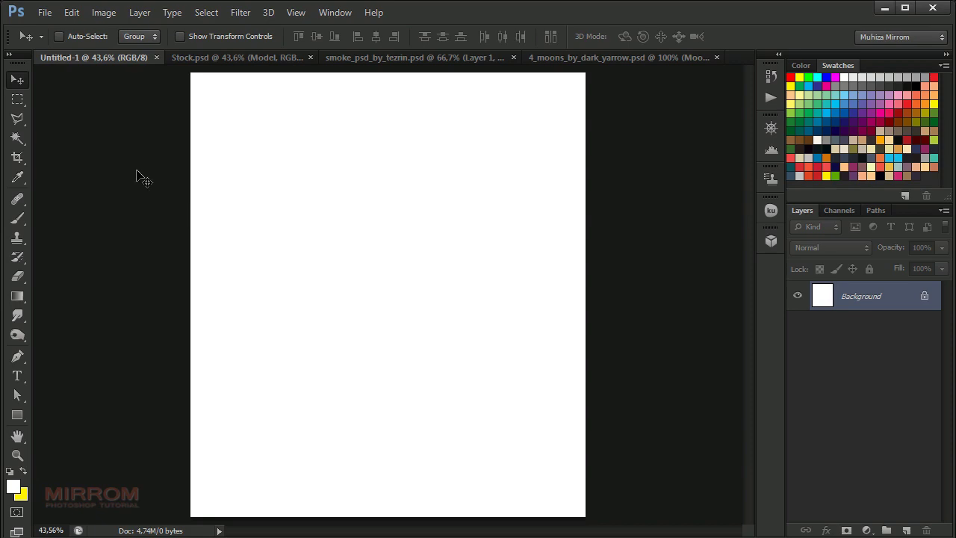
Step: Place the blue texture digital_art_texture_207, scaled to about 41% so it covers the canvas
left_click(43, 13)
left_click(60, 267)
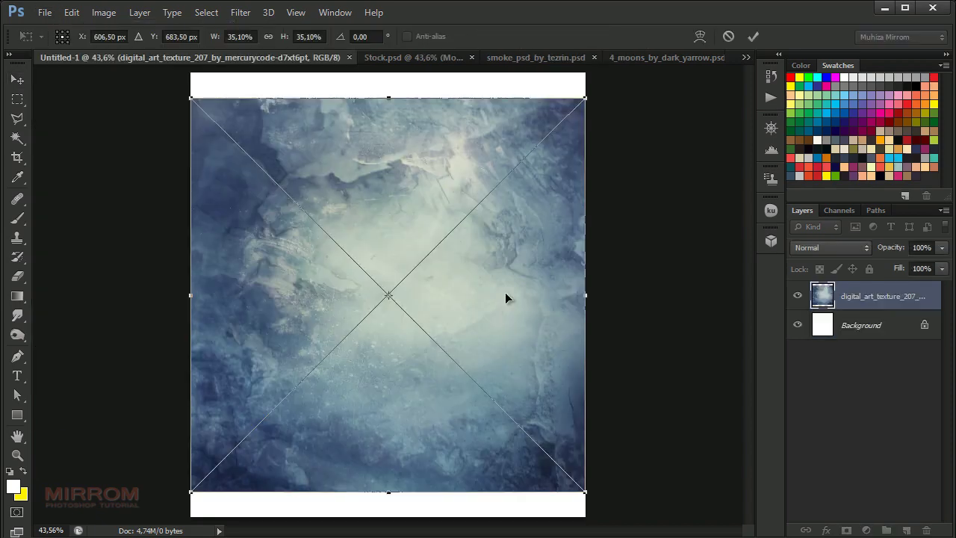
left_click_drag(414, 194, 396, 162)
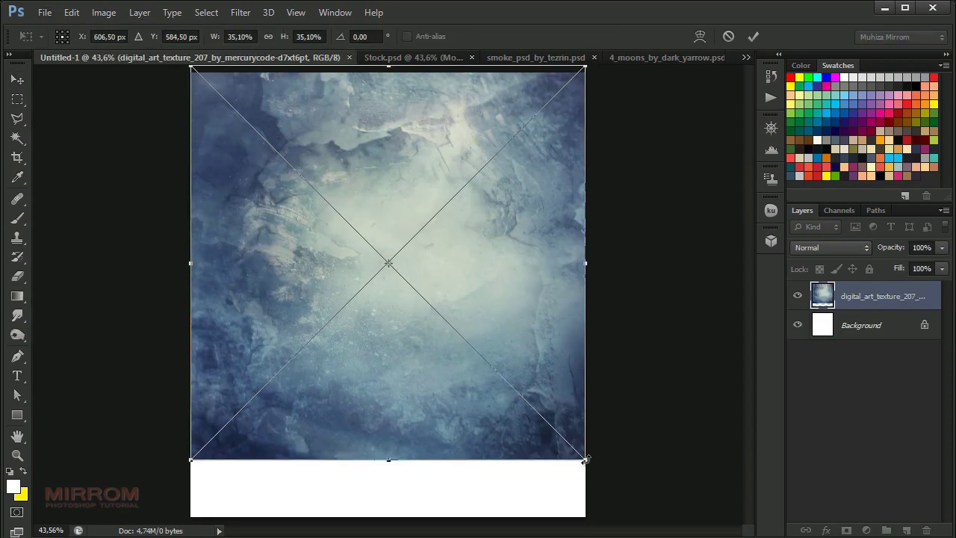
left_click_drag(588, 460, 655, 518)
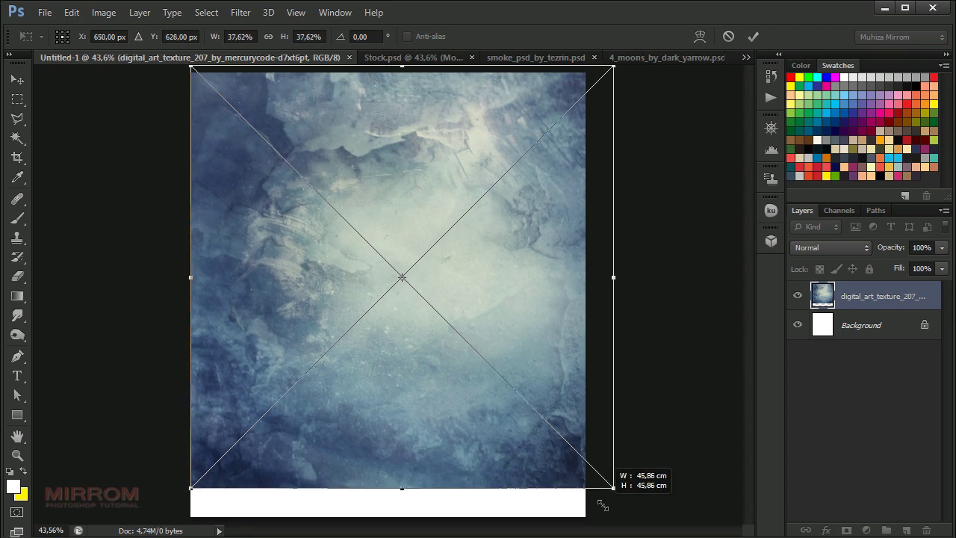
left_click_drag(625, 395, 594, 389)
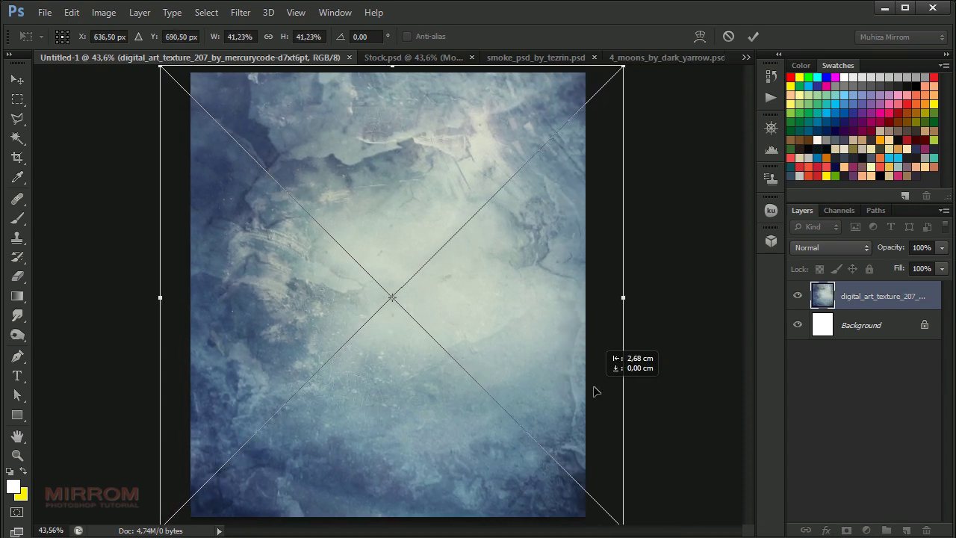
left_click_drag(511, 345, 496, 335)
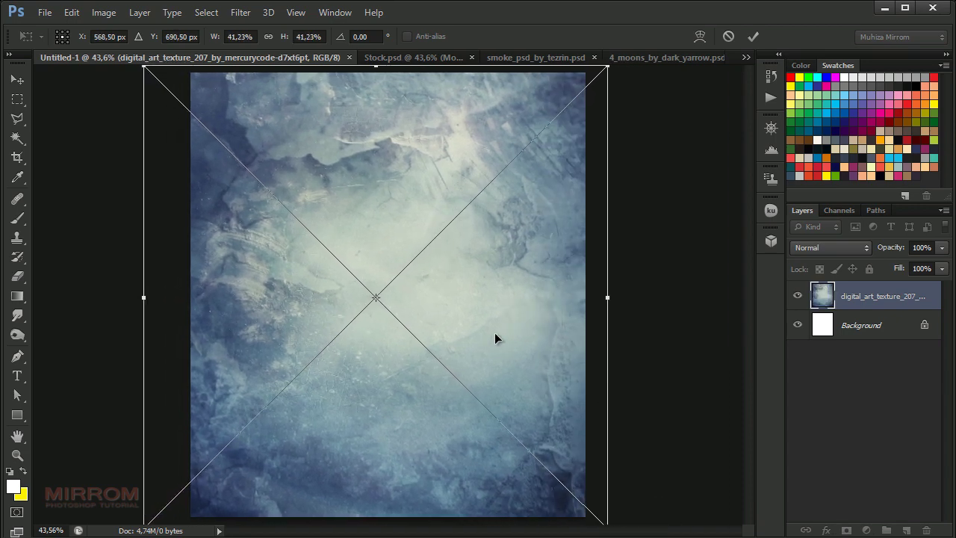
left_click(751, 38)
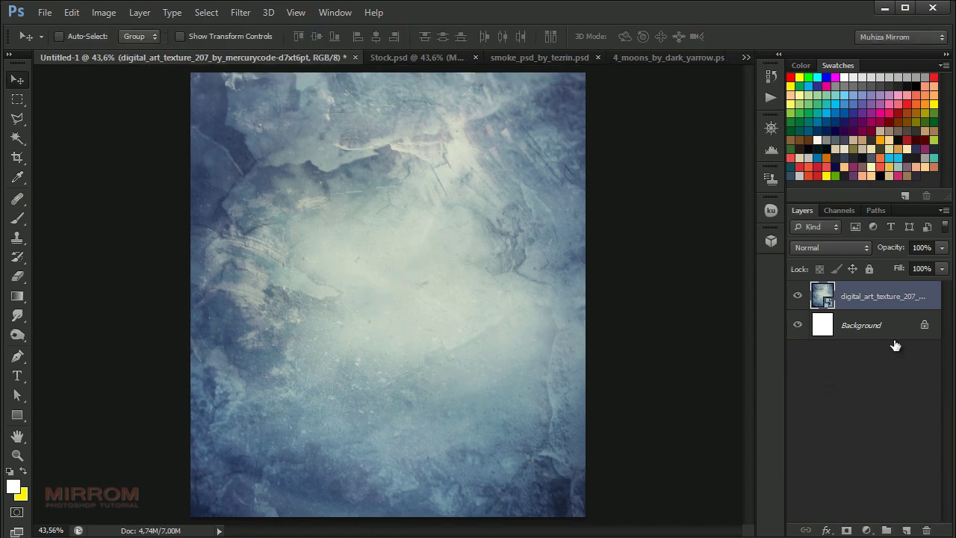
Step: Rasterize the texture layer and apply a default Black and White conversion
right_click(933, 299)
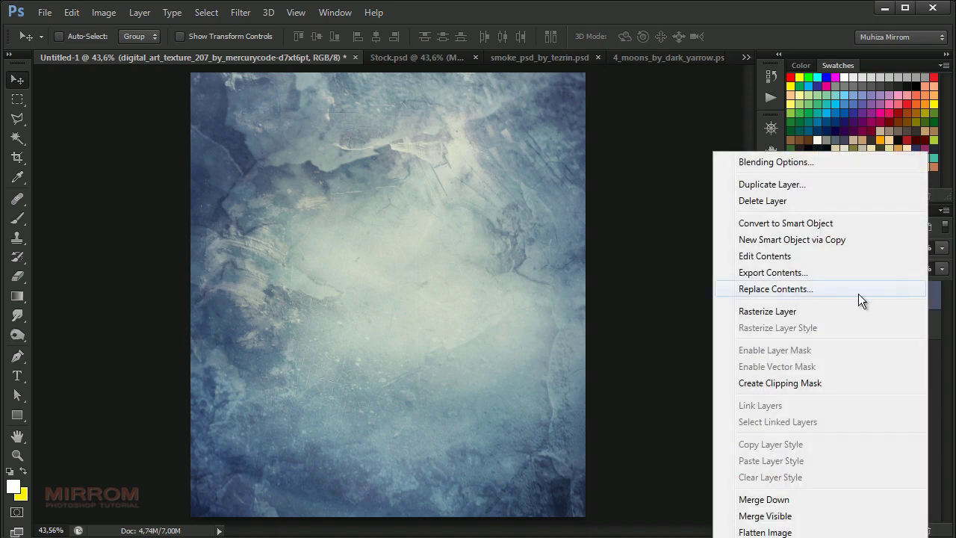
left_click(825, 311)
key("ctrl+alt+shift+b")
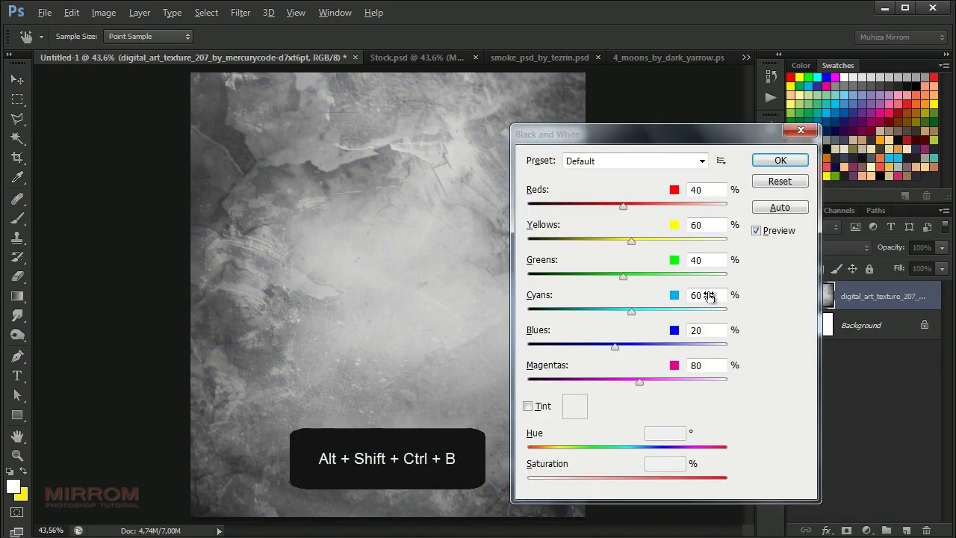
left_click(777, 161)
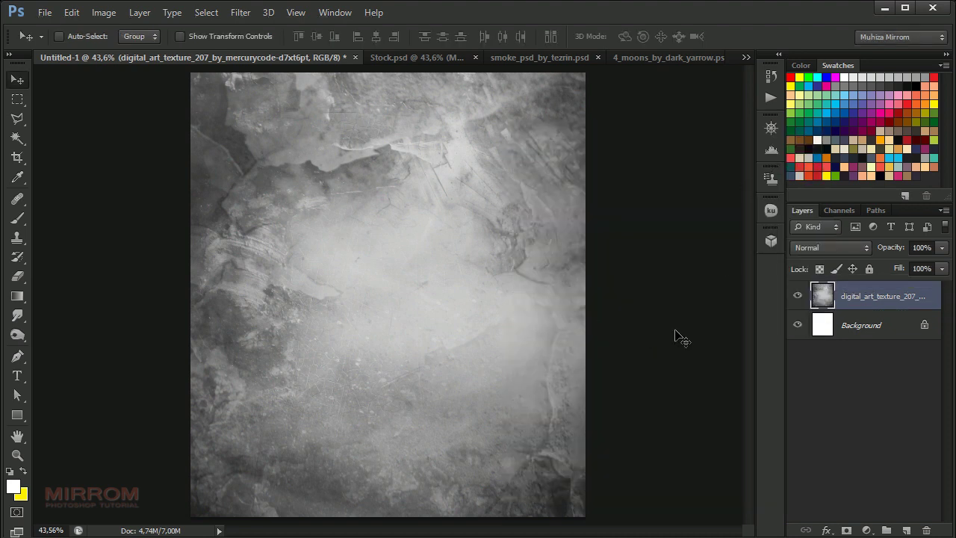
Step: Add a Gradient Map adjustment layer with a muted blue-grey left stop
left_click(865, 531)
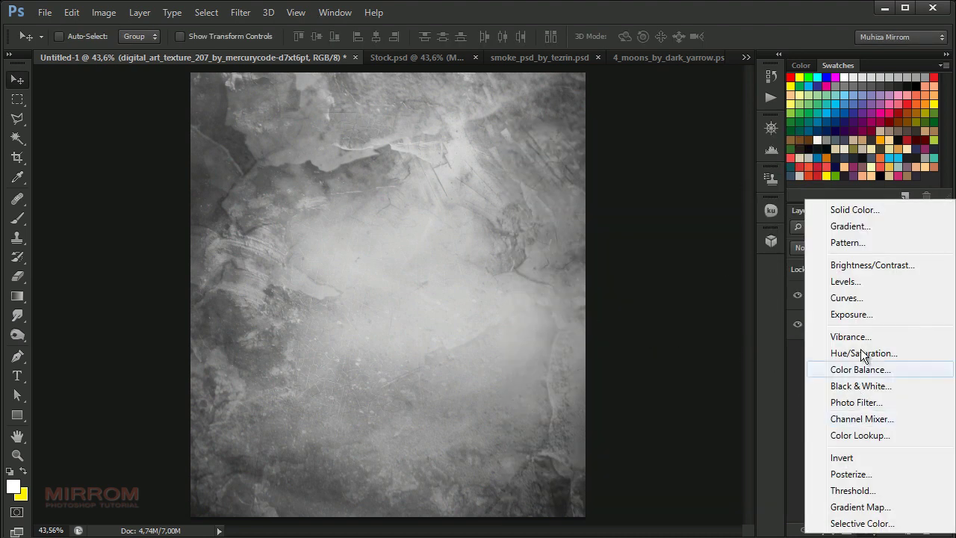
left_click(858, 507)
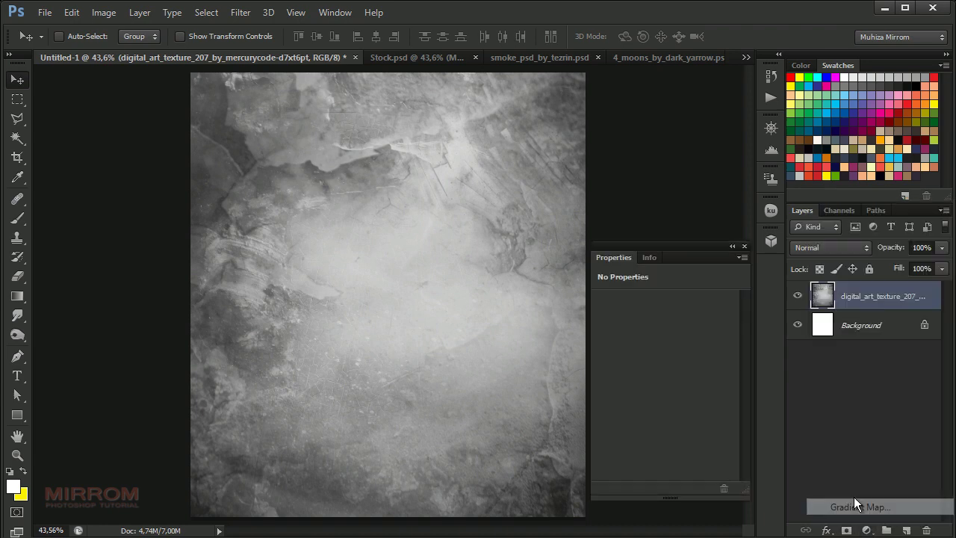
left_click(632, 312)
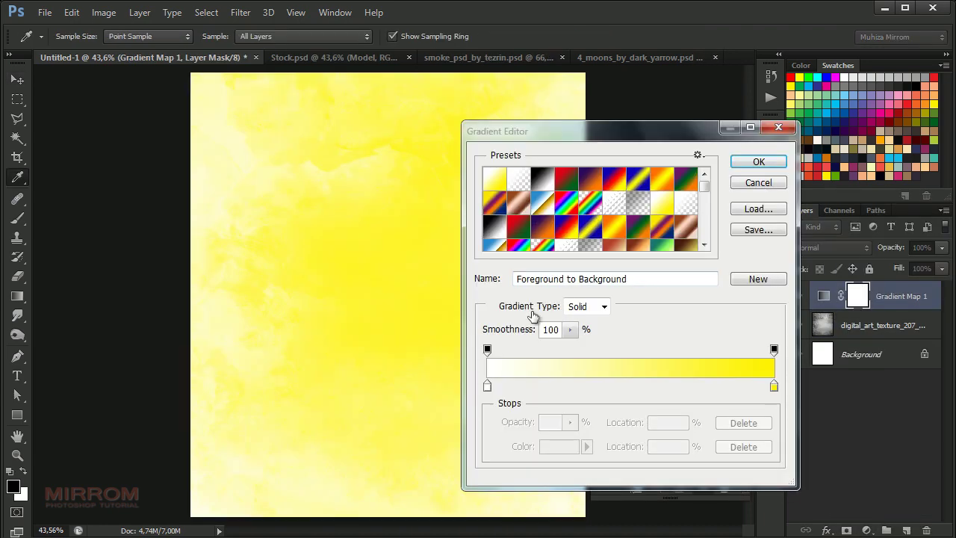
left_click(488, 386)
left_click(550, 446)
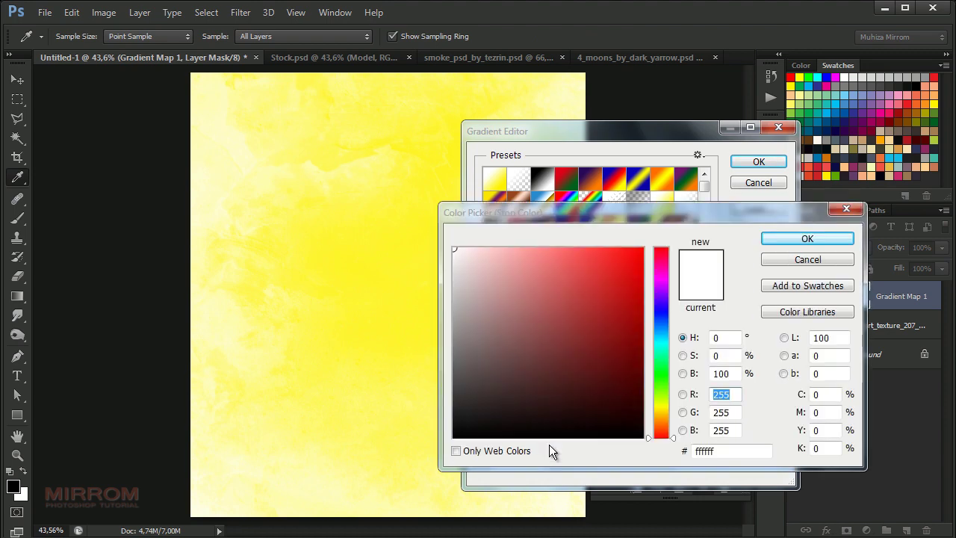
left_click_drag(660, 420, 665, 316)
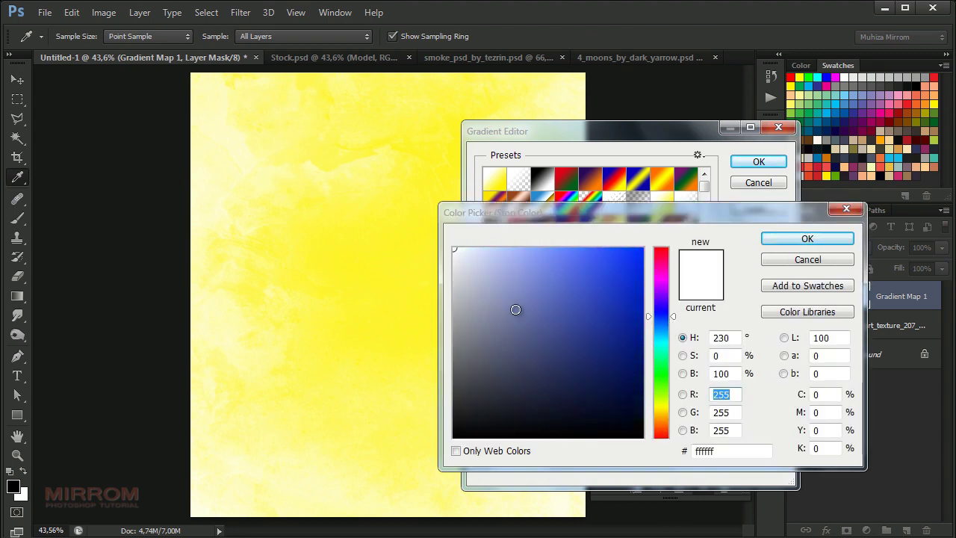
mouse_move(510, 322)
left_mouse_down()
mouse_move(488, 367)
mouse_move(478, 352)
mouse_move(497, 337)
mouse_move(498, 358)
left_mouse_up()
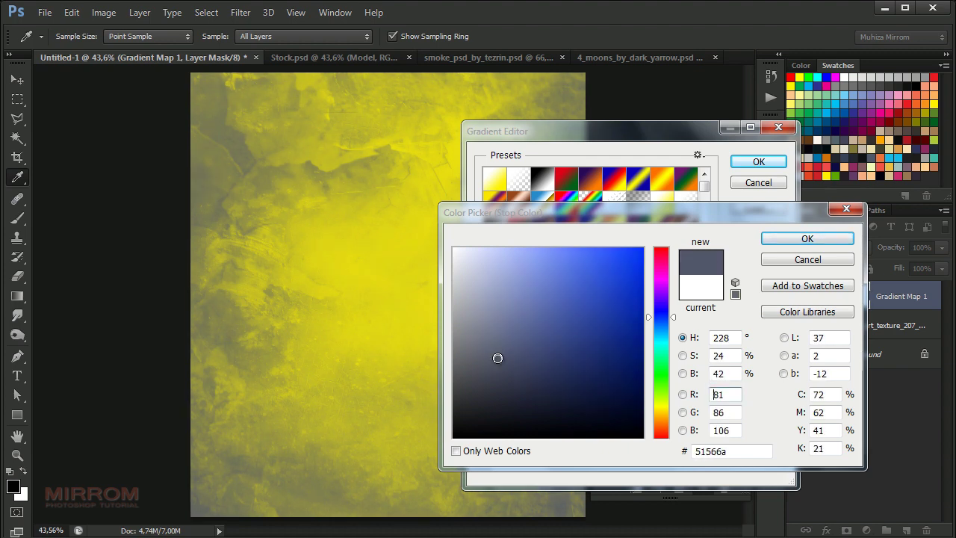
double_click(735, 452)
left_click(807, 238)
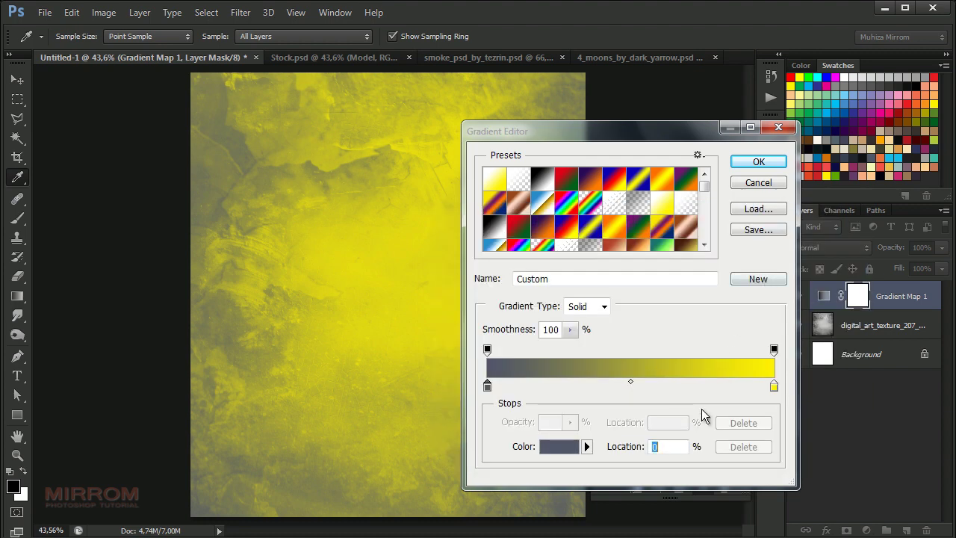
Step: Make the right gradient stop near-black blue and reverse the gradient map
left_click(774, 388)
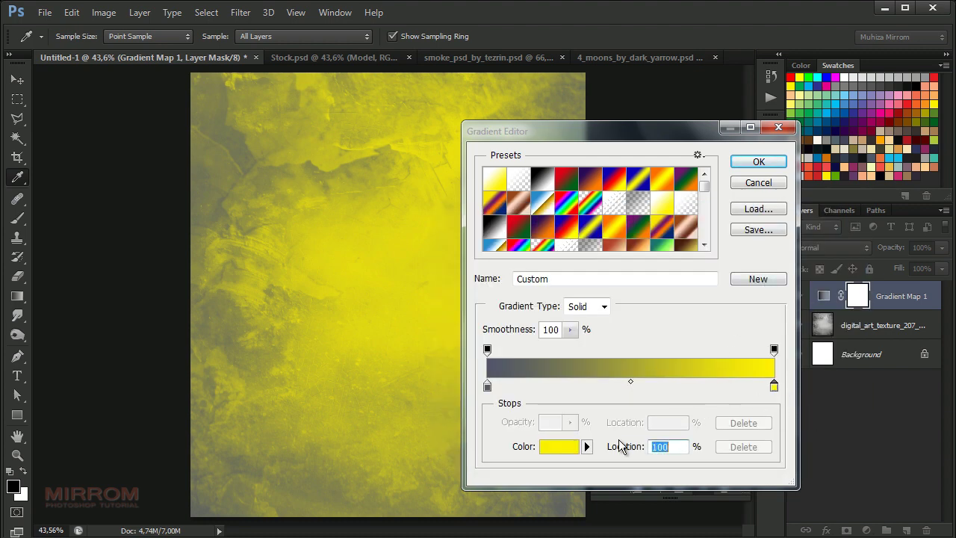
left_click(552, 450)
left_click_drag(662, 351, 666, 320)
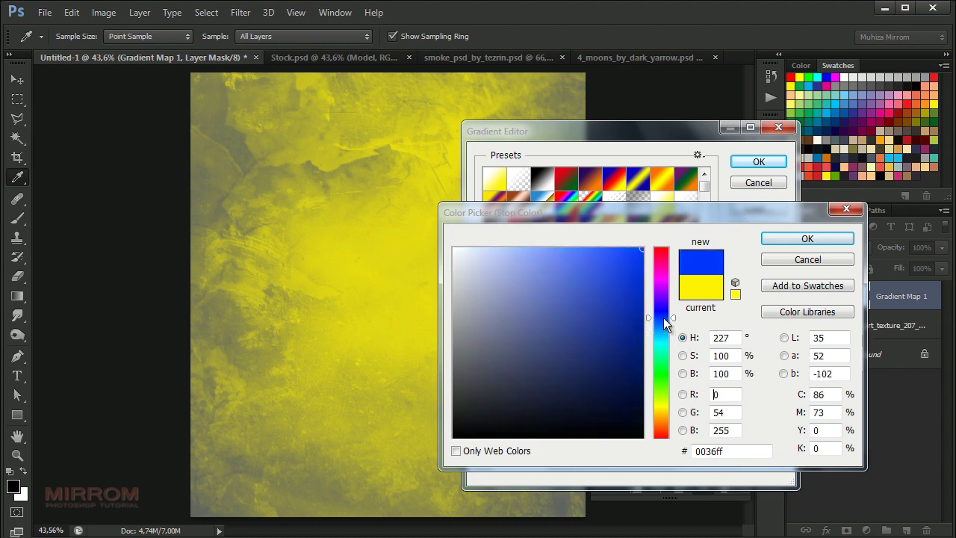
left_click_drag(540, 408, 518, 425)
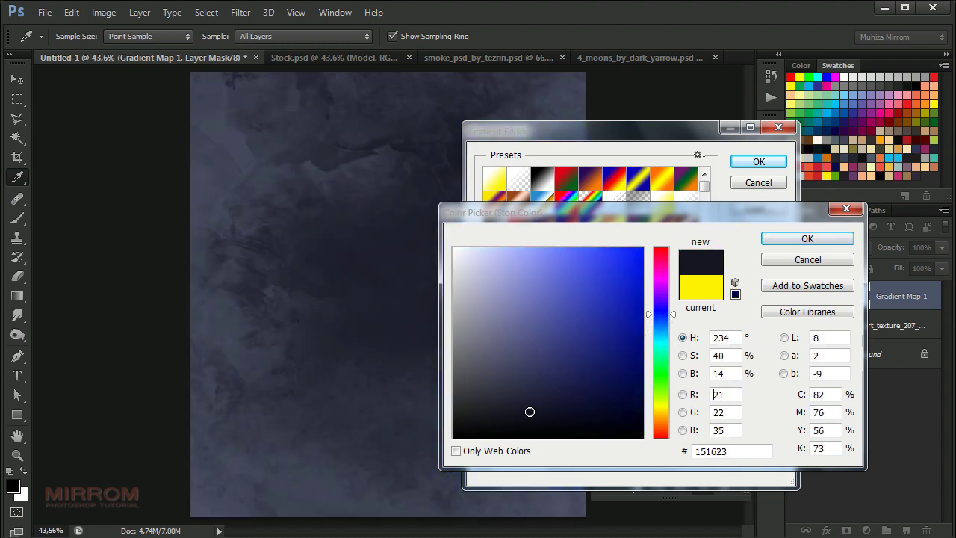
left_click(795, 239)
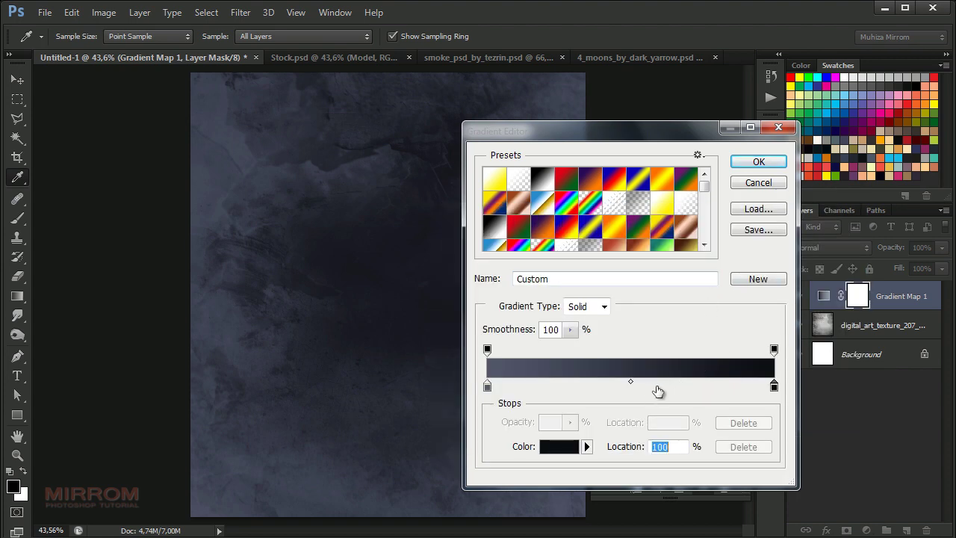
left_click(774, 349)
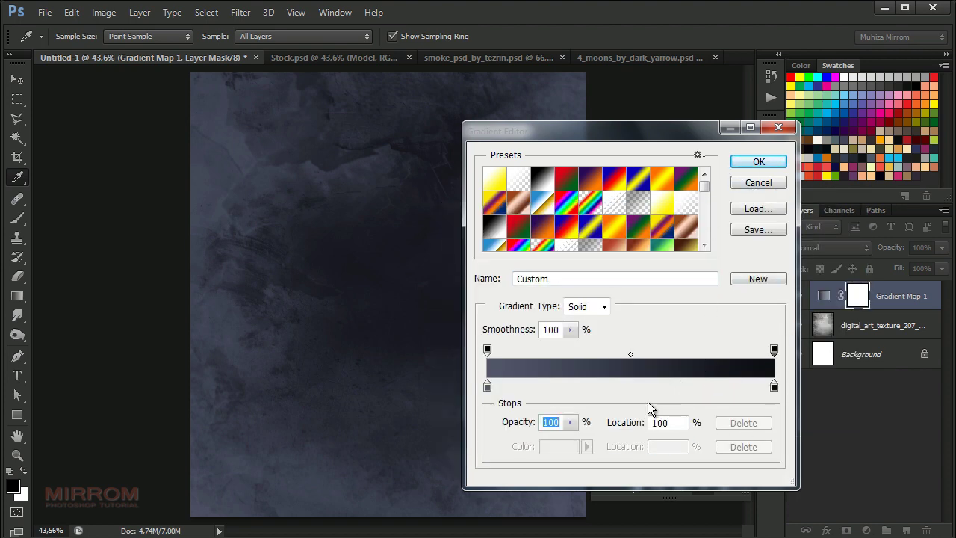
left_click(758, 162)
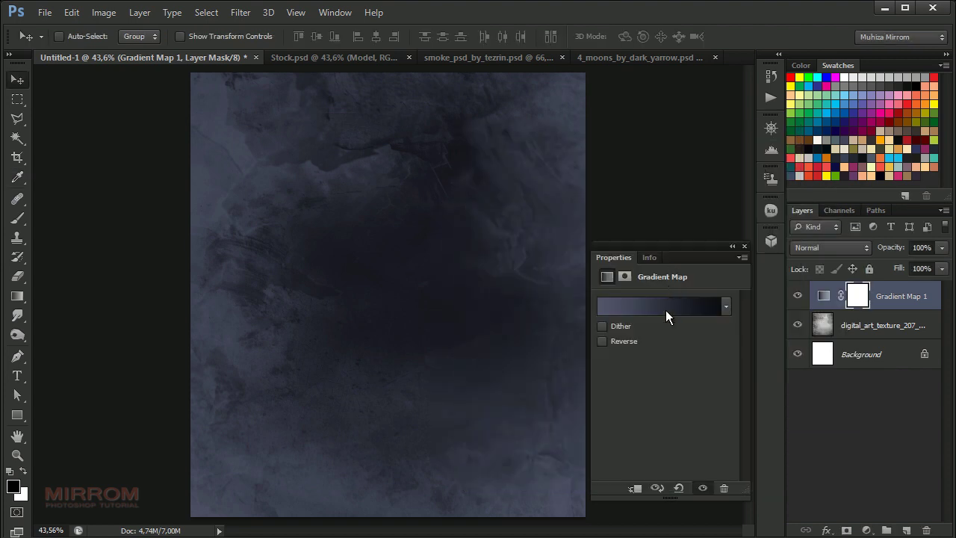
left_click(603, 340)
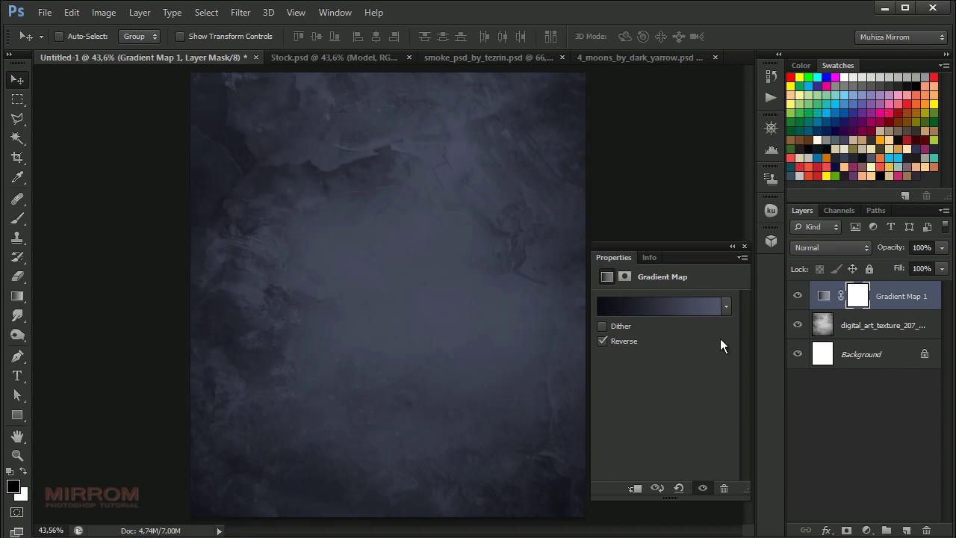
Step: Add a Gradient Fill layer with an orange-brown left stop
left_click(744, 246)
left_click(866, 525)
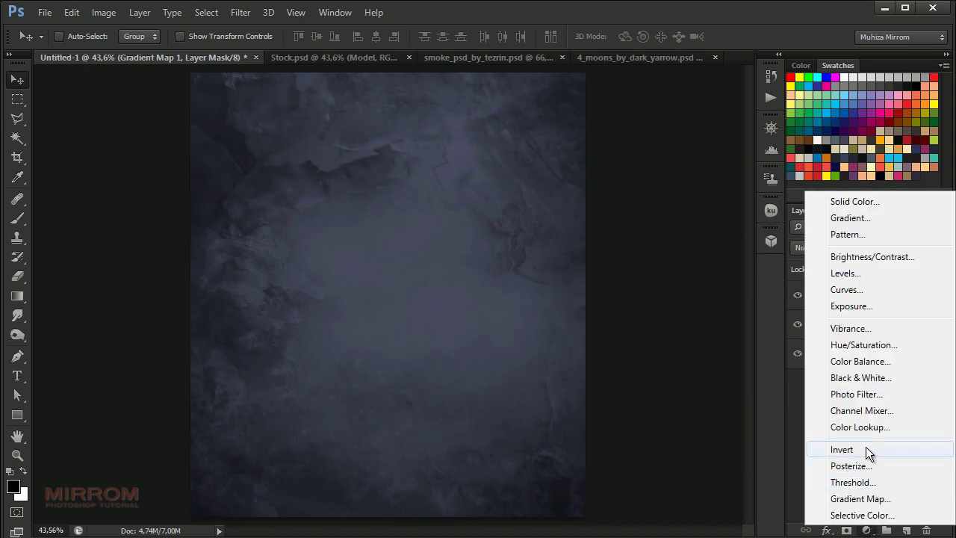
left_click(864, 216)
mouse_move(720, 470)
left_mouse_down()
mouse_move(506, 241)
mouse_move(527, 122)
left_mouse_up()
left_click(566, 153)
left_click(488, 386)
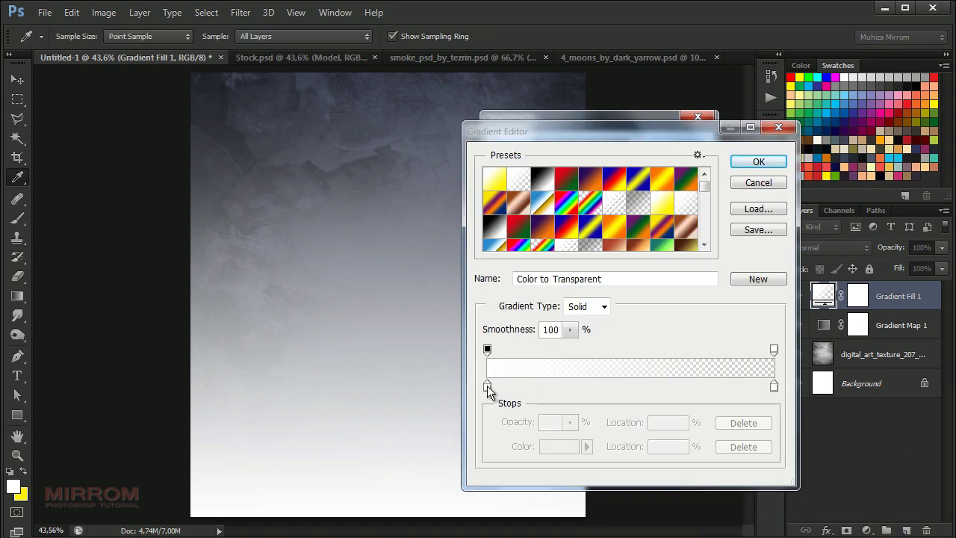
left_click(559, 447)
left_click(660, 432)
left_click_drag(660, 433, 665, 426)
mouse_move(590, 320)
left_mouse_down()
mouse_move(559, 278)
mouse_move(564, 306)
mouse_move(563, 291)
left_mouse_up()
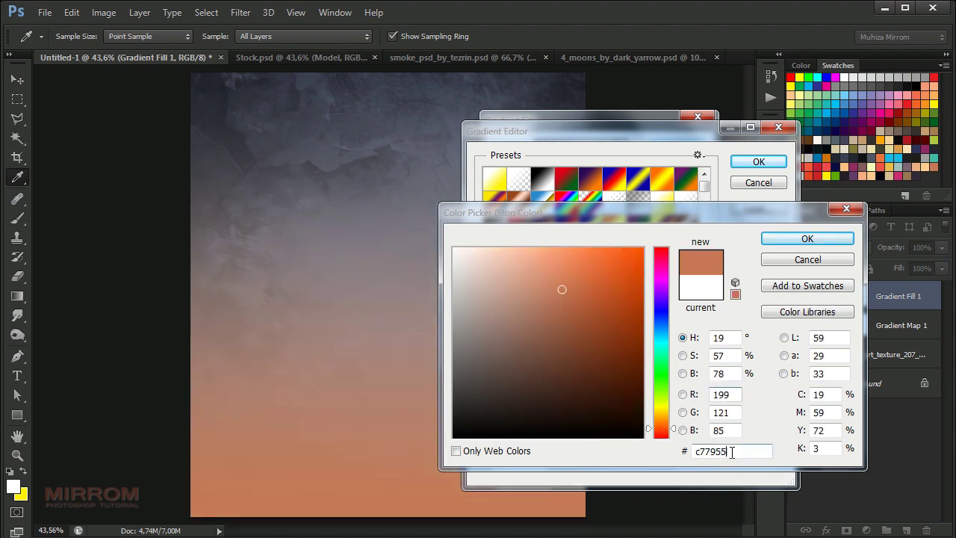
left_click(812, 239)
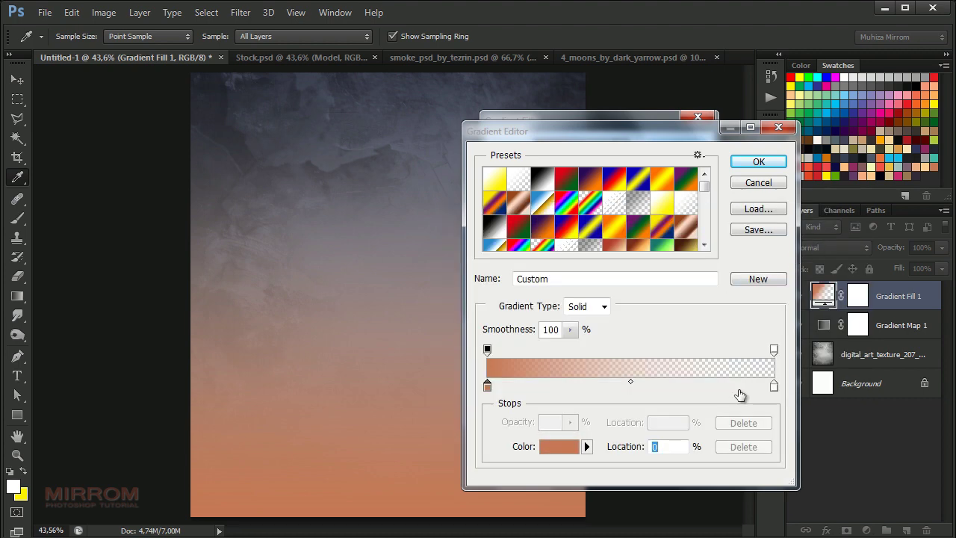
Step: Set the gradient's right stop to colour c77955
left_click(774, 385)
left_click(560, 447)
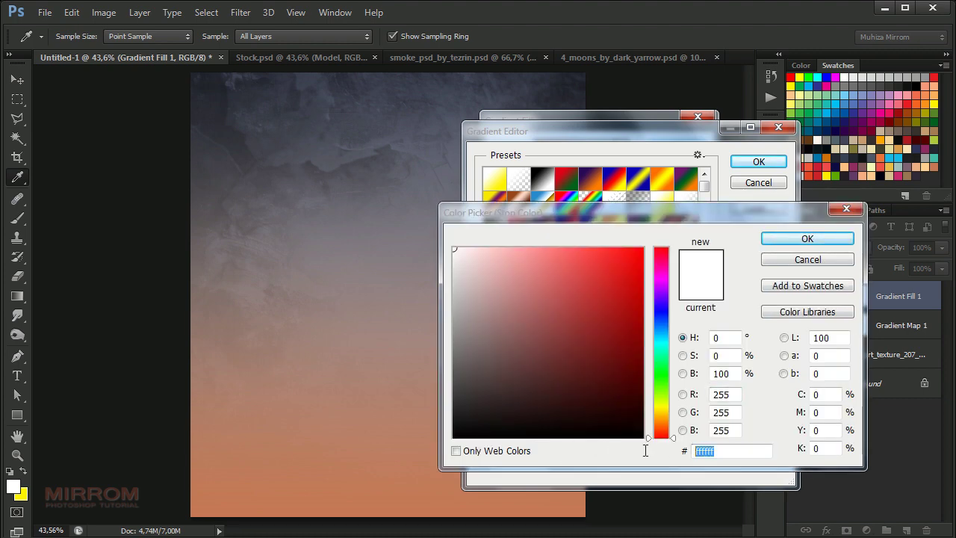
type("c77955")
left_click(808, 238)
left_click(758, 161)
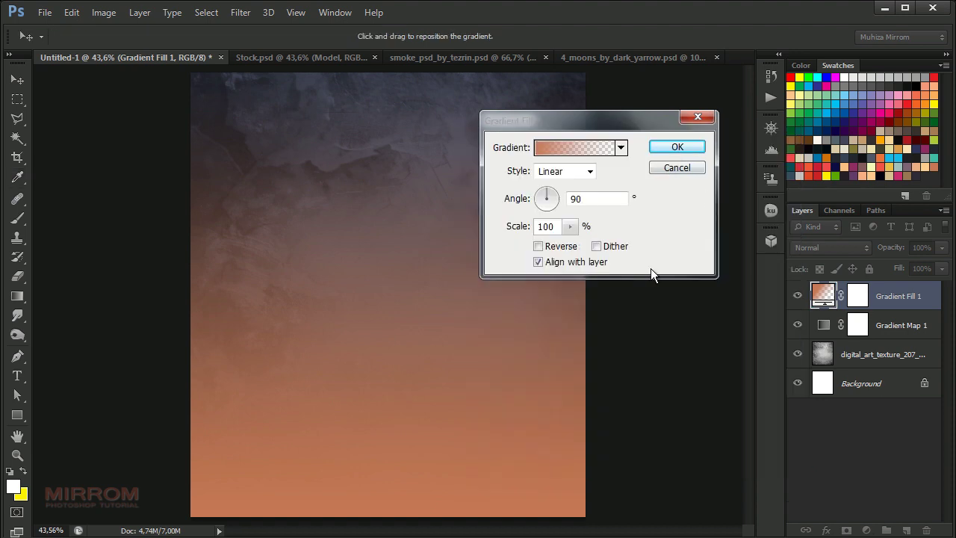
Step: Make the gradient radial, centred at the upper right and scaled to about 135%
left_click(590, 171)
left_click(580, 198)
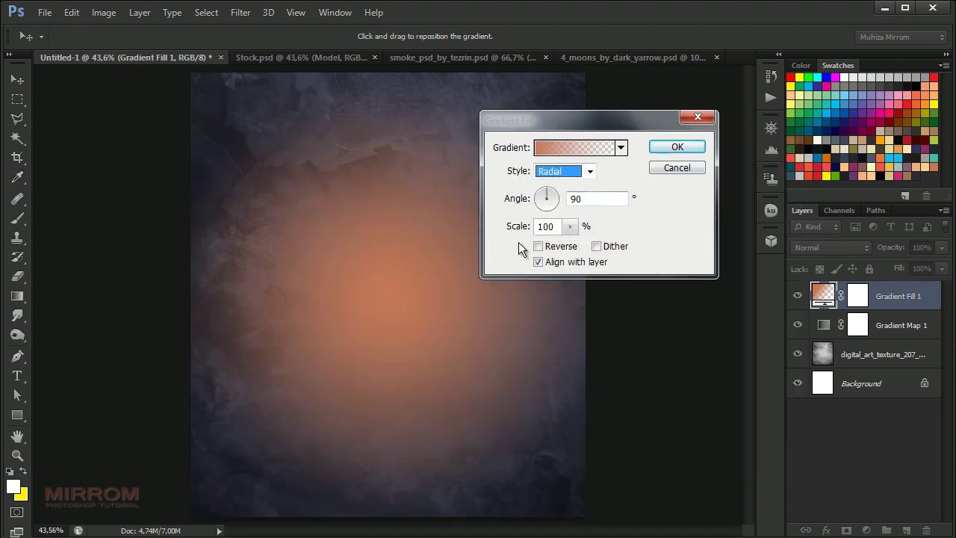
left_click_drag(590, 120, 656, 186)
left_click_drag(410, 282, 516, 132)
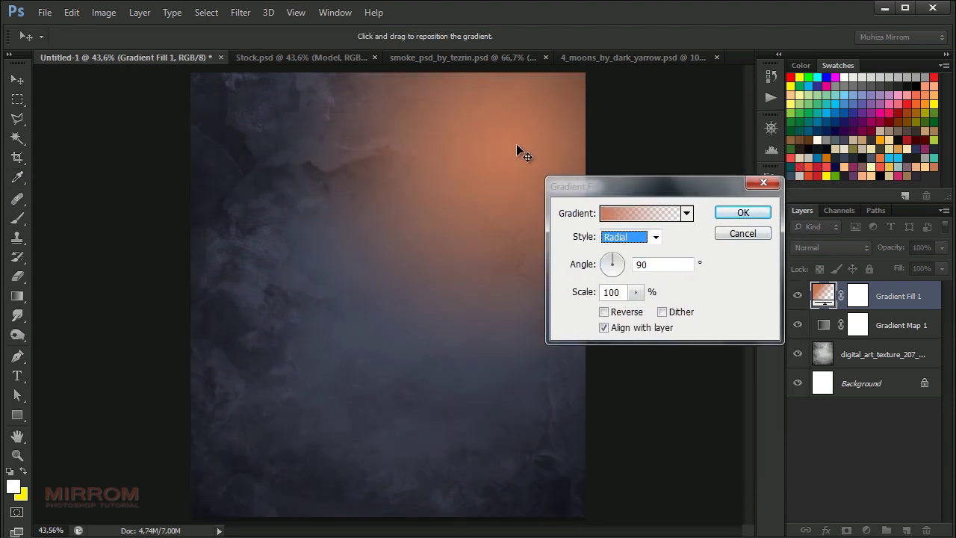
left_click_drag(585, 296, 595, 301)
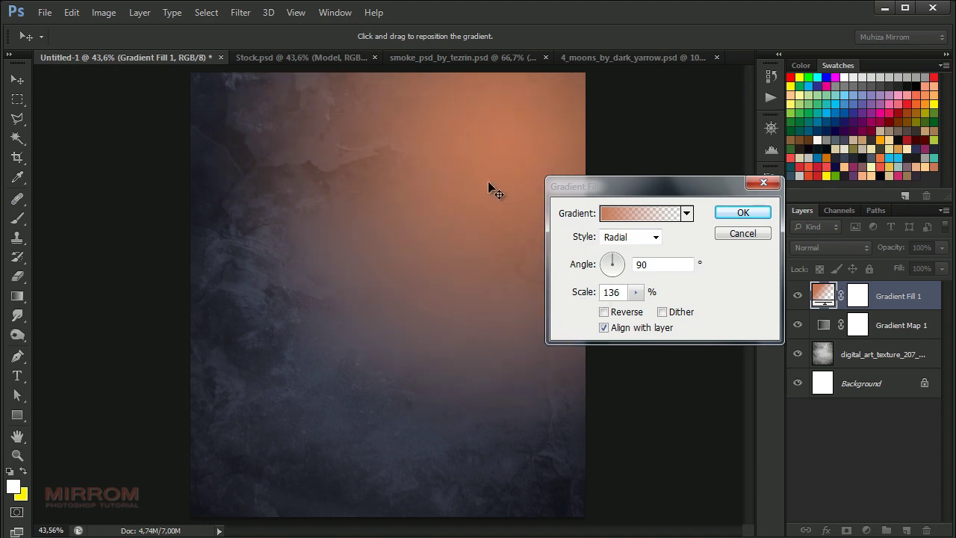
left_click(740, 212)
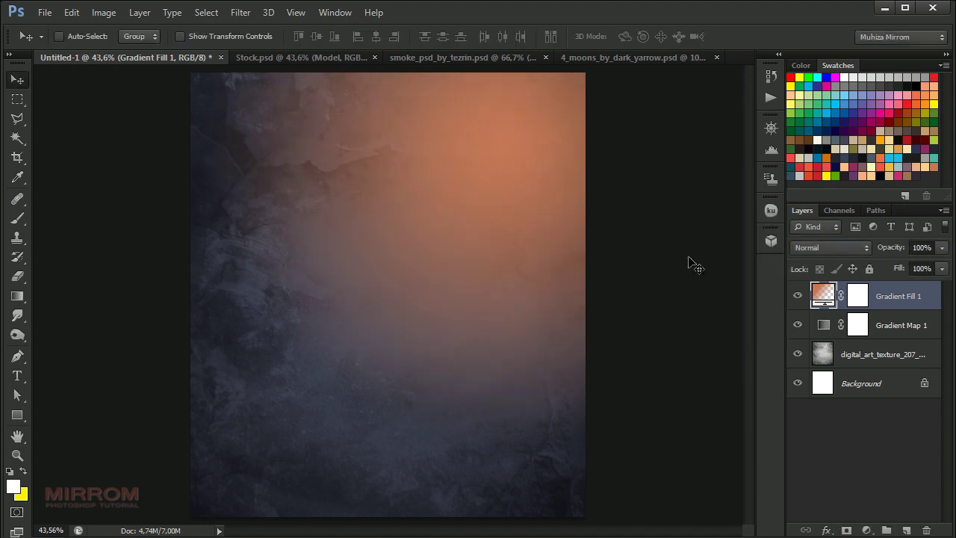
Step: Blend the orange glow layer in Screen mode at 81% opacity
left_click(814, 247)
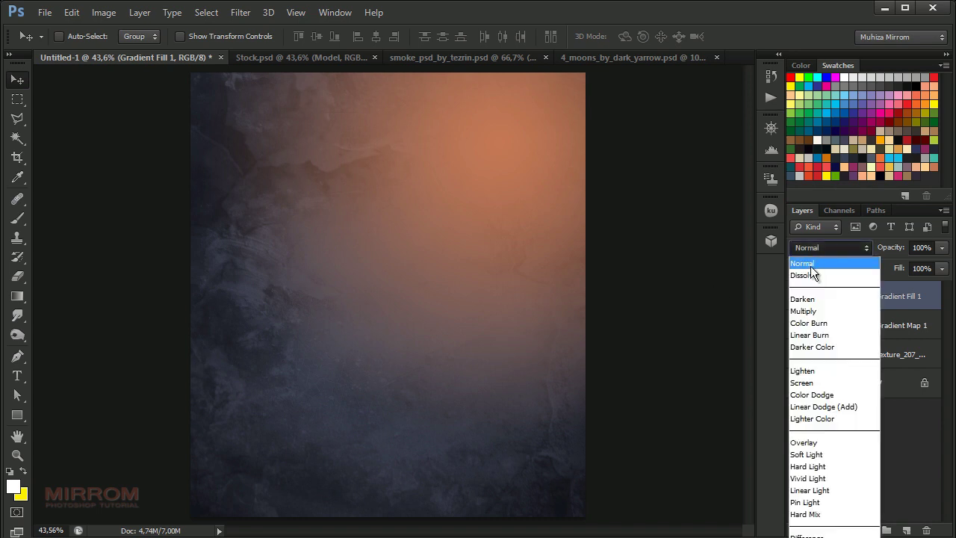
left_click(821, 381)
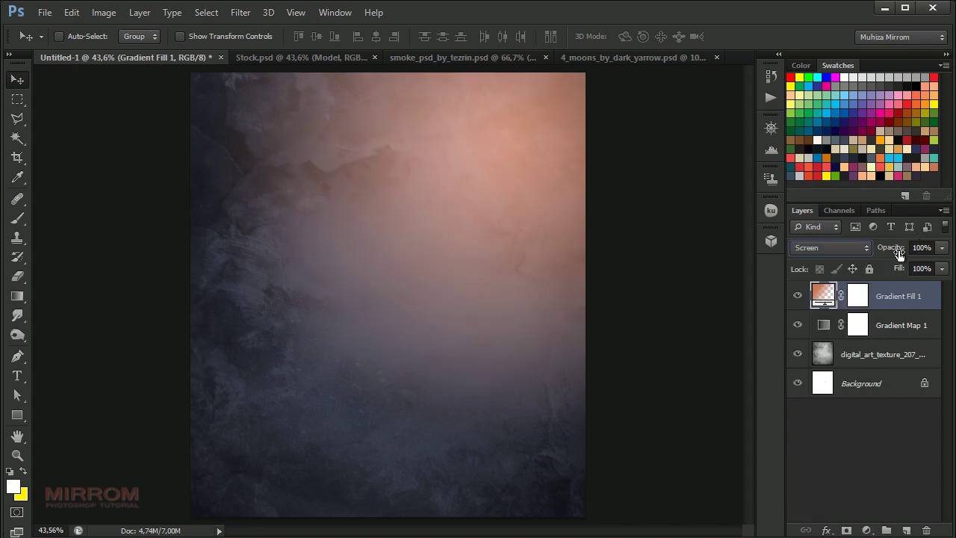
left_click_drag(899, 252, 896, 249)
key("Return")
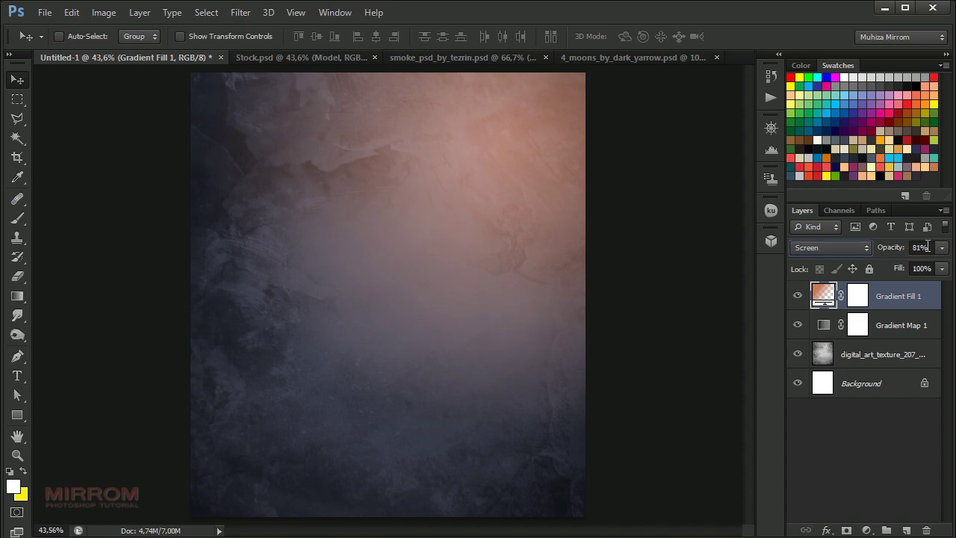
left_click(373, 288)
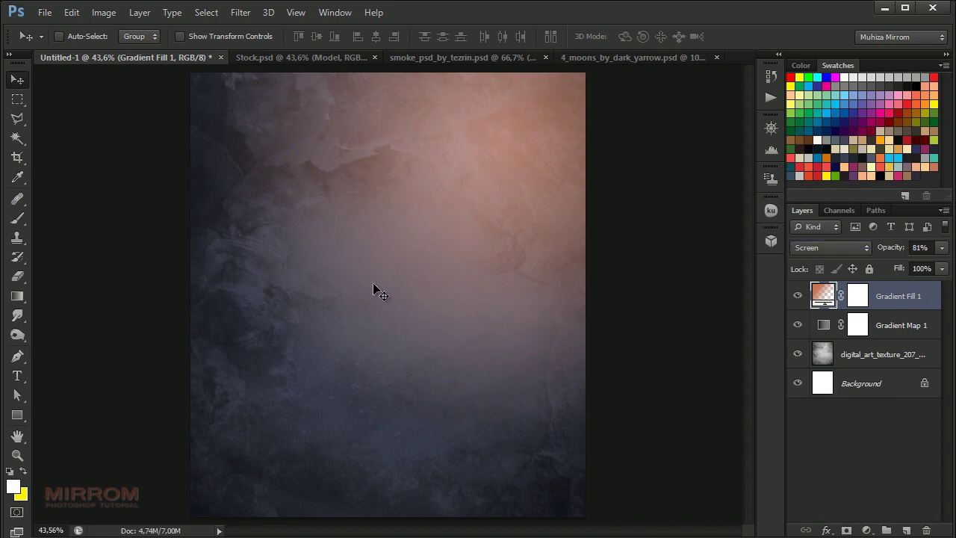
Step: Copy the Model layer from Stock.psd into Untitled-1 and zoom to 100% on her face
left_click(316, 57)
left_click_drag(452, 288, 404, 306)
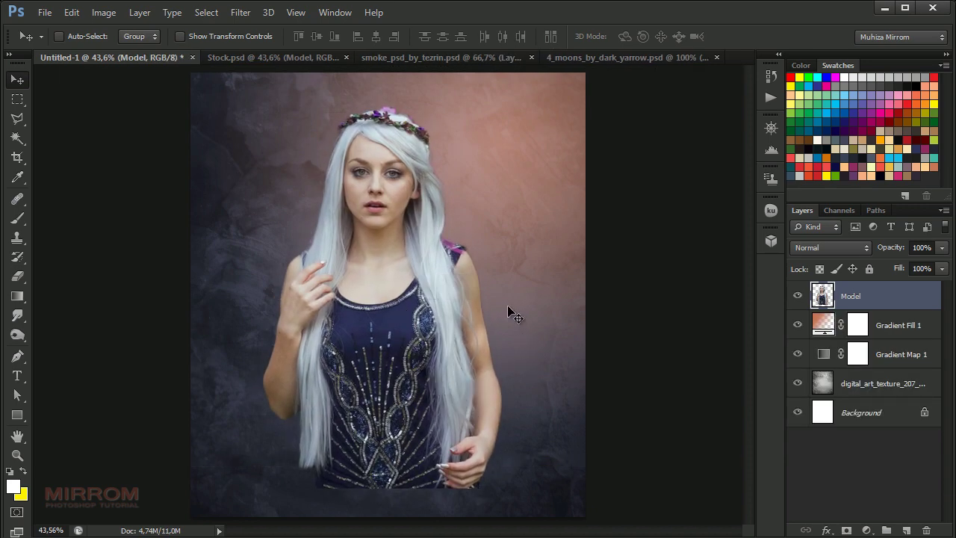
left_click(397, 160)
left_click(401, 189)
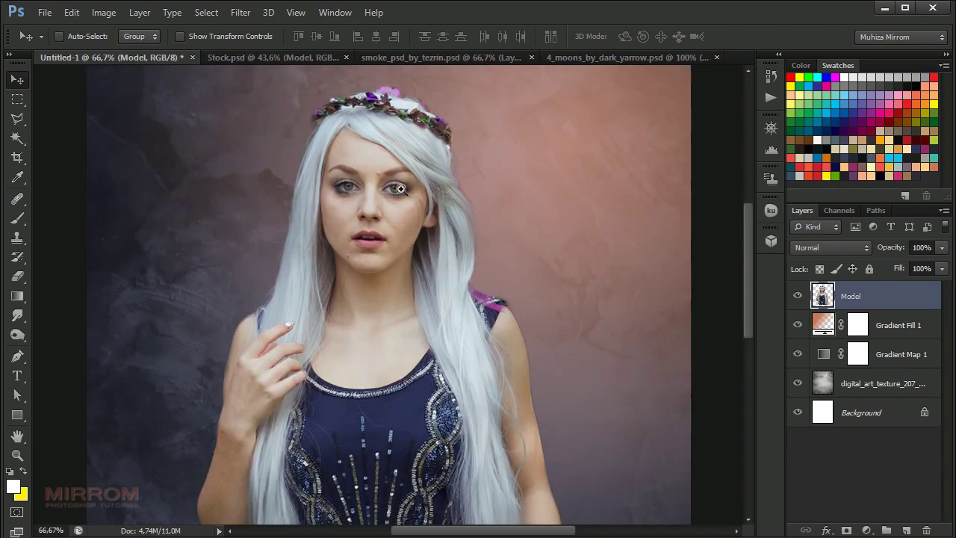
left_click(403, 144)
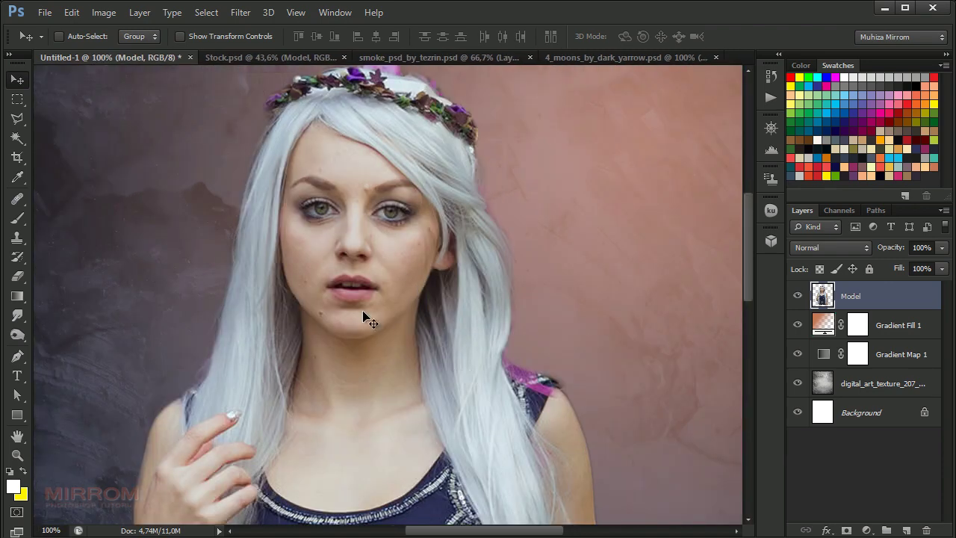
left_click(22, 196)
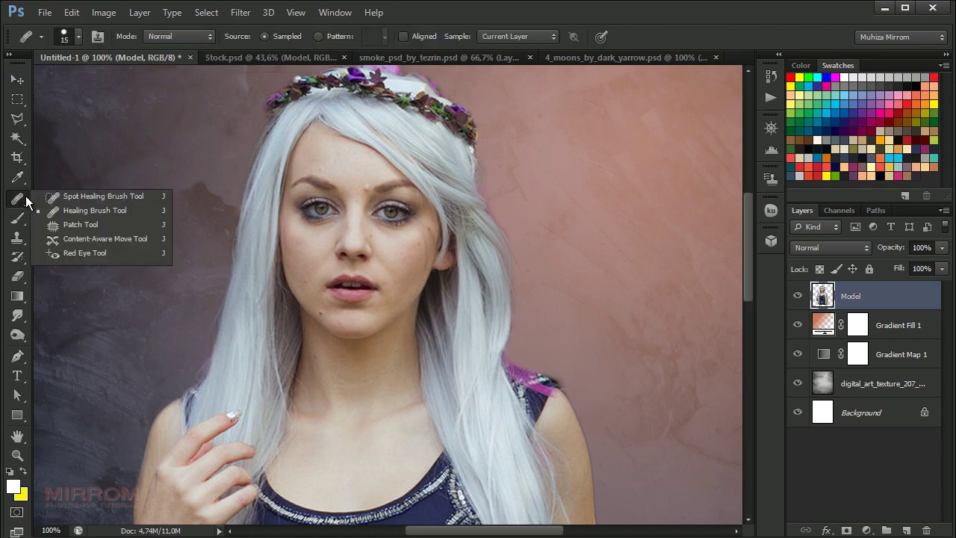
left_click(74, 207)
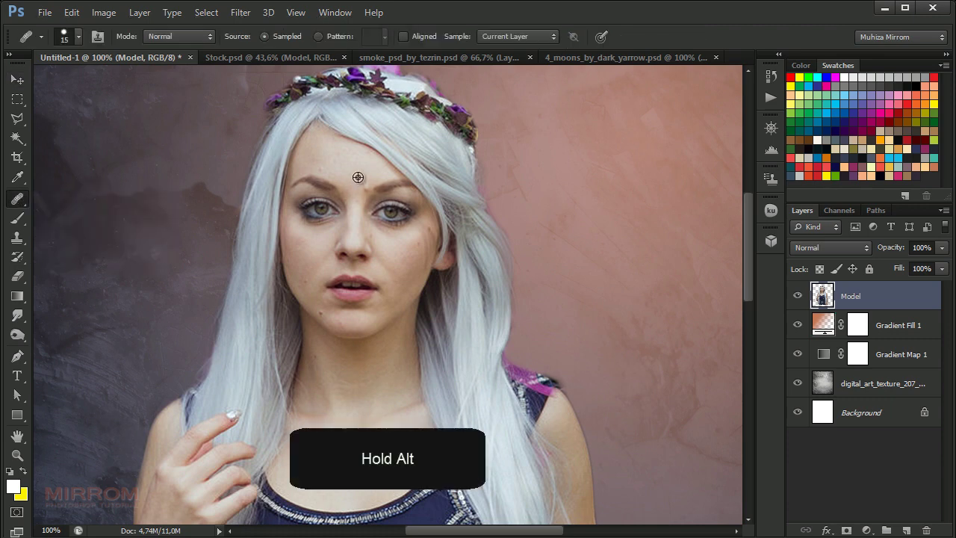
left_click(358, 177, "alt")
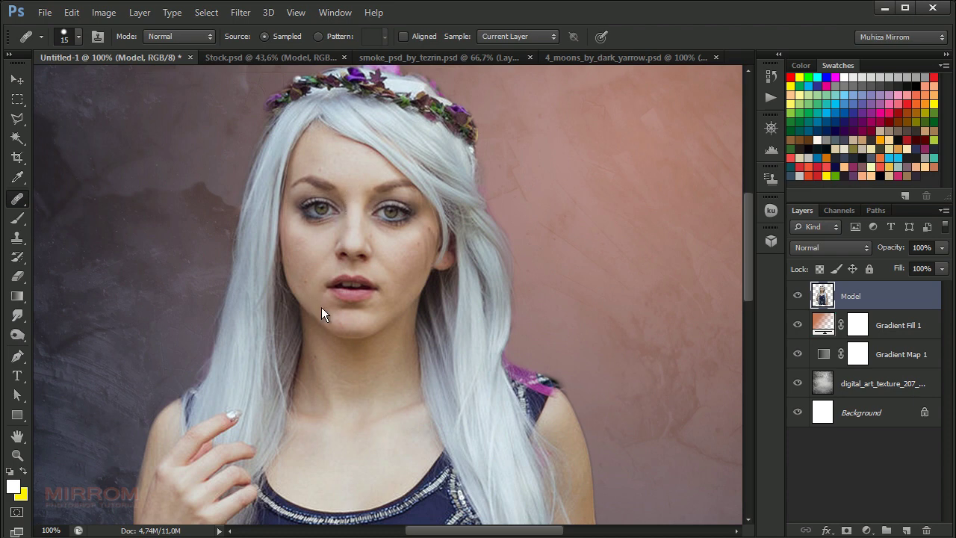
key("v")
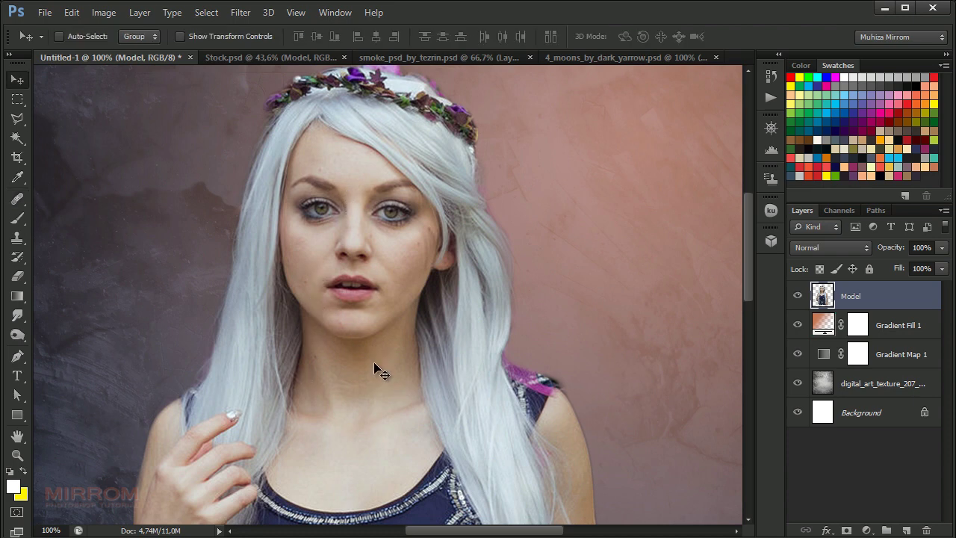
Step: Smudge the skin on the face and neck at 17% strength, varying brush size
left_click_drag(17, 316, 74, 340)
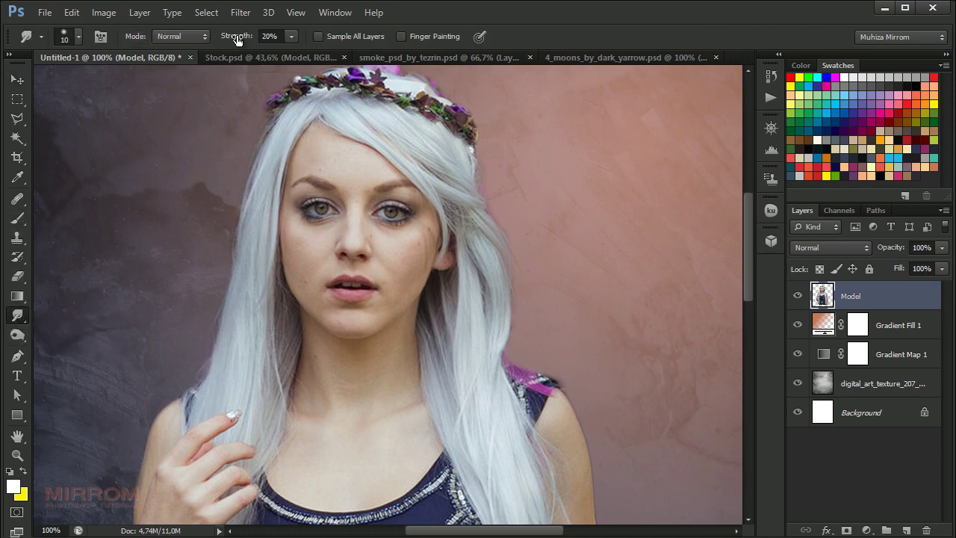
left_click_drag(239, 41, 233, 41)
key("Return")
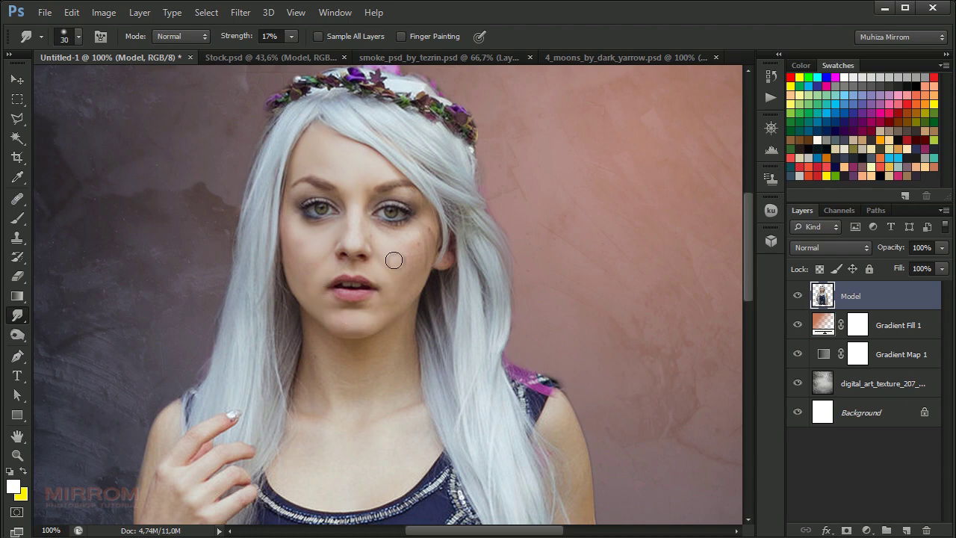
key("bracketright")
key("bracketright")
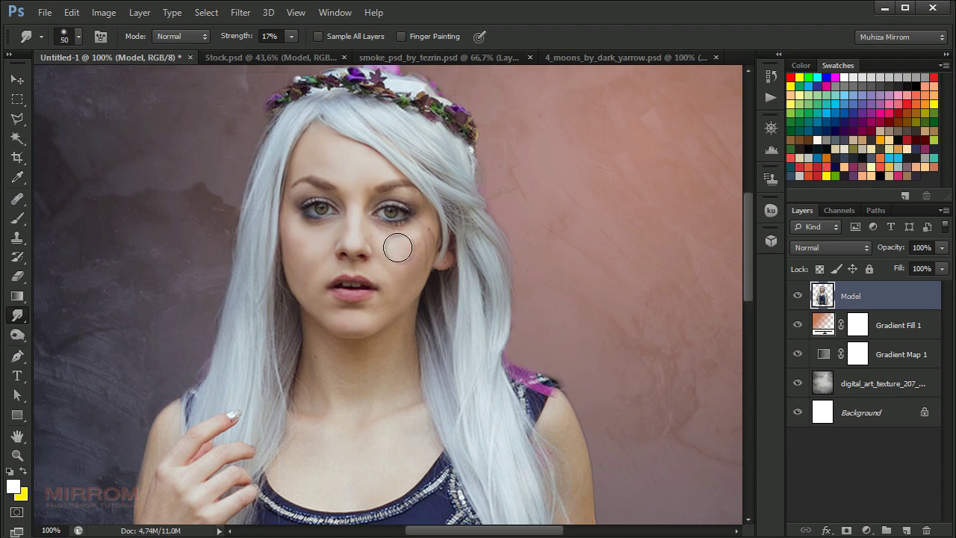
key("bracketleft")
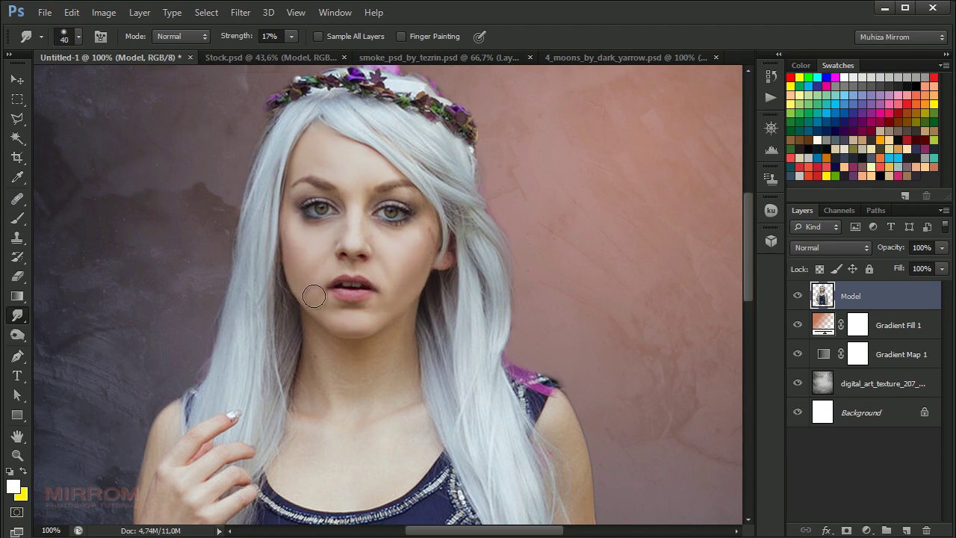
key("bracketleft")
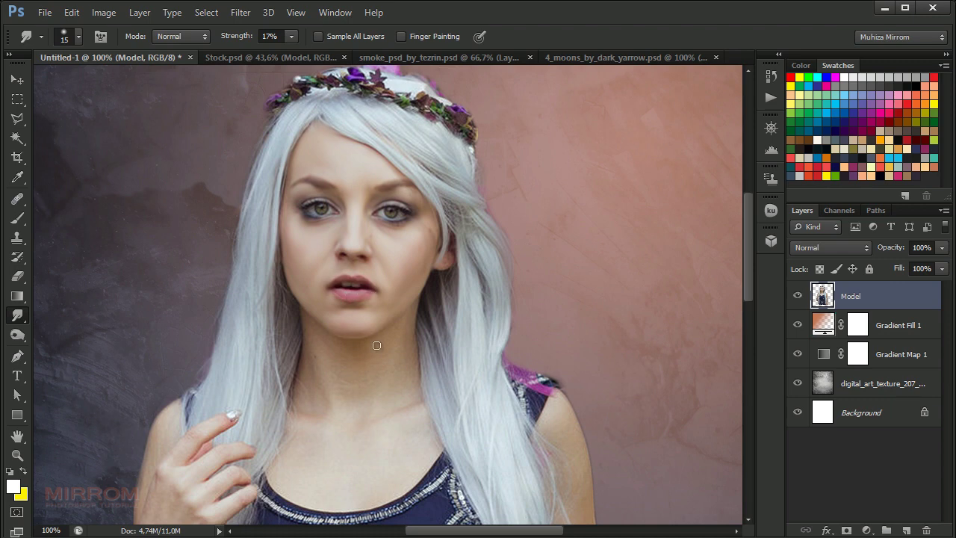
key("bracketright")
key("bracketright")
key("bracketright")
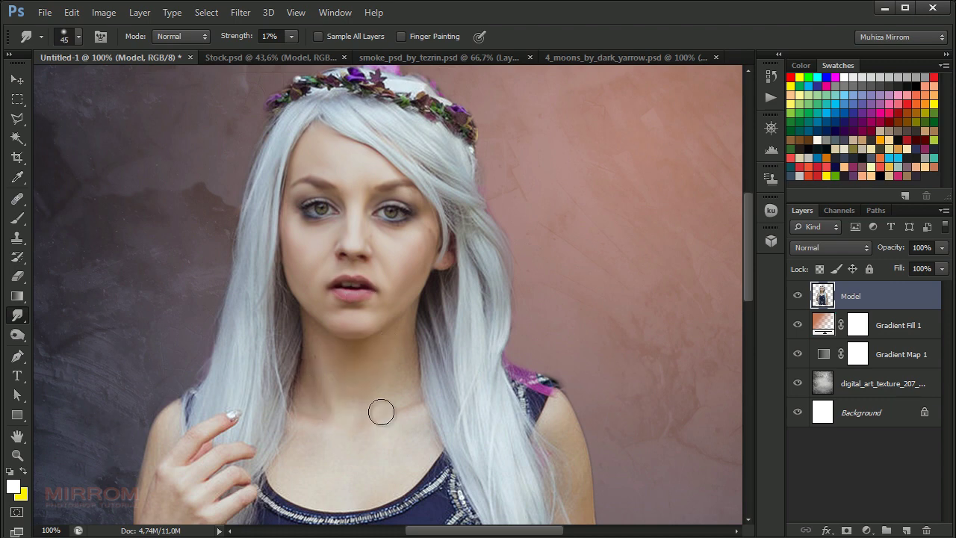
key("bracketleft")
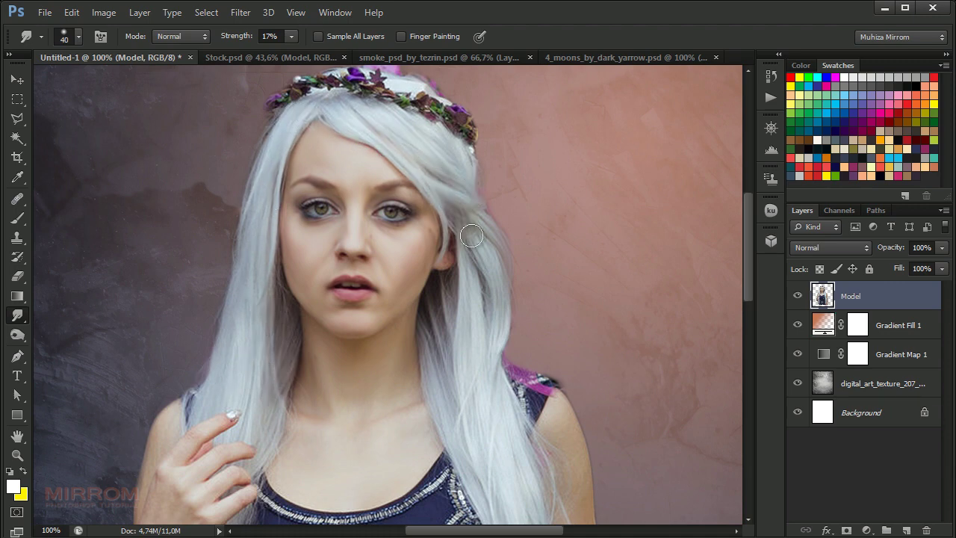
Step: Smudge along the arm edges and chin with a smaller brush, fitting the image on screen
scroll(482, 384, "down", 1)
scroll(487, 386, "down", 3)
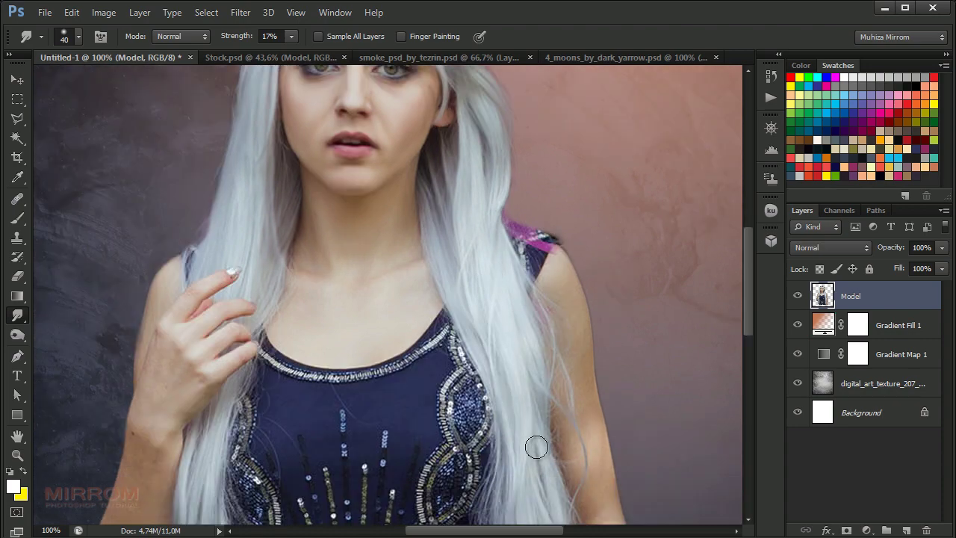
scroll(538, 441, "down", 3)
scroll(551, 451, "down", 1)
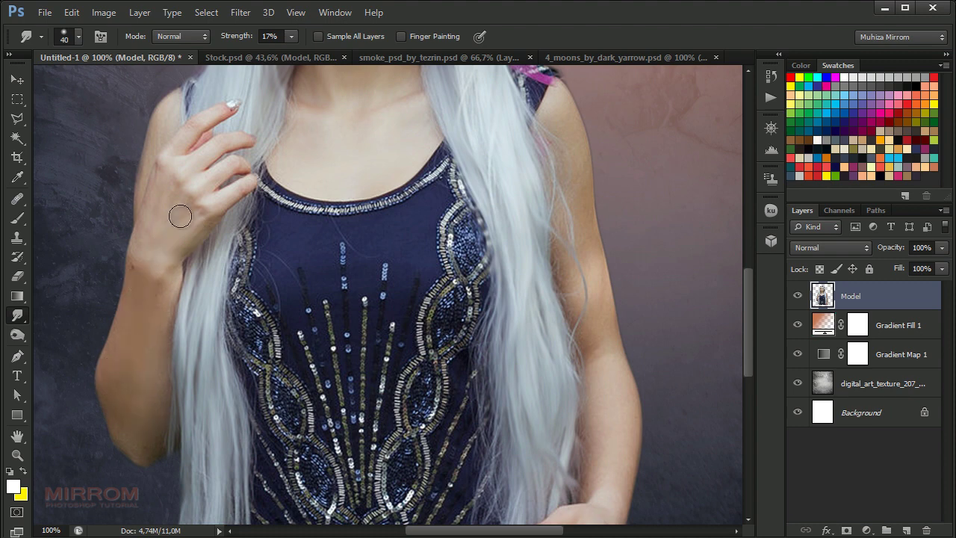
left_click_drag(563, 115, 603, 342)
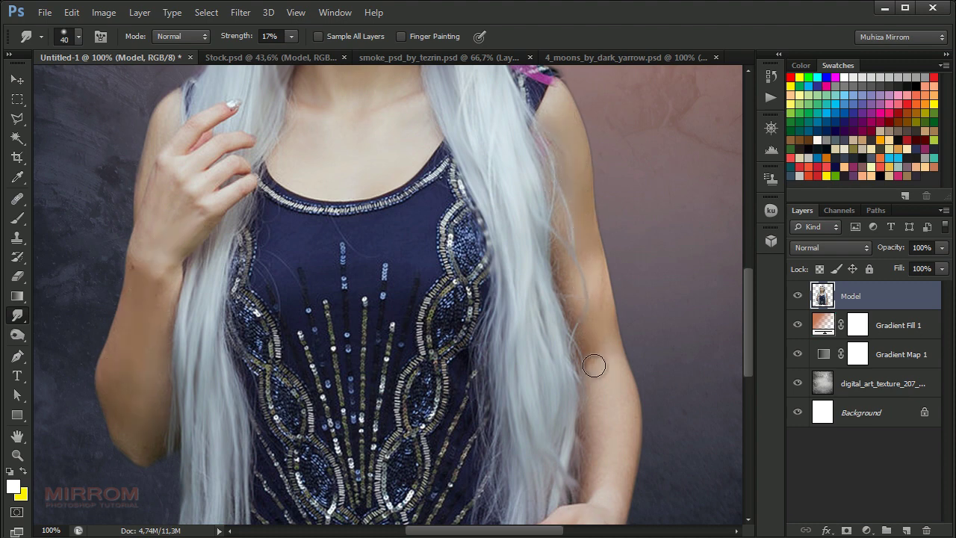
key("bracketleft")
scroll(302, 181, "up", 5)
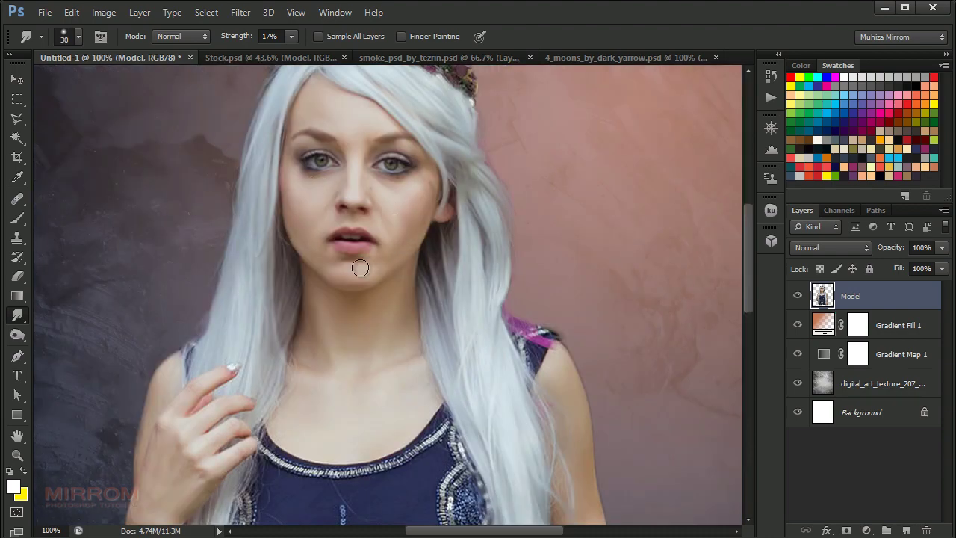
scroll(359, 257, "down", 5)
scroll(298, 284, "down", 1)
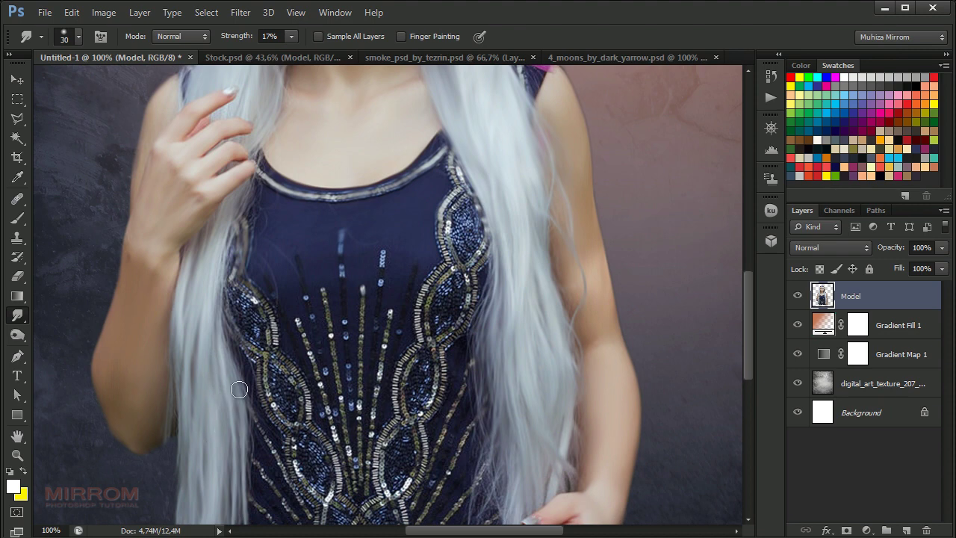
scroll(544, 346, "up", 2)
key("ctrl+0")
scroll(540, 280, "up", 2)
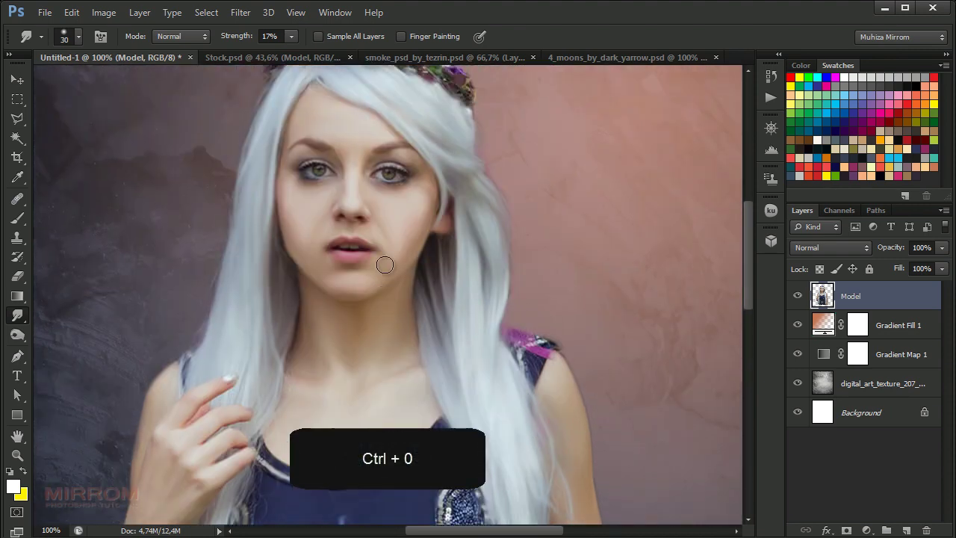
scroll(384, 262, "up", 2)
scroll(392, 254, "down", 1)
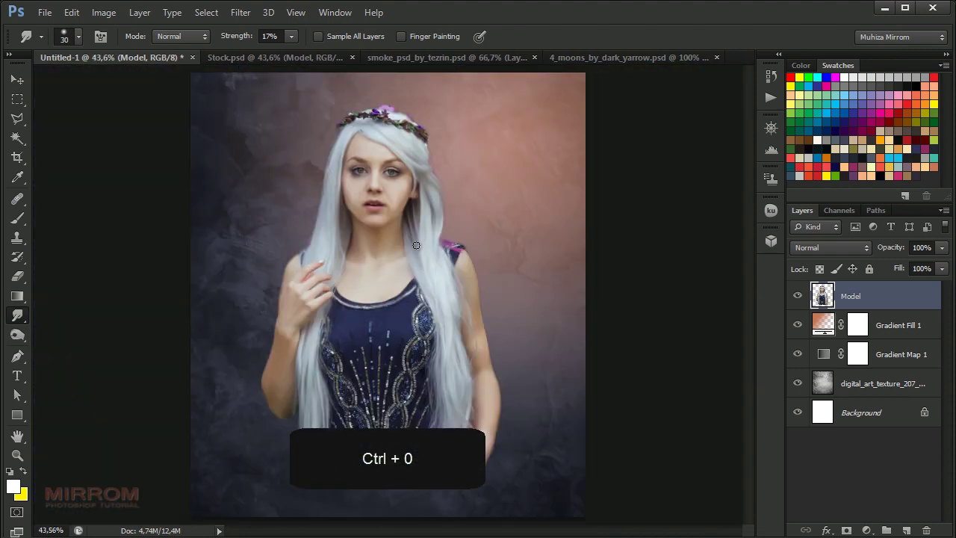
Step: Add a layer mask to Model and set up the large 2120 special brush tilted -22°
key("v")
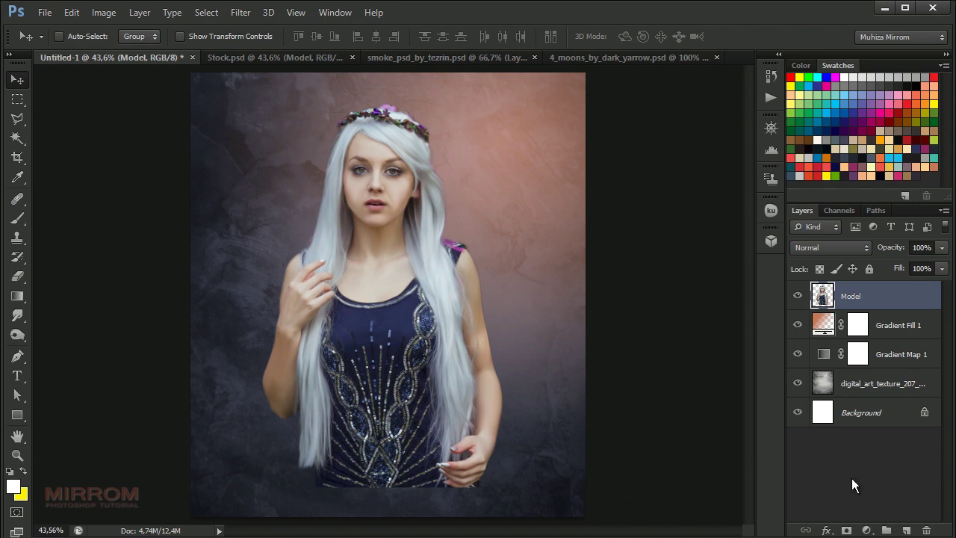
left_click(846, 530)
key("b")
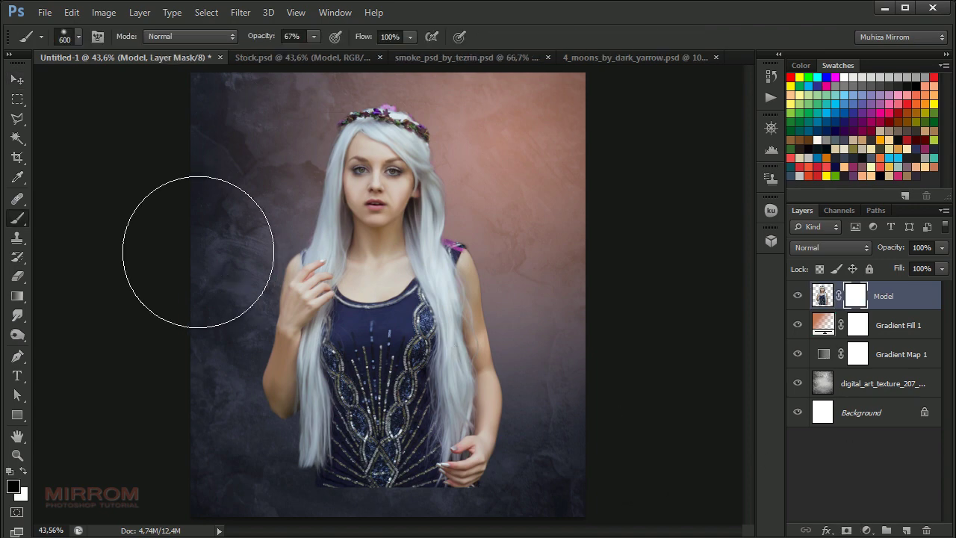
left_click(62, 36)
scroll(164, 224, "down", 10)
left_click(129, 151)
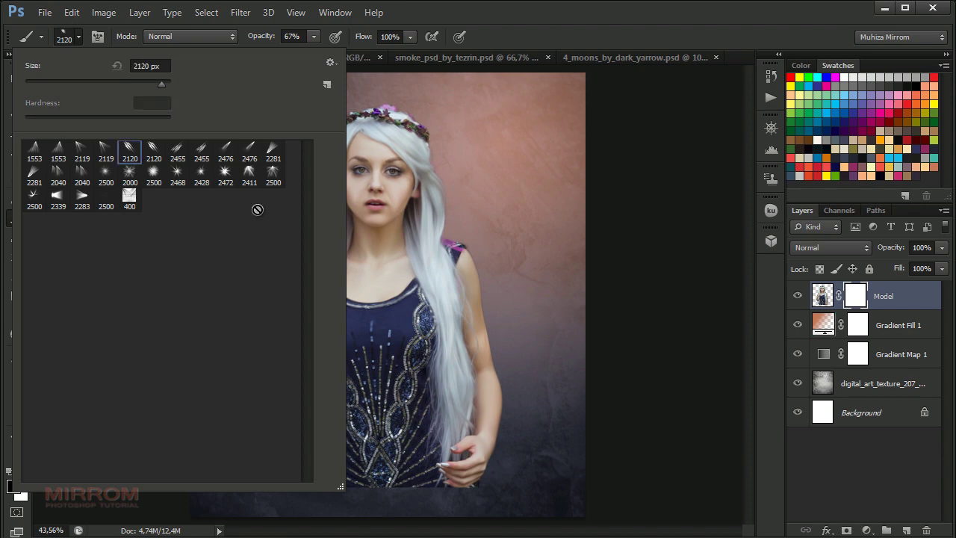
left_click(414, 34)
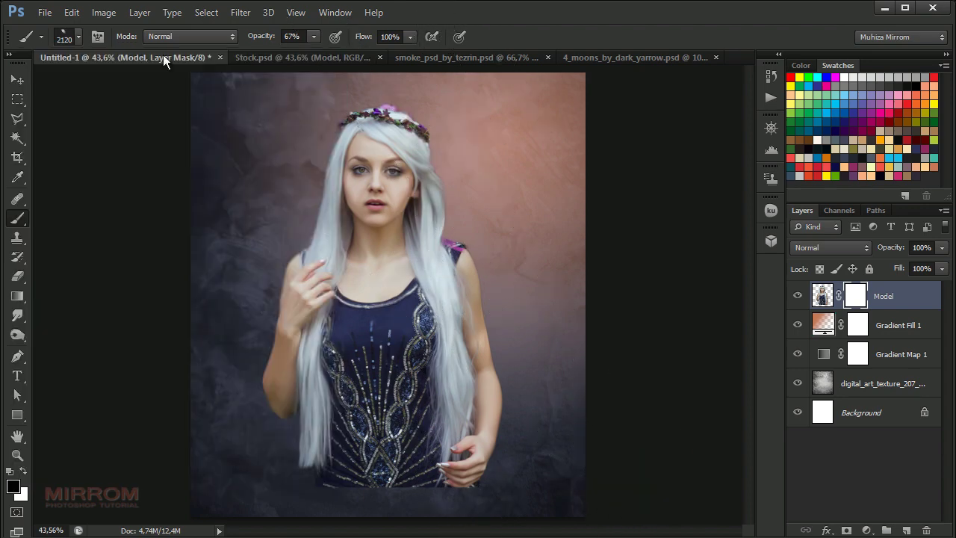
left_click(98, 35)
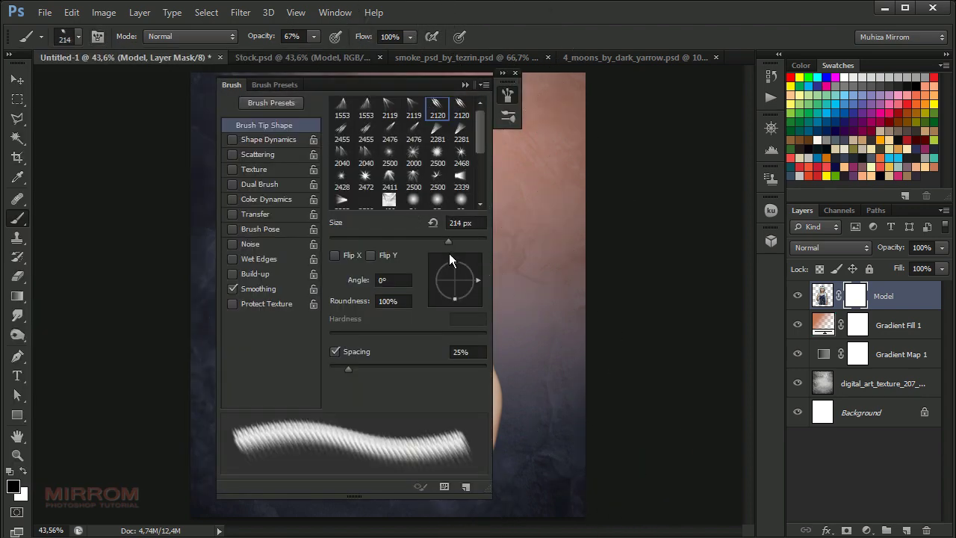
left_click_drag(459, 237, 463, 239)
mouse_move(479, 287)
left_mouse_down()
mouse_move(517, 283)
mouse_move(468, 264)
mouse_move(480, 296)
left_mouse_up()
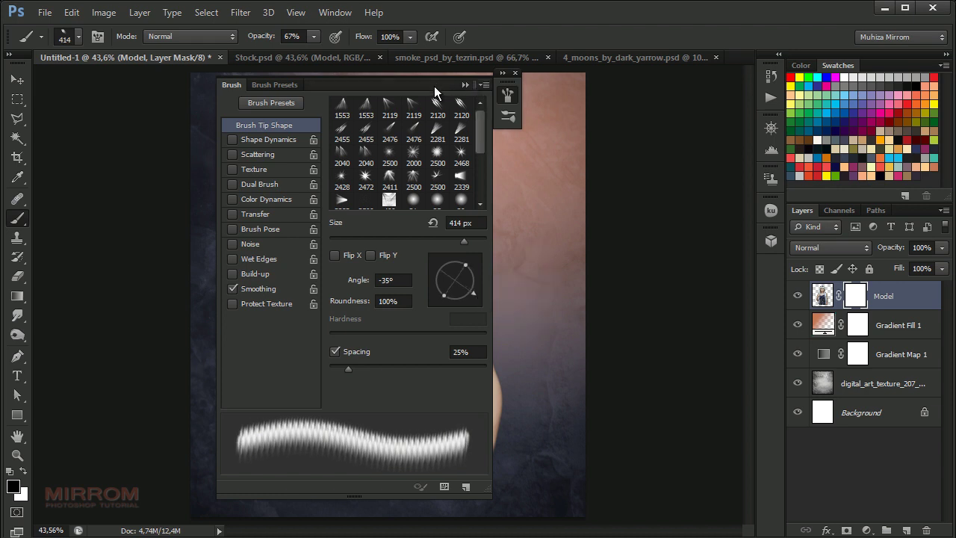
left_click_drag(435, 91, 712, 91)
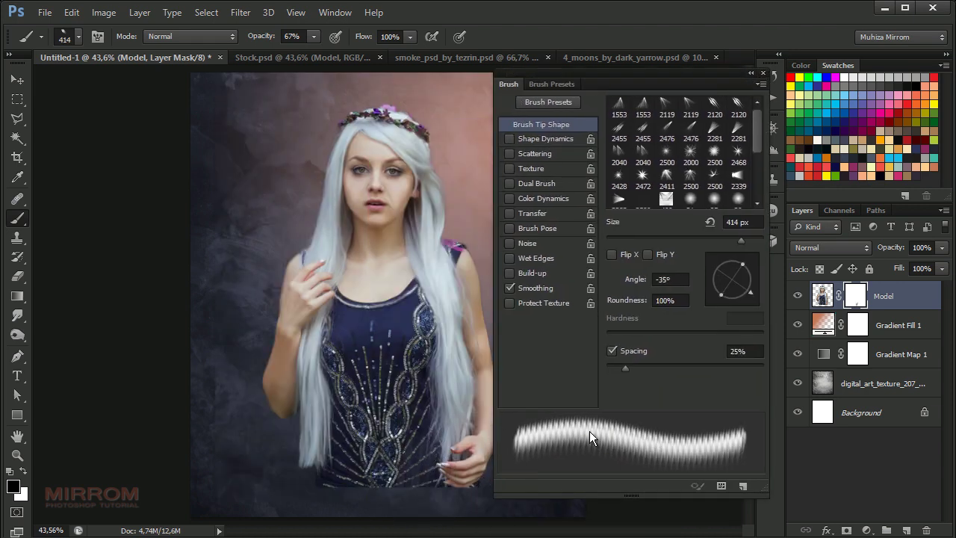
left_click(763, 73)
Step: Paint black on the mask at 100% opacity, 600 px, fading the lower dress and hands
key("0")
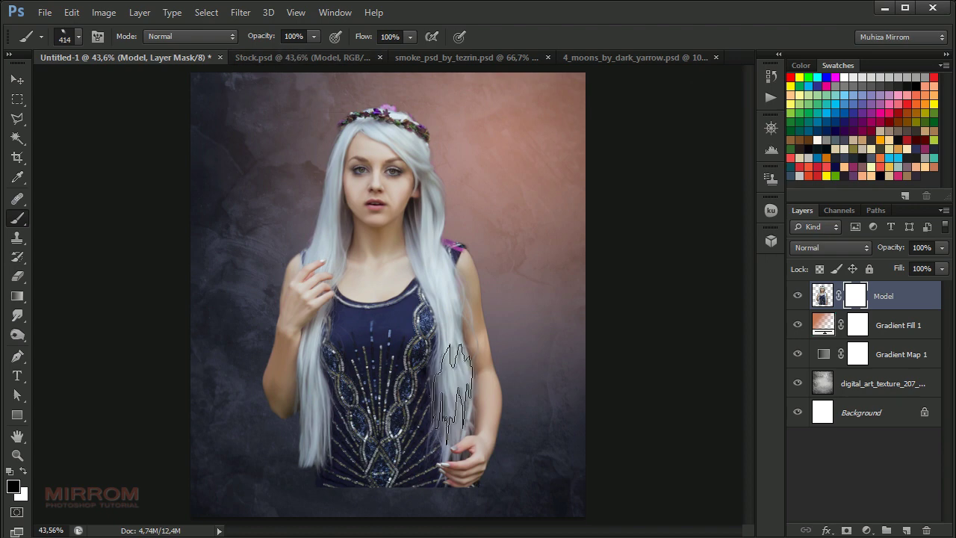
key("bracketright")
key("bracketright")
key("bracketright")
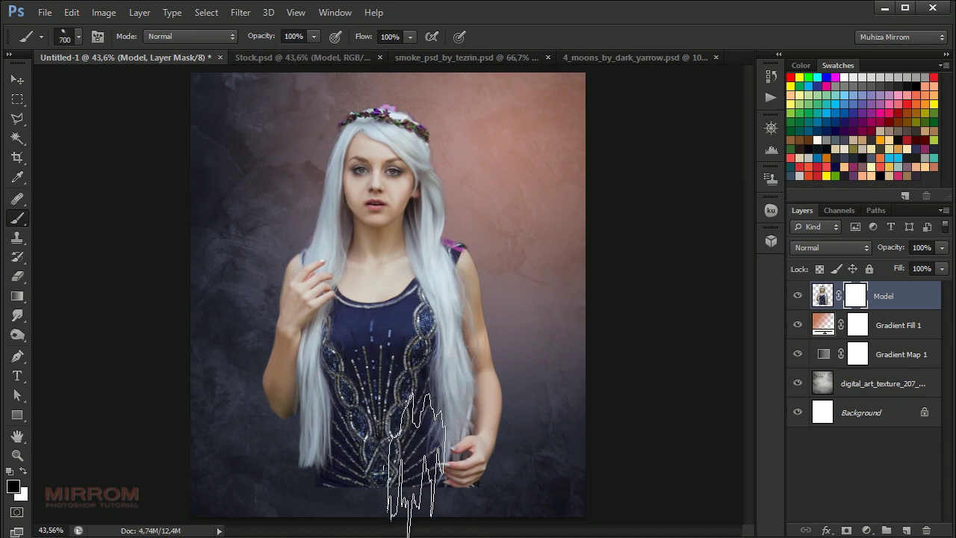
key("bracketleft")
left_click_drag(417, 464, 309, 476)
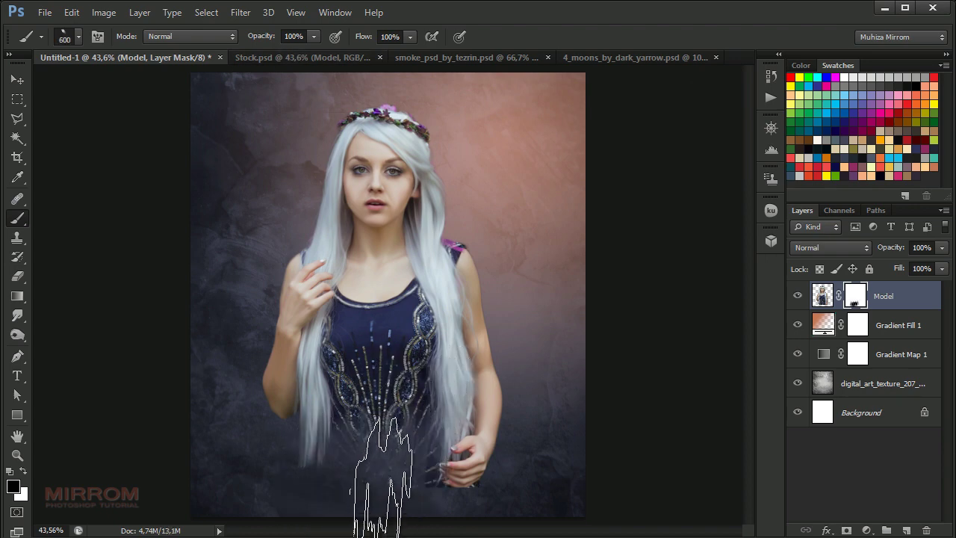
mouse_move(381, 478)
left_mouse_down()
mouse_move(469, 474)
mouse_move(305, 478)
mouse_move(349, 470)
mouse_move(377, 437)
mouse_move(445, 485)
mouse_move(458, 466)
mouse_move(336, 445)
mouse_move(267, 456)
mouse_move(523, 493)
left_mouse_up()
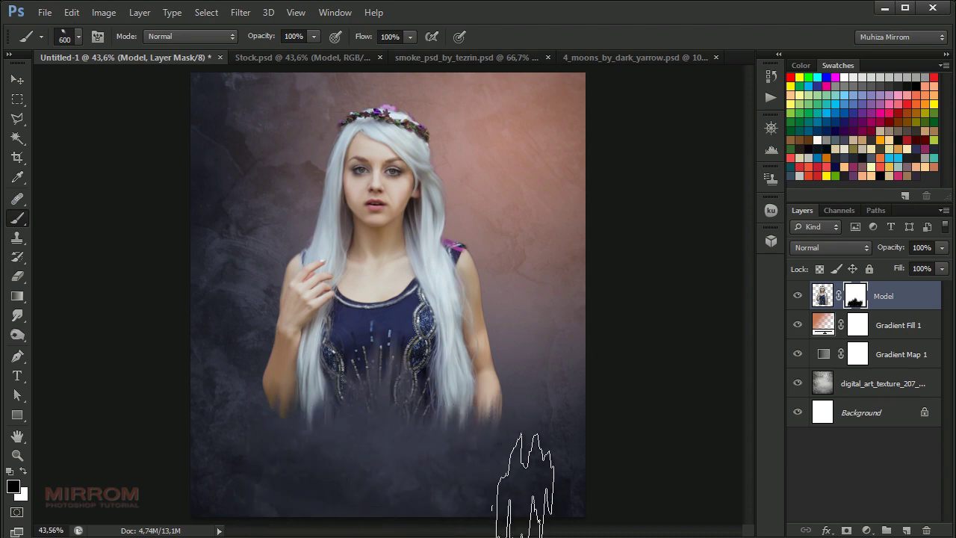
key("bracketright")
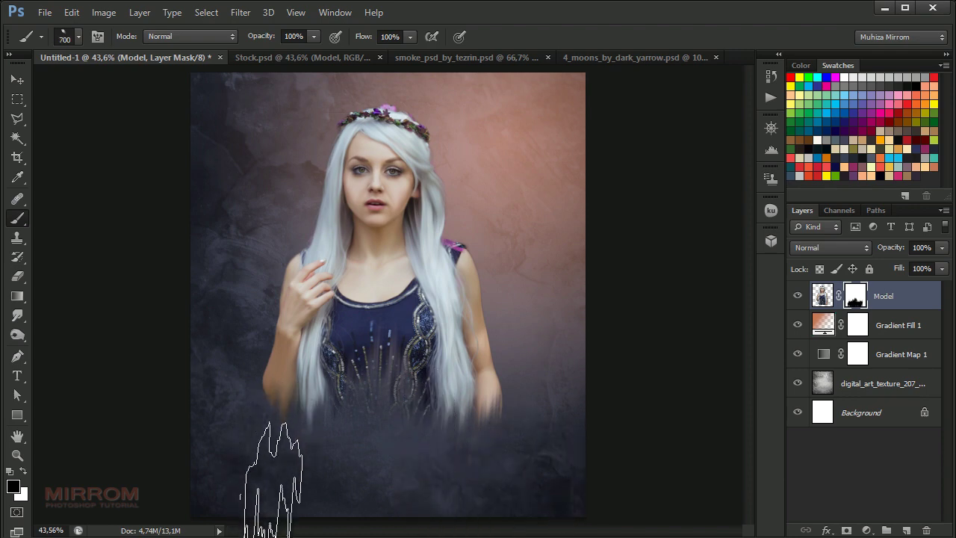
key("bracketleft")
key("bracketleft")
key("bracketleft")
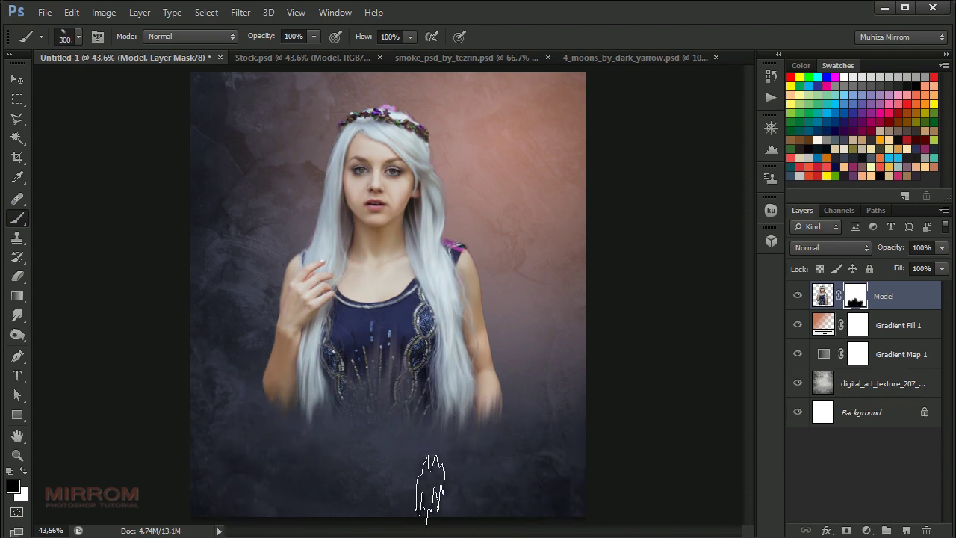
left_click(823, 296)
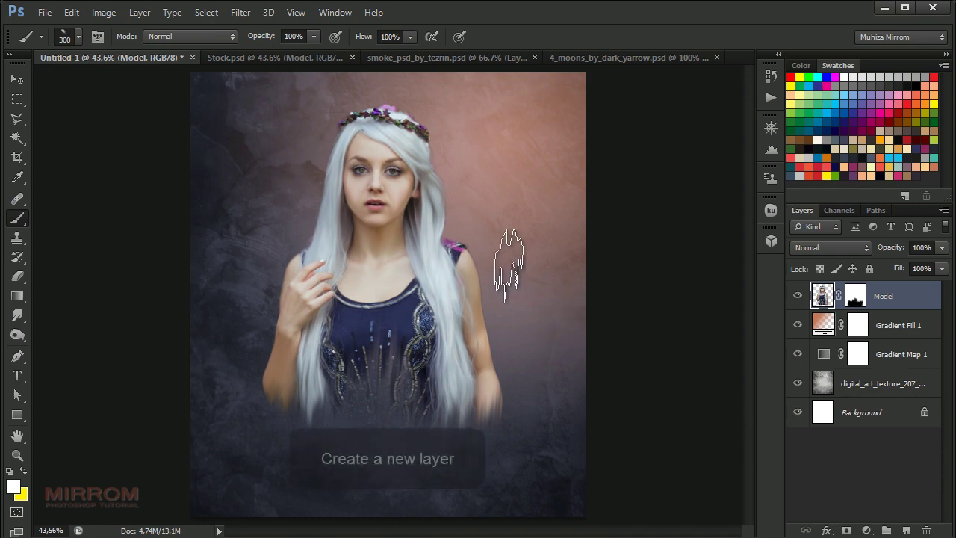
Step: Add an empty Layer 1 above Model, zoom to 100% and pick a soft 35 px brush
key("v")
left_click(906, 530)
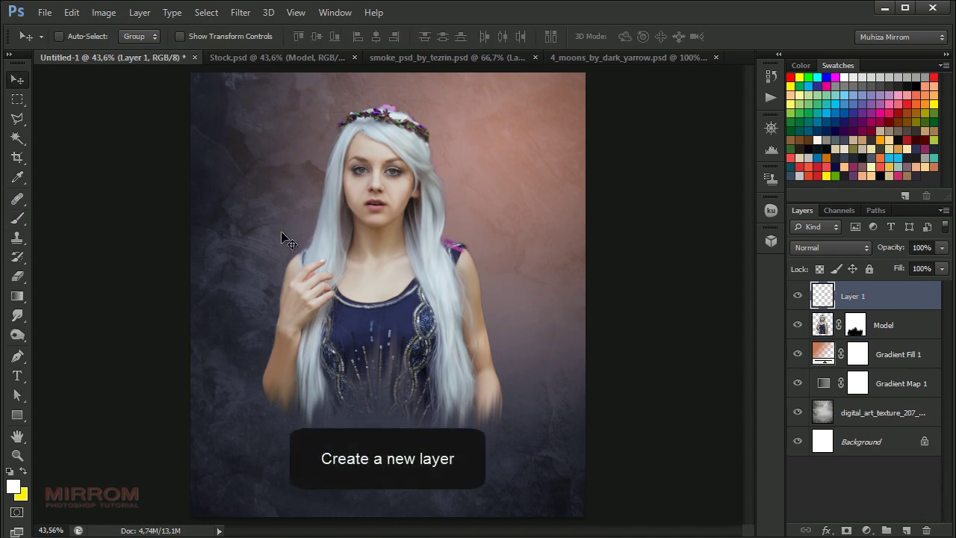
key("ctrl+plus")
key("ctrl+plus")
key("ctrl+plus")
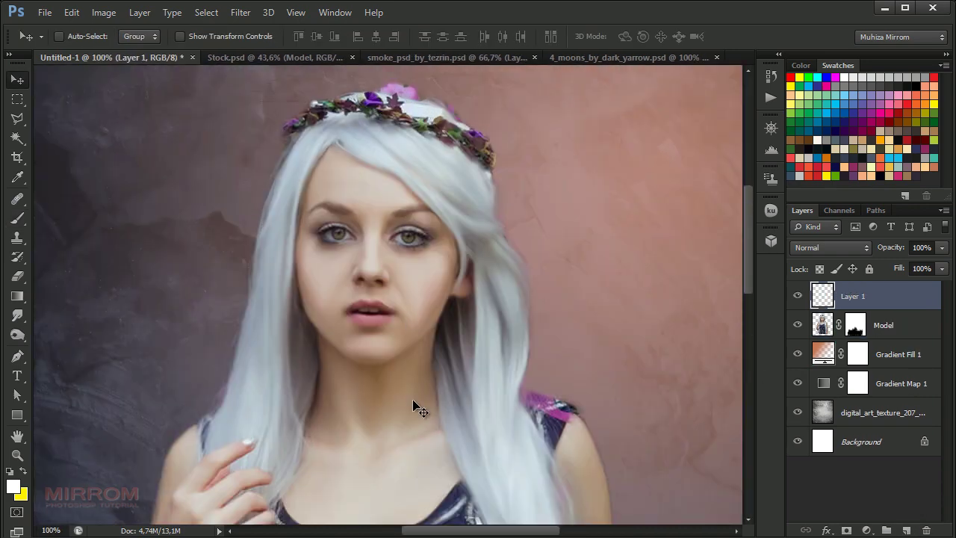
key("b")
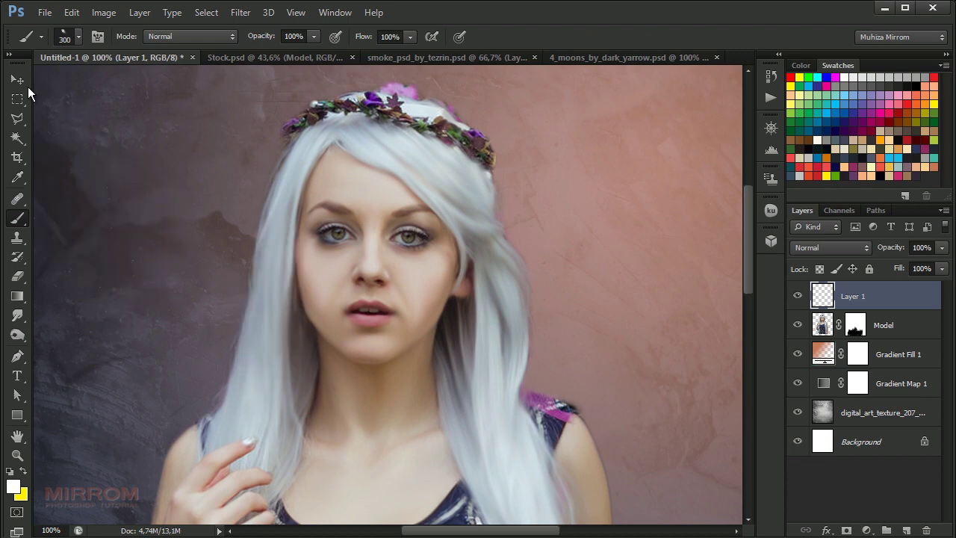
left_click(64, 37)
left_click(225, 218)
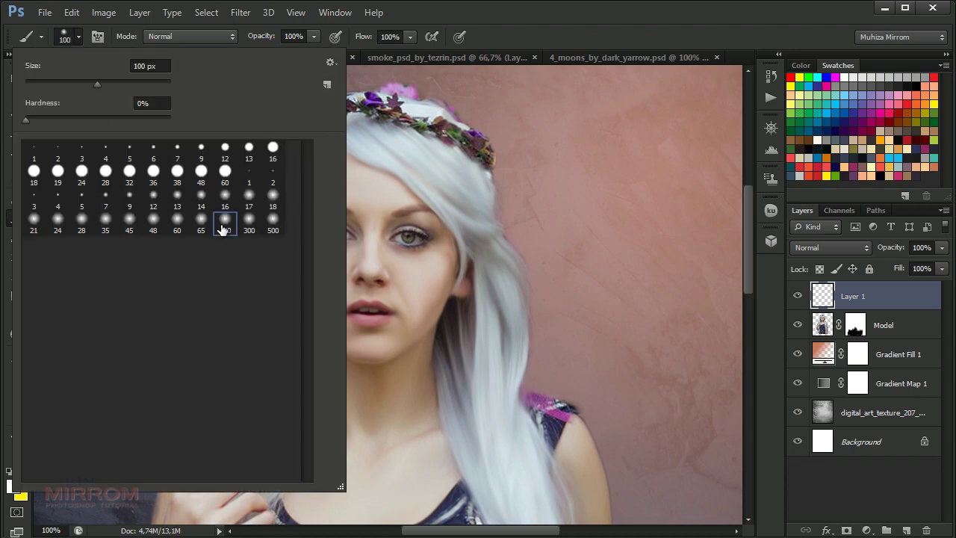
left_click(570, 90)
key("ctrl+z")
key("bracketleft")
key("bracketleft")
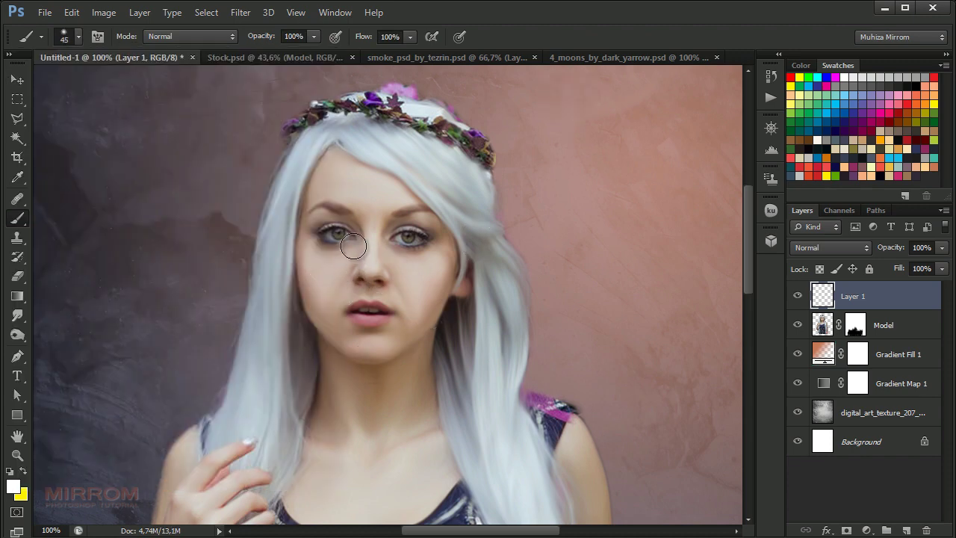
key("bracketleft")
Step: Set the foreground colour to light blue #14bbe7 and paint over the irises
left_click(13, 486)
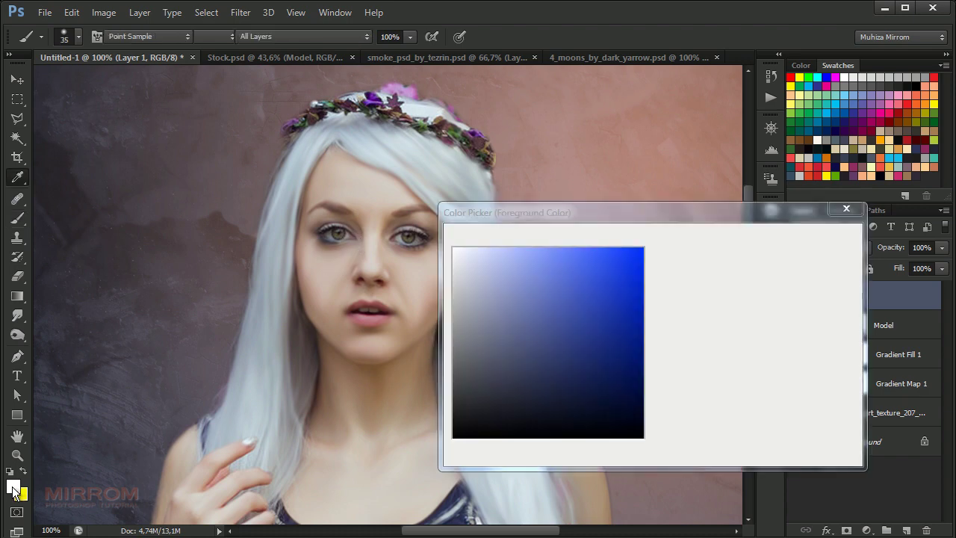
left_click(828, 128)
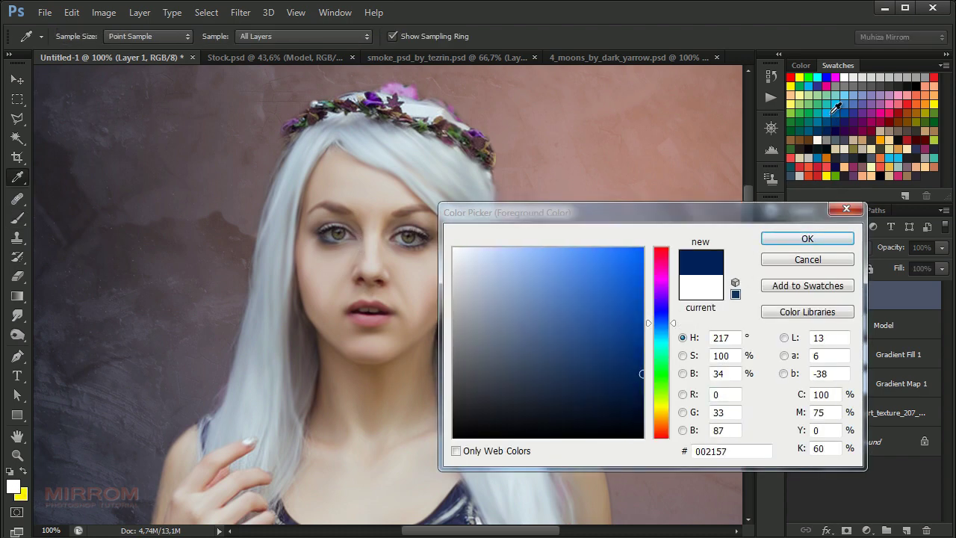
left_click(833, 169)
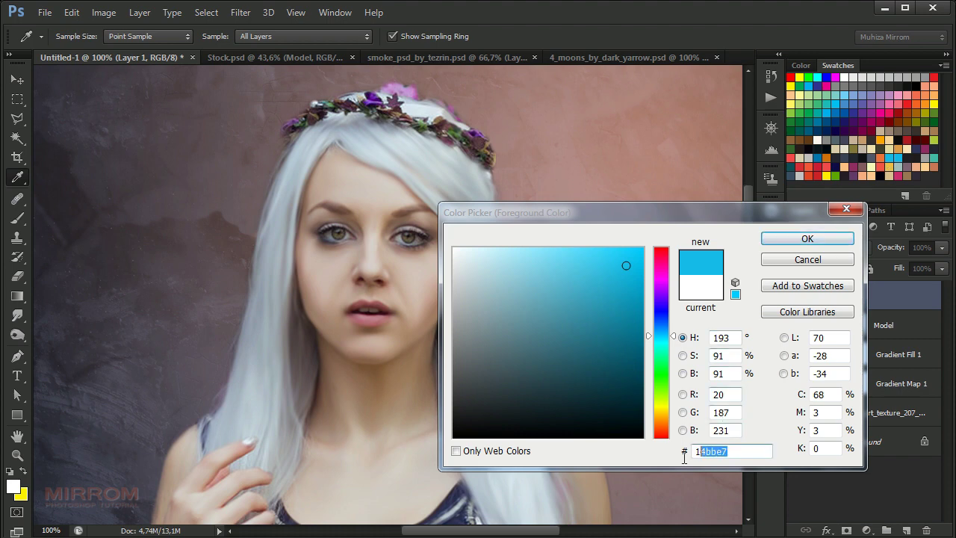
left_click(798, 240)
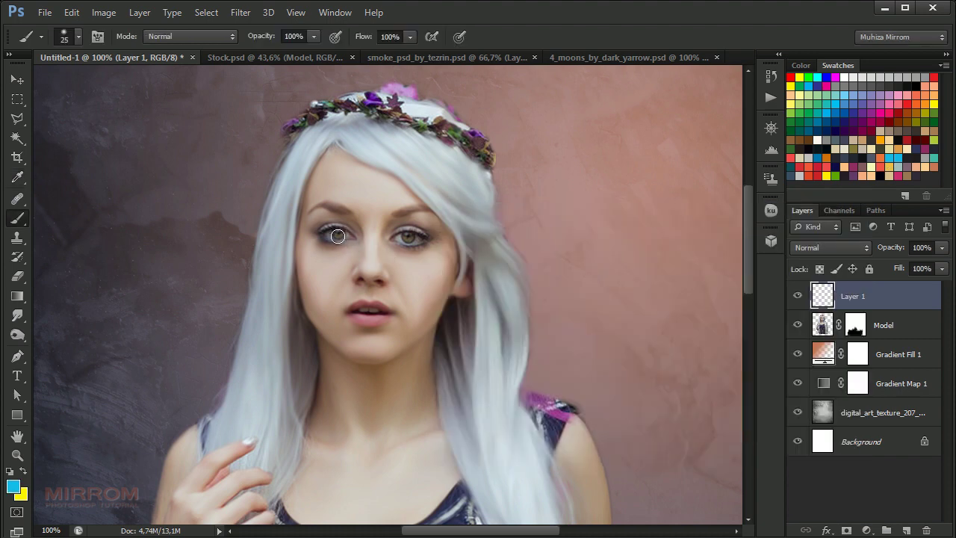
left_click(338, 233)
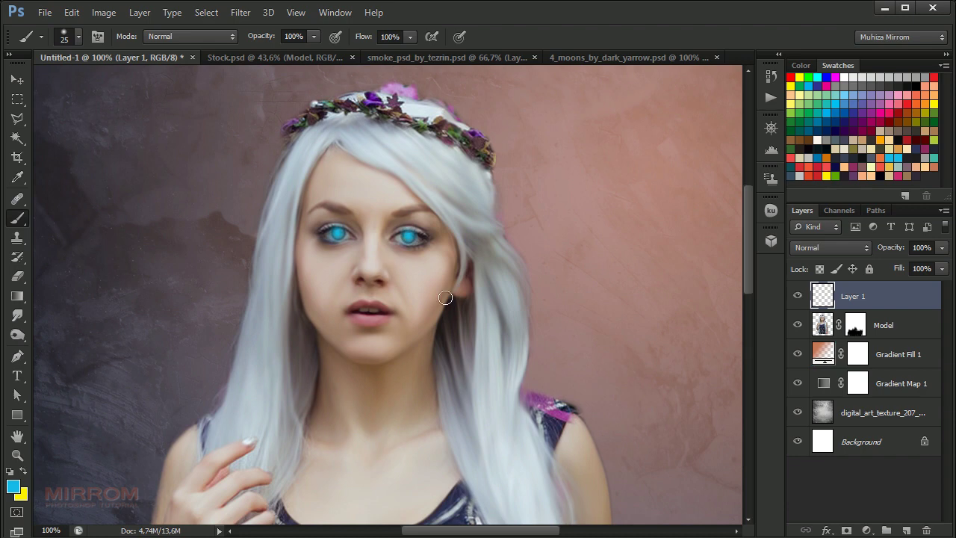
Step: Set Layer 1 to Overlay blending at 79% opacity
key("v")
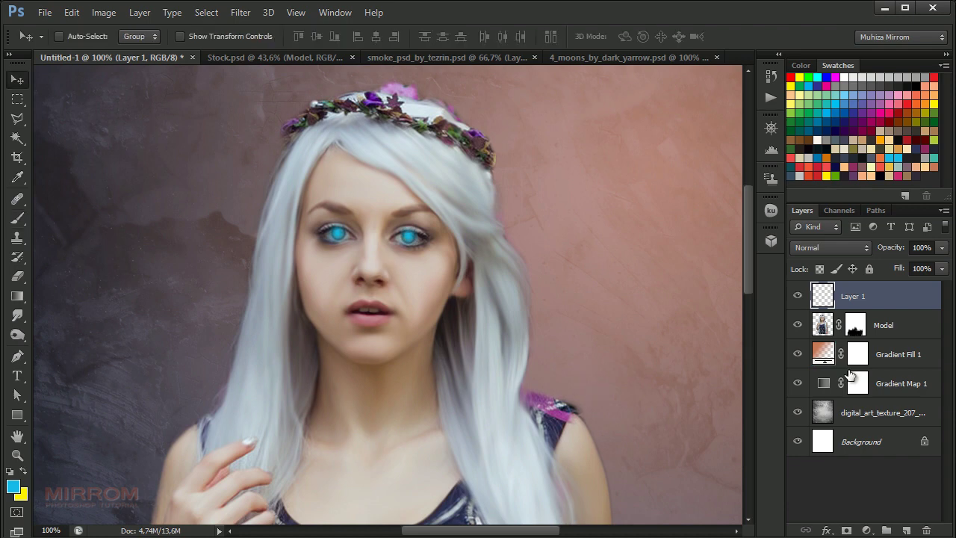
left_click(855, 248)
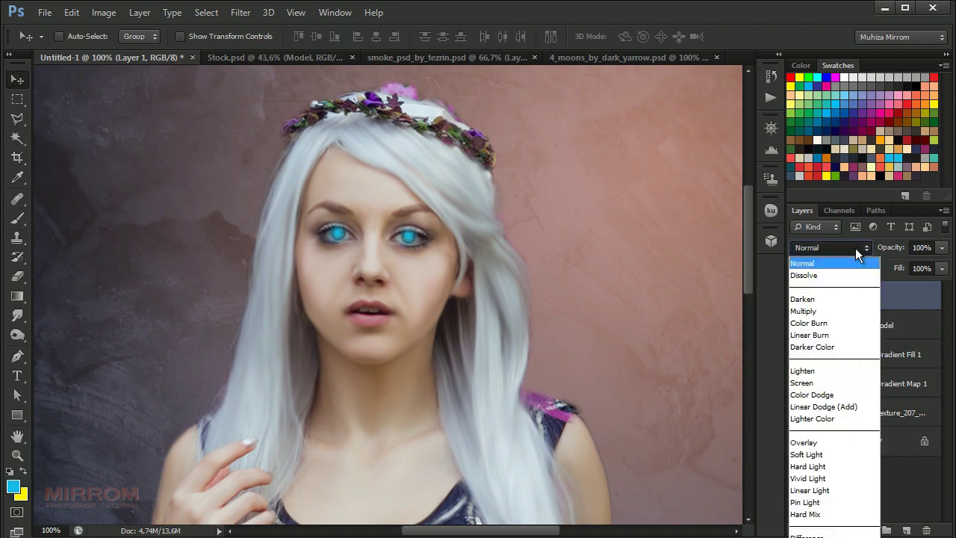
left_click(822, 446)
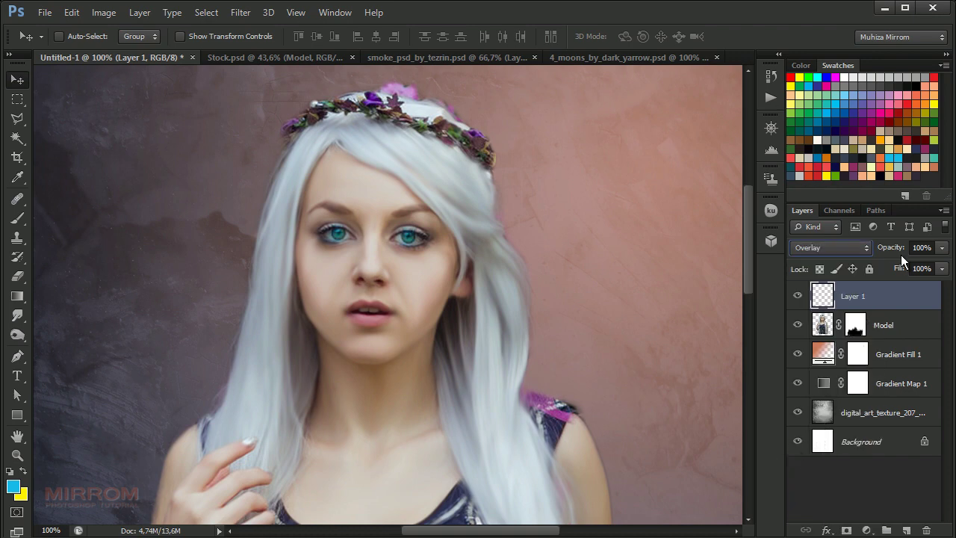
left_click_drag(901, 255, 897, 256)
key("Return")
Step: Give Layer 1 a white Color Overlay effect blended in Overlay mode
double_click(939, 307)
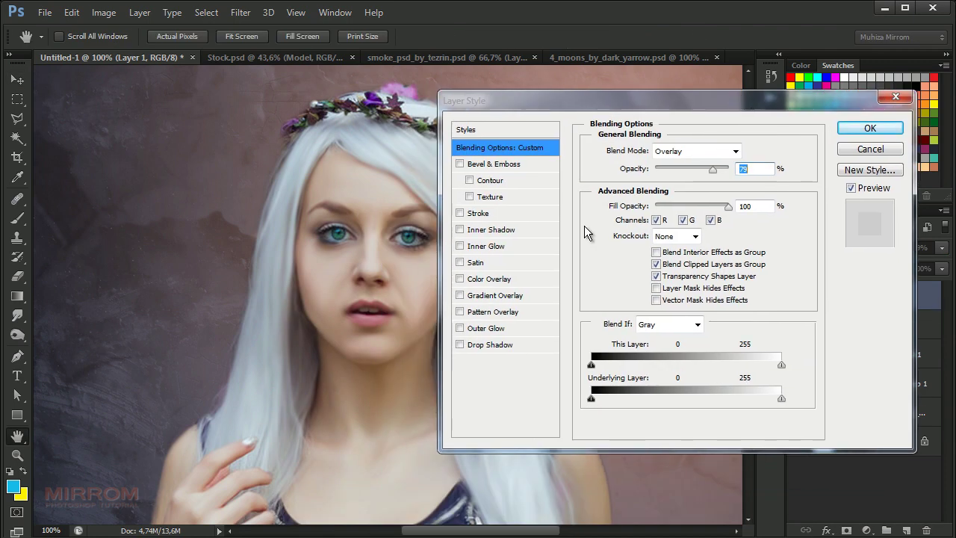
left_click(519, 281)
left_click(749, 151)
left_click_drag(623, 247, 395, 202)
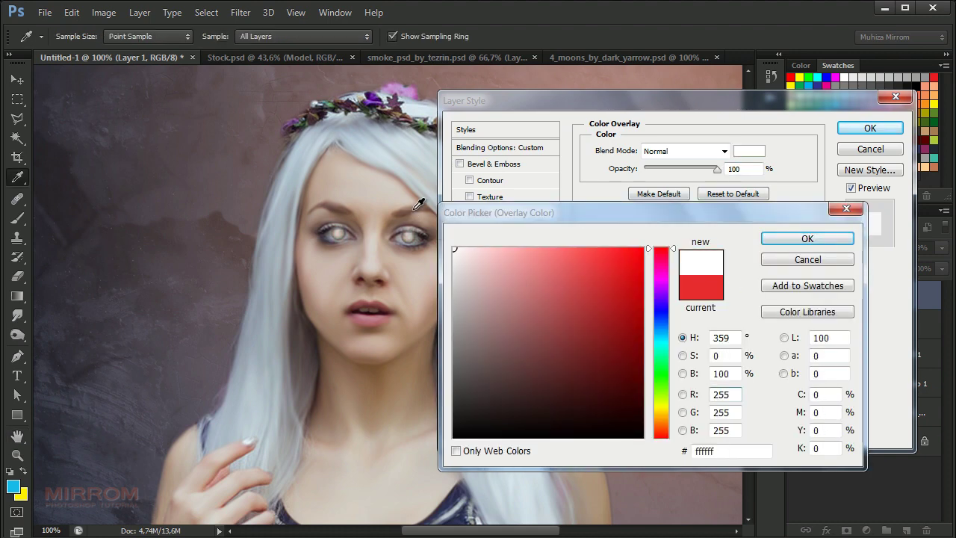
left_click(798, 247)
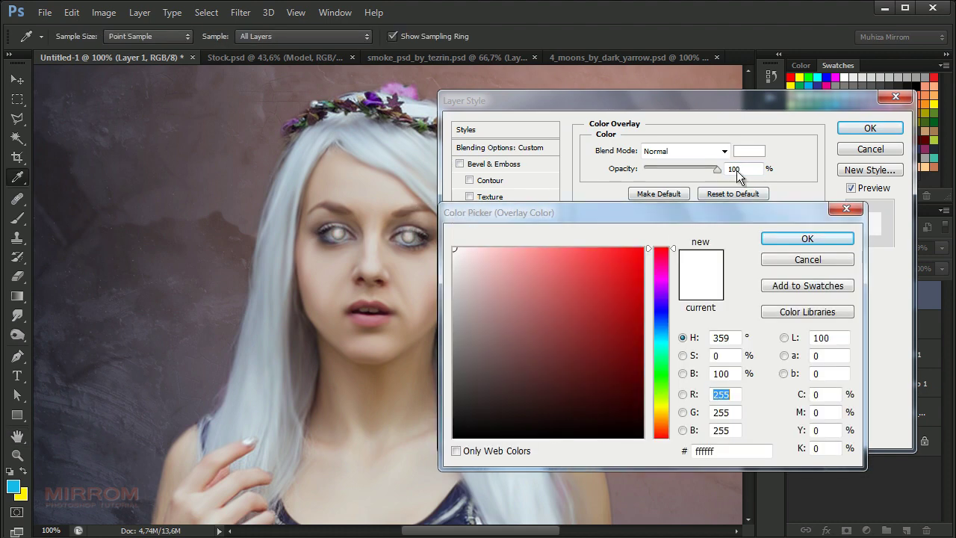
left_click(724, 151)
left_click(688, 342)
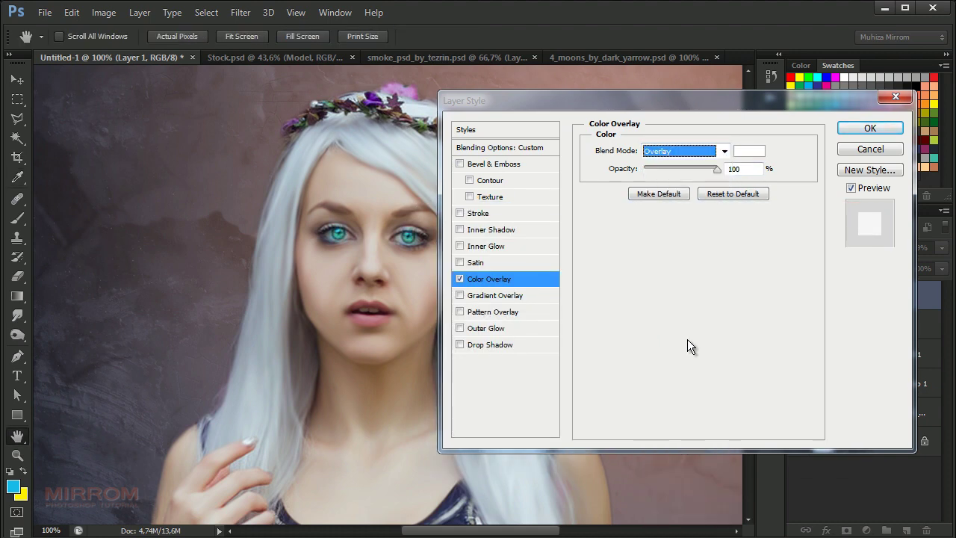
left_click(866, 129)
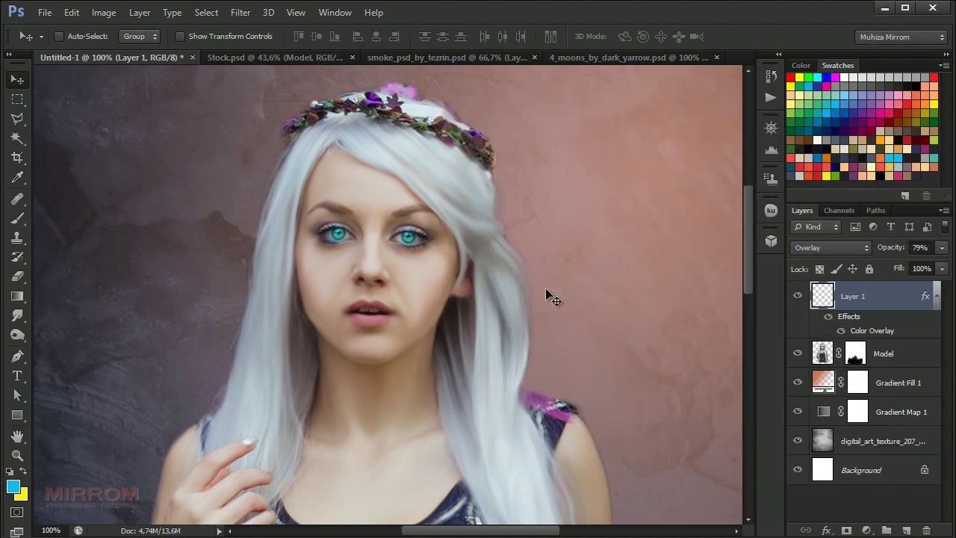
Step: Zoom in on the face and erase excess cyan paint around the irises with a fine eraser
left_click(937, 296)
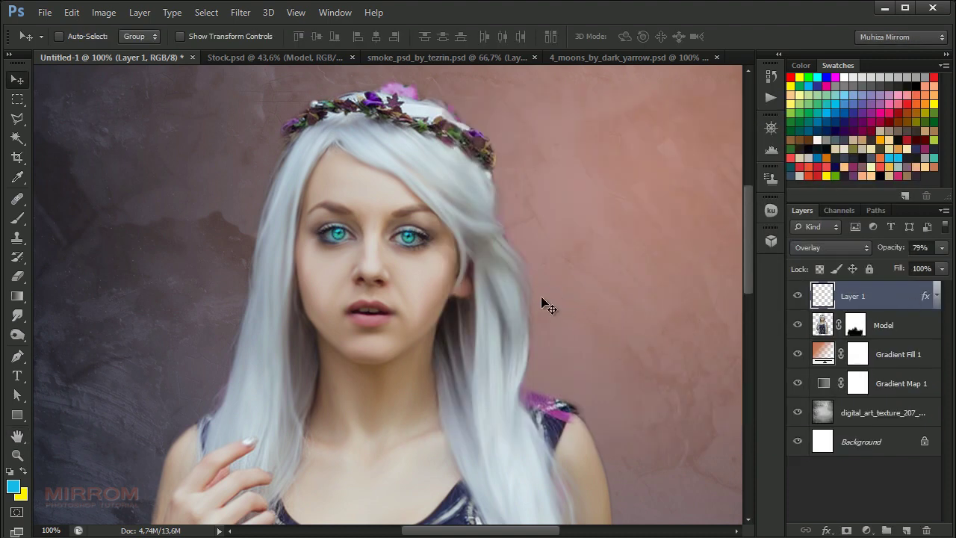
left_click(367, 228, "ctrl")
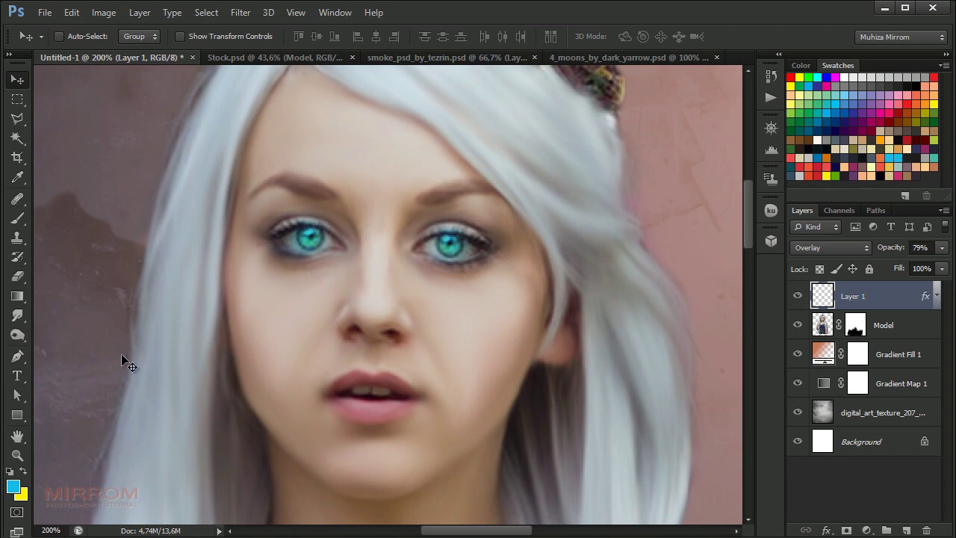
left_click(17, 276)
key("bracketleft")
key("bracketleft")
key("bracketleft")
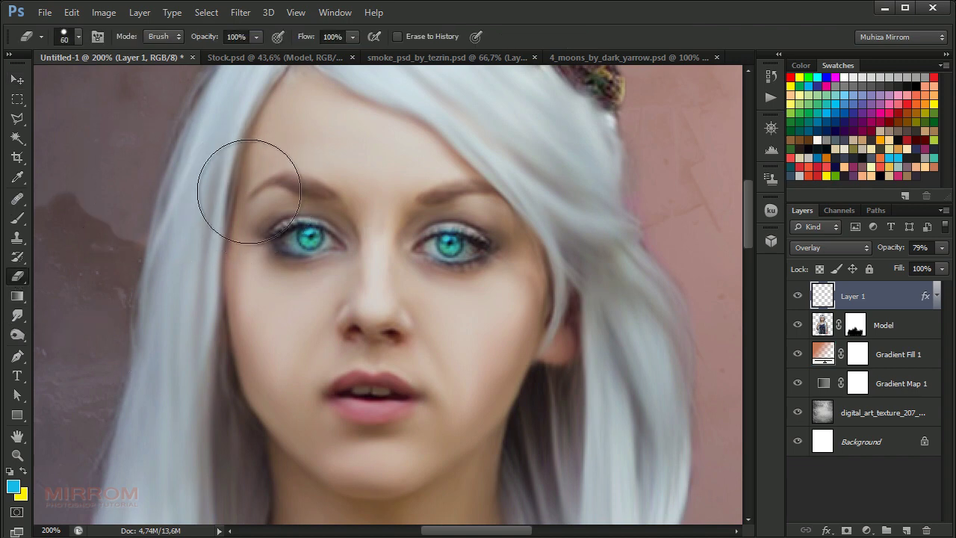
key("bracketleft")
key("bracketleft")
key("bracketleft")
key("bracketleft")
key("bracketleft")
key("bracketleft")
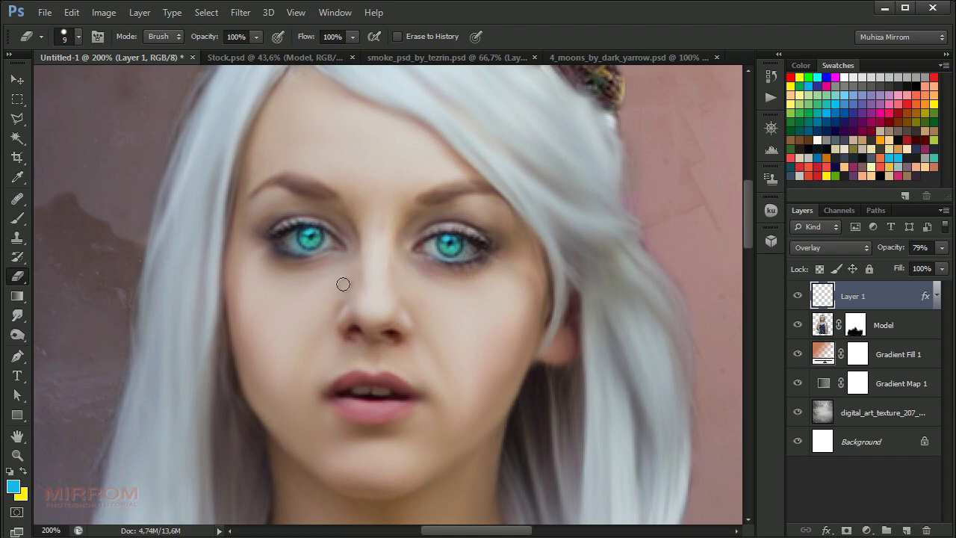
key("v")
left_click(440, 245, "ctrl+alt")
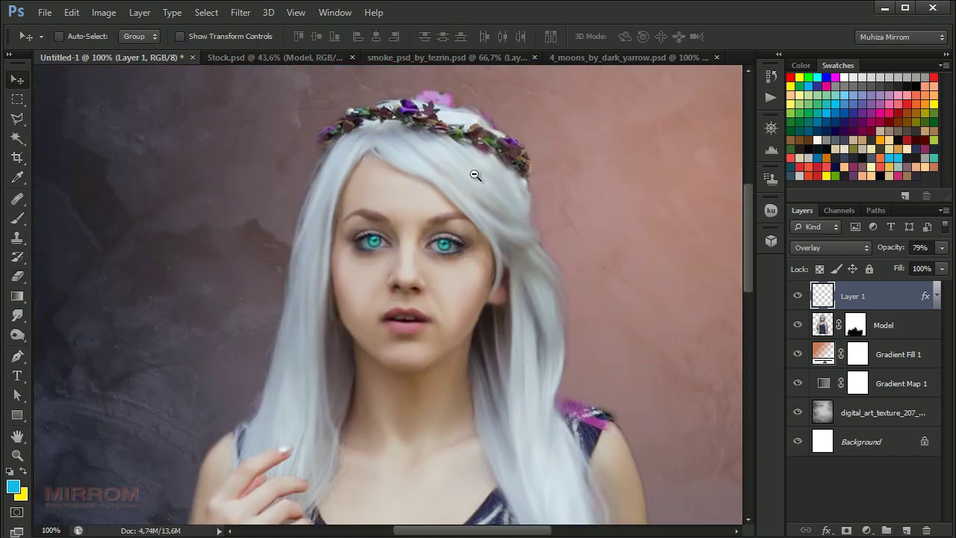
left_click(505, 229, "ctrl+alt")
scroll(552, 307, "down", 1)
scroll(552, 307, "down", 1)
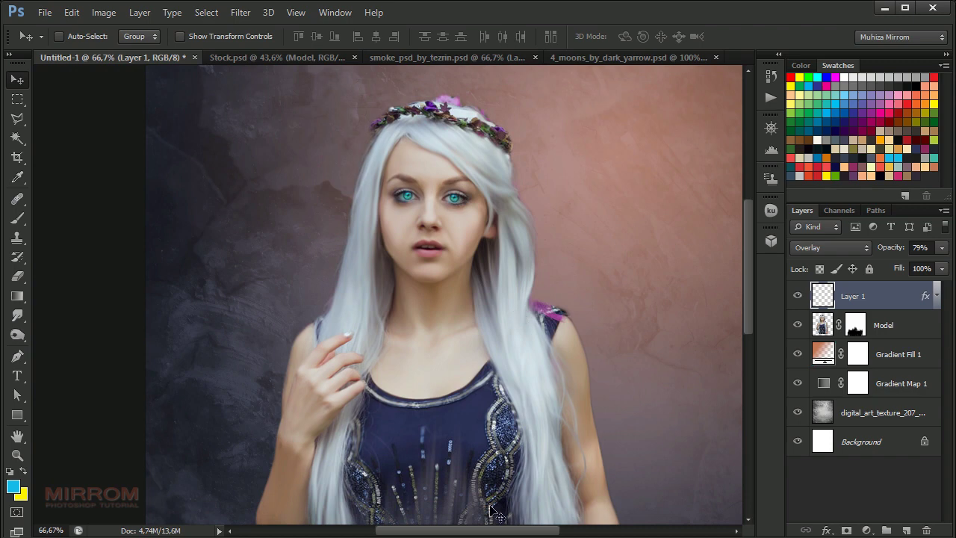
Step: Clip Layer 1 to the model layer as a clipping mask
left_click_drag(472, 532, 484, 532)
right_click(895, 296)
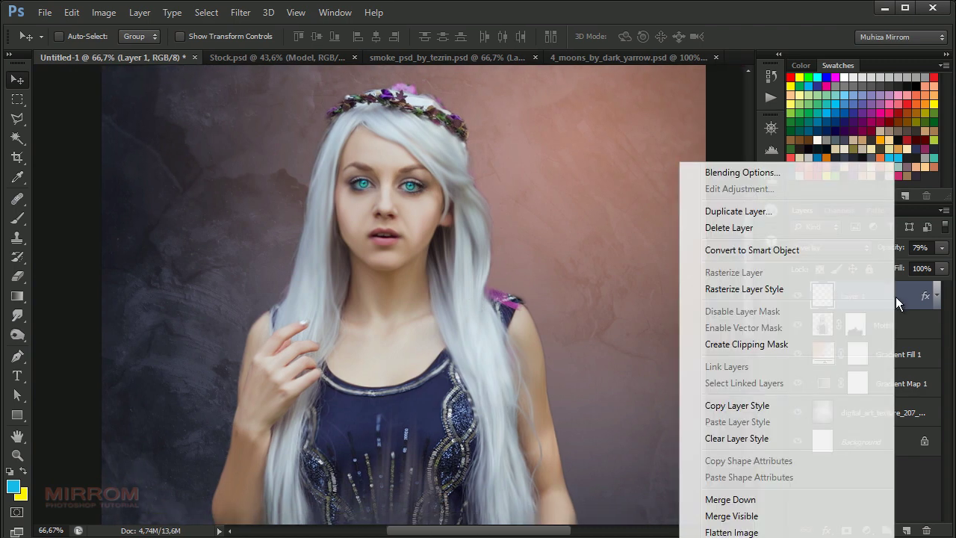
left_click(794, 344)
Step: Add a clipped Hue/Saturation adjustment above Layer 1 with Hue set to +9
left_click(867, 530)
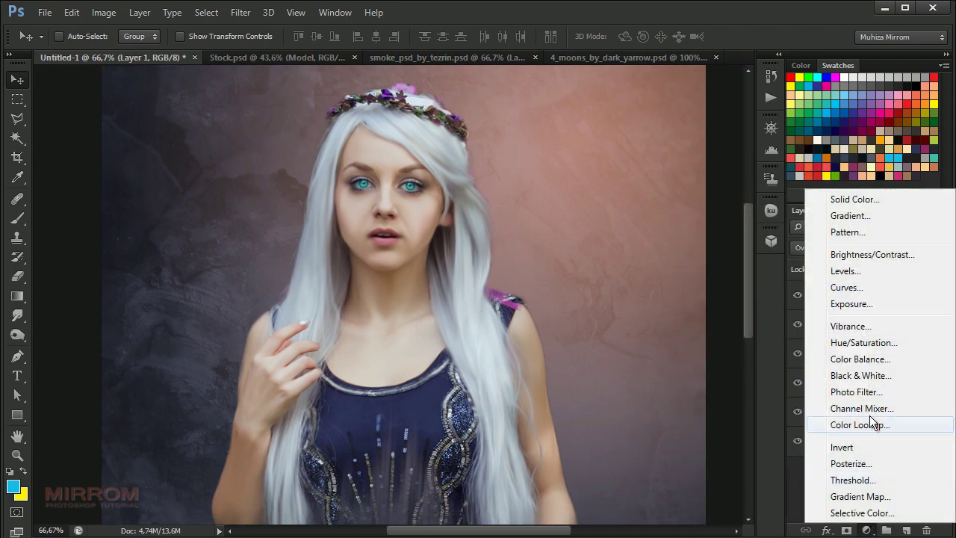
left_click(874, 339)
left_click(572, 331)
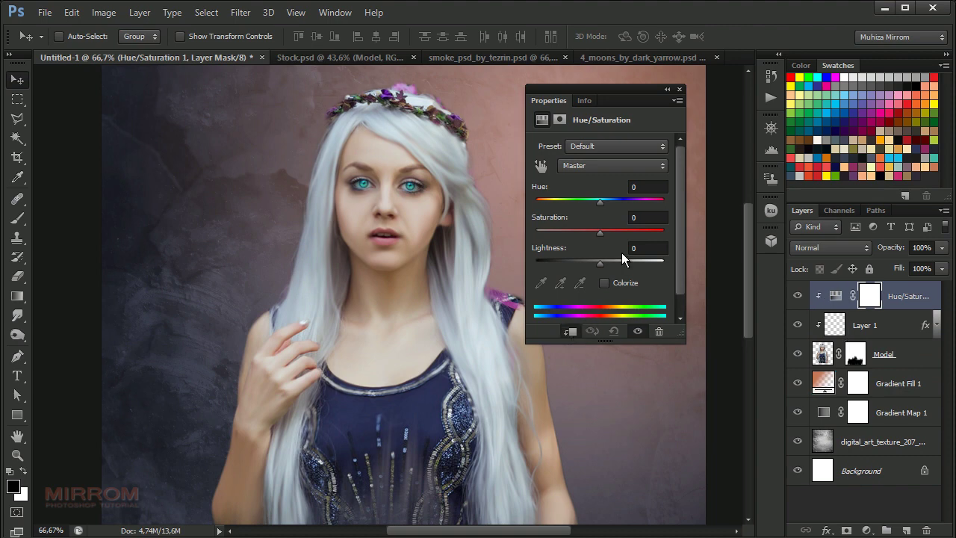
mouse_move(600, 202)
left_mouse_down()
mouse_move(590, 201)
mouse_move(613, 202)
left_mouse_up()
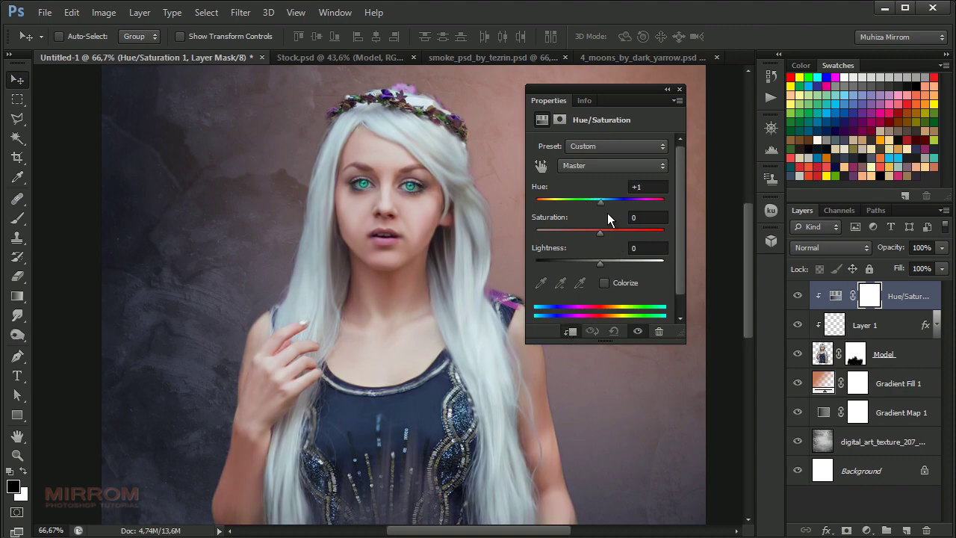
scroll(611, 213, "down", 1)
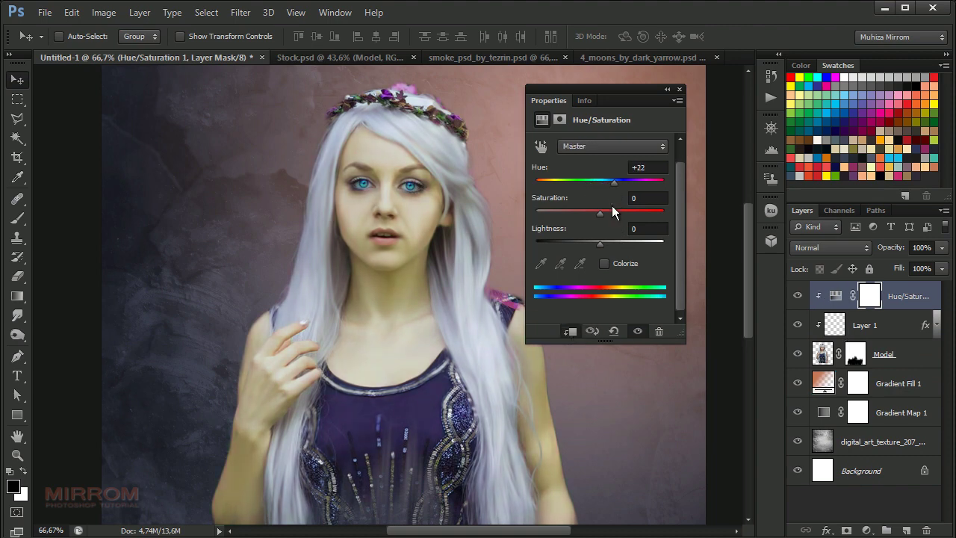
left_click(649, 166)
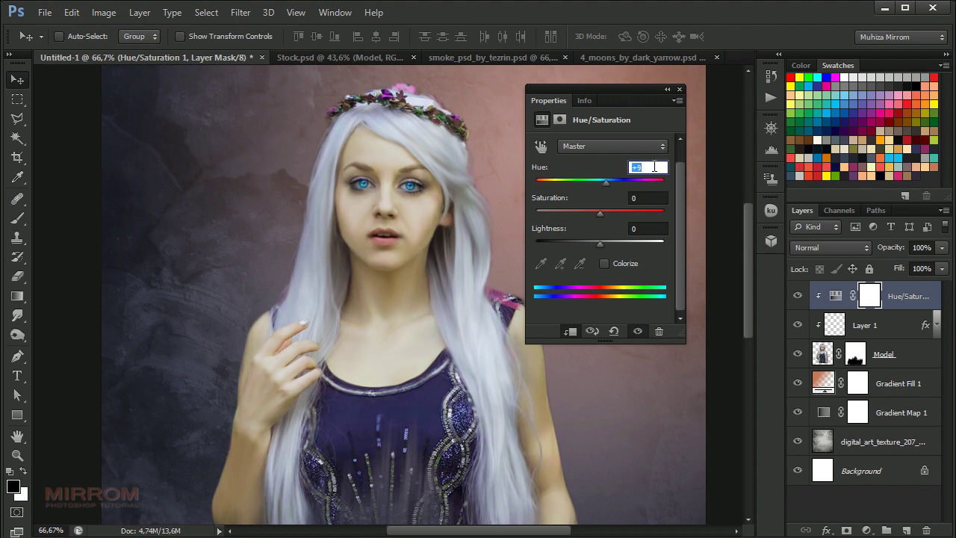
left_click(657, 198)
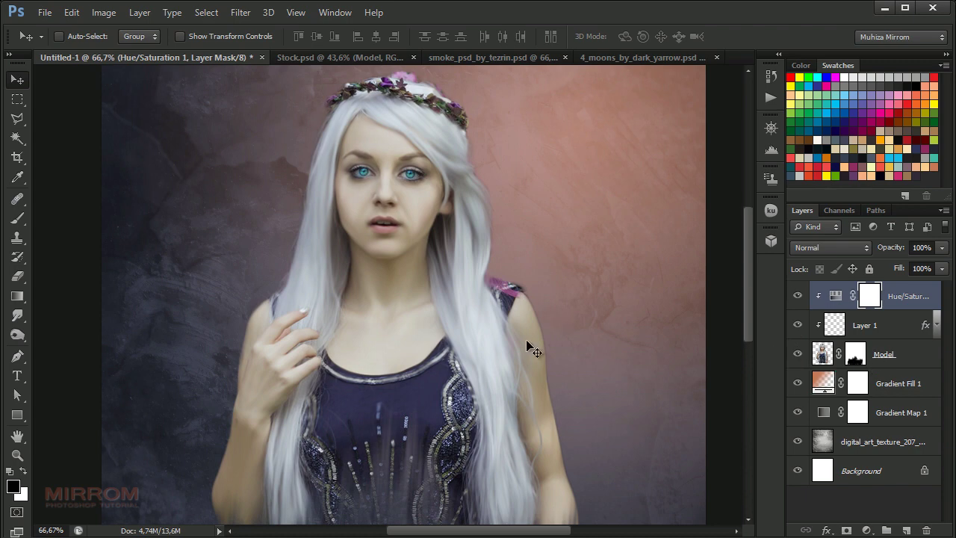
key("ctrl+0")
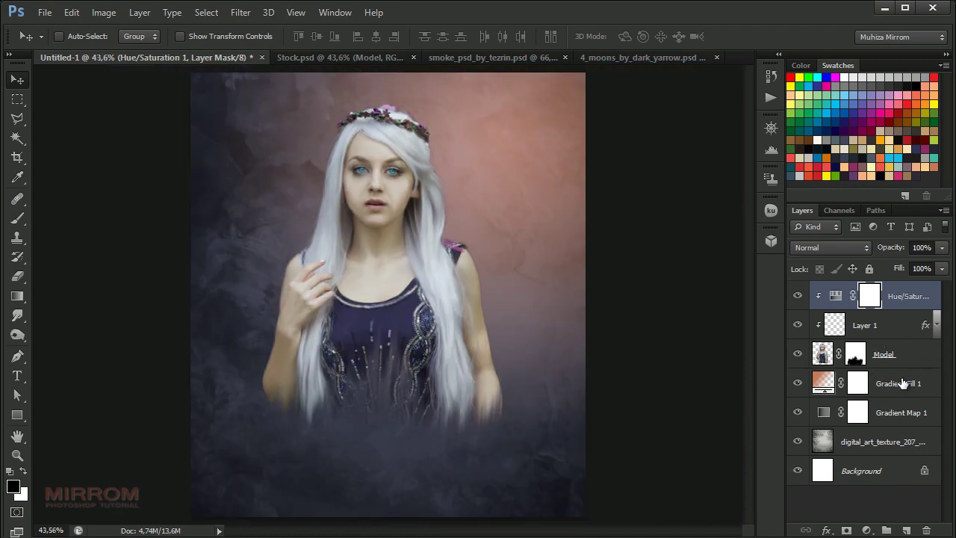
Step: Unlock the Background and group it with Gradient Fill 1 into Group 1
left_click(903, 383)
left_click(925, 474)
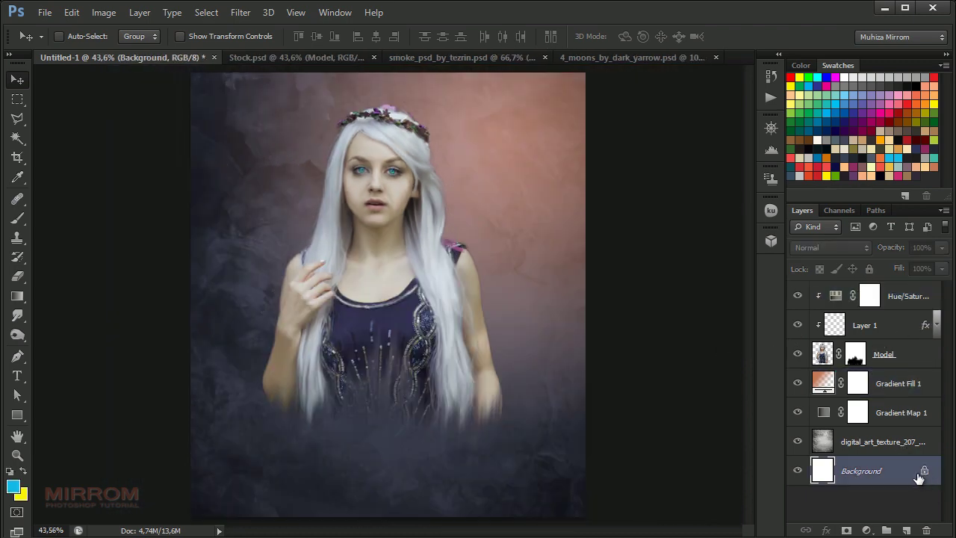
left_click_drag(925, 472, 933, 532)
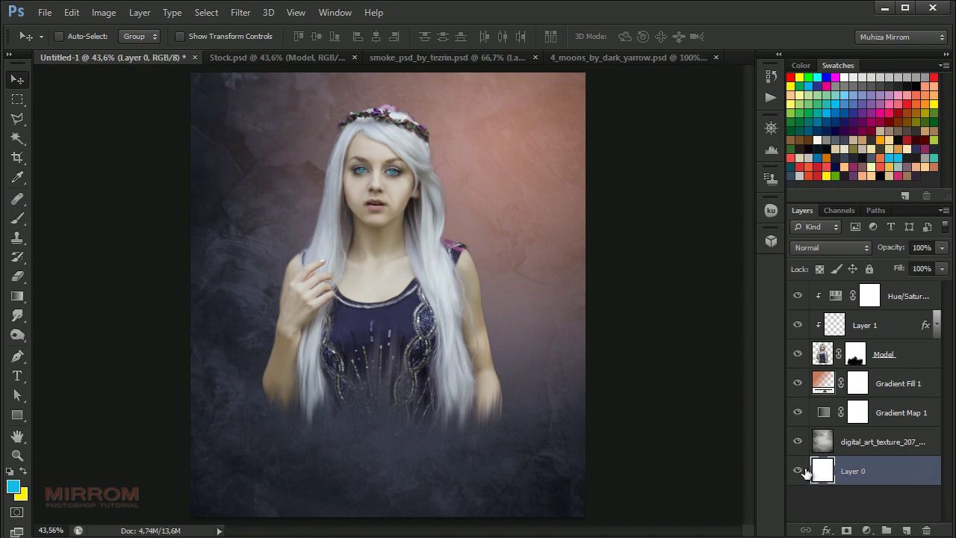
left_click(889, 393, "shift")
key("ctrl+g")
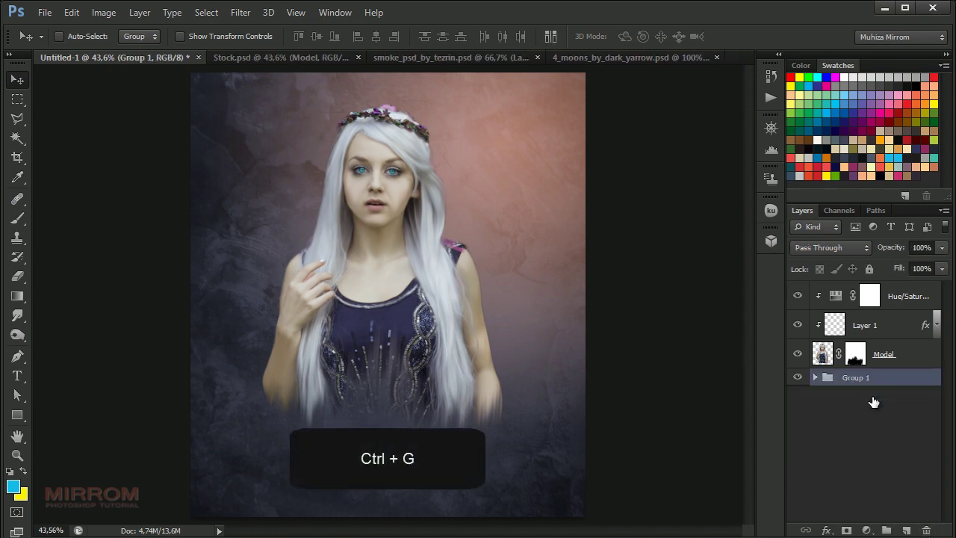
Step: Stamp a merged copy of the visible model into a new Layer 2
left_click(798, 378)
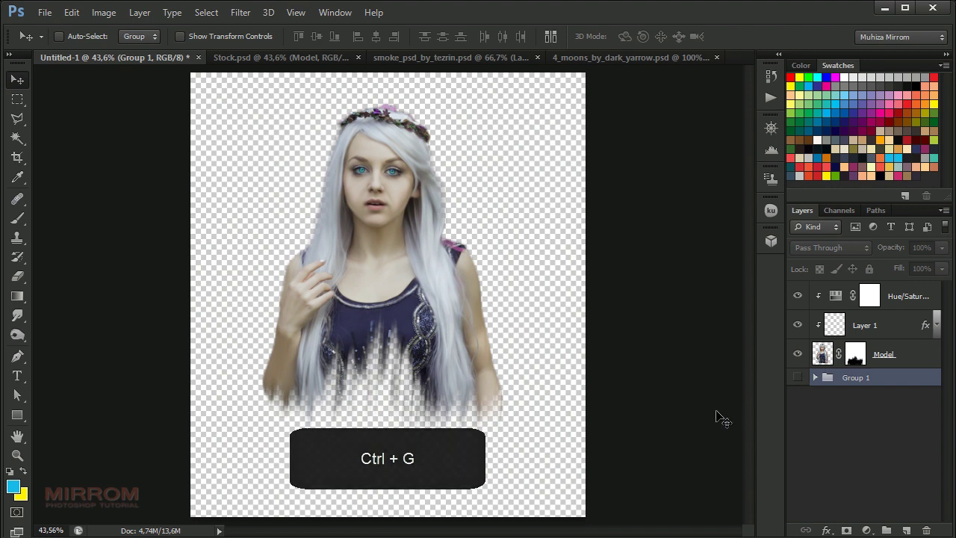
left_click(887, 303)
key("ctrl+alt+shift+e")
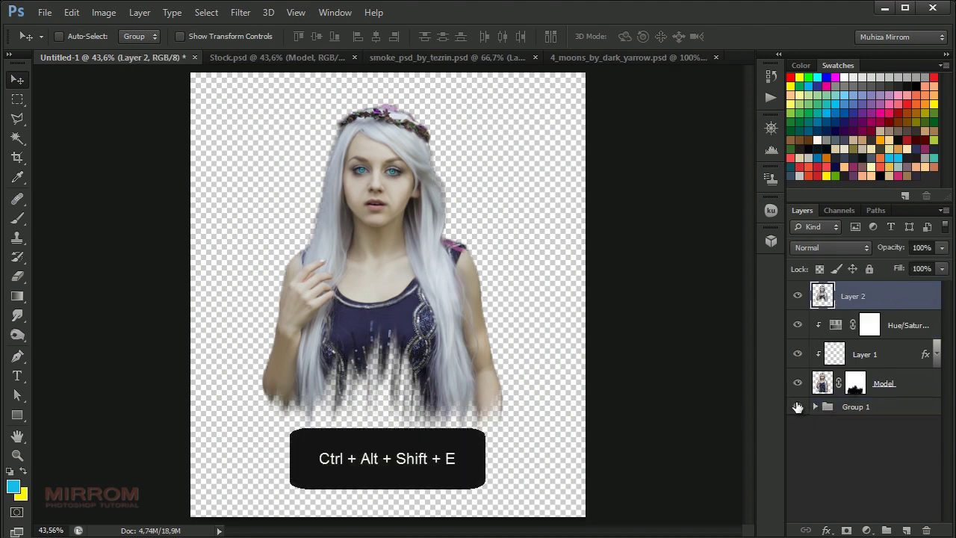
left_click(798, 406)
Step: Move Hue/Saturation, Layer 1 and Model into Group 1, then zoom to 100% on the dress
left_click(910, 333)
left_click(906, 382, "shift")
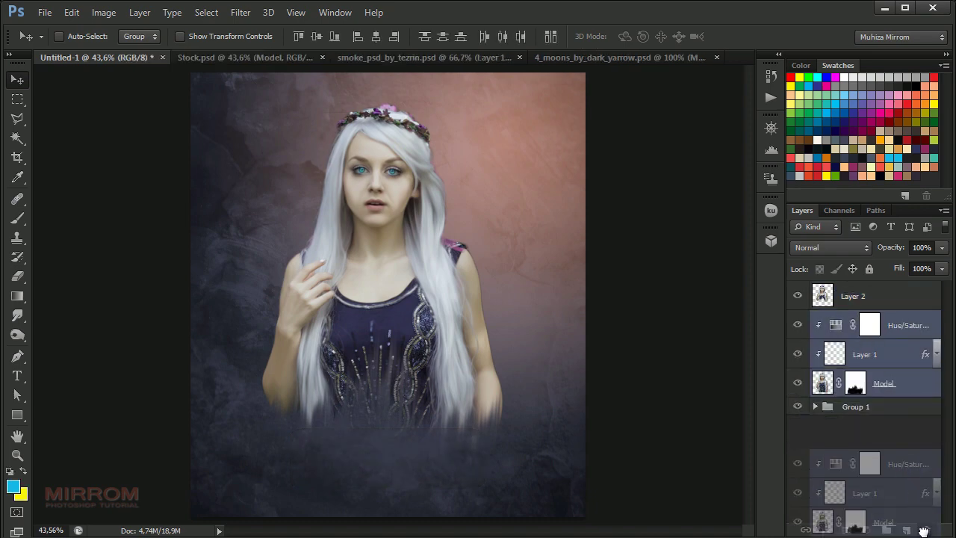
left_click_drag(911, 331, 883, 464)
left_click(798, 297)
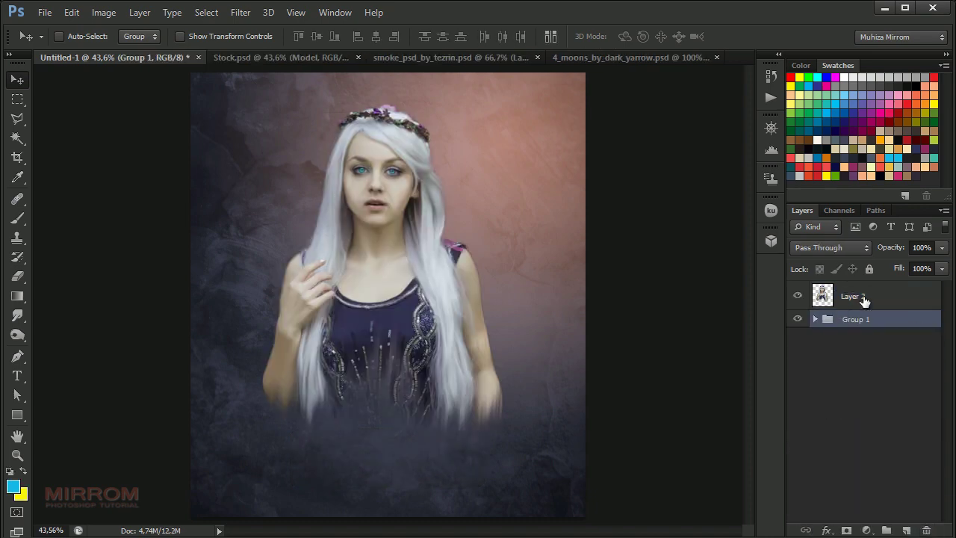
left_click(862, 301)
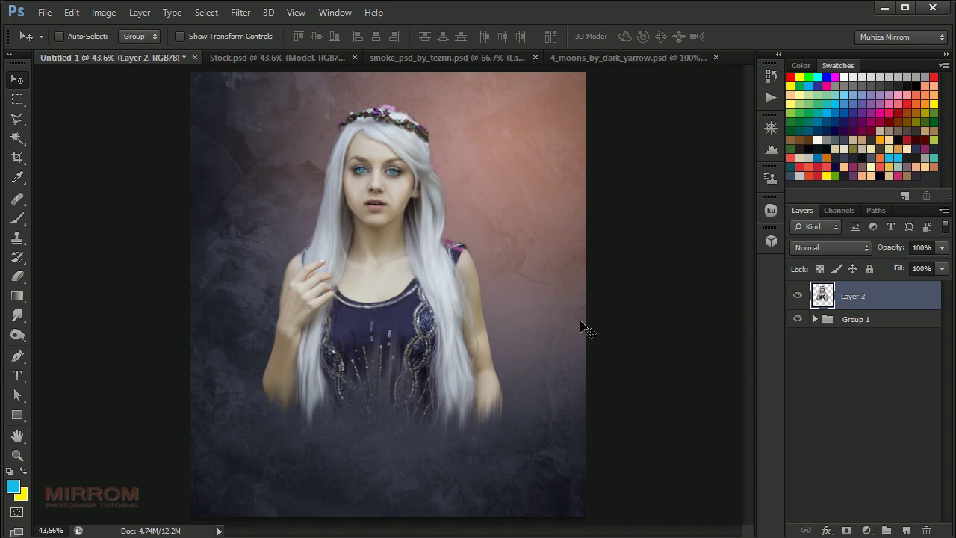
left_click(367, 363)
left_click(398, 350)
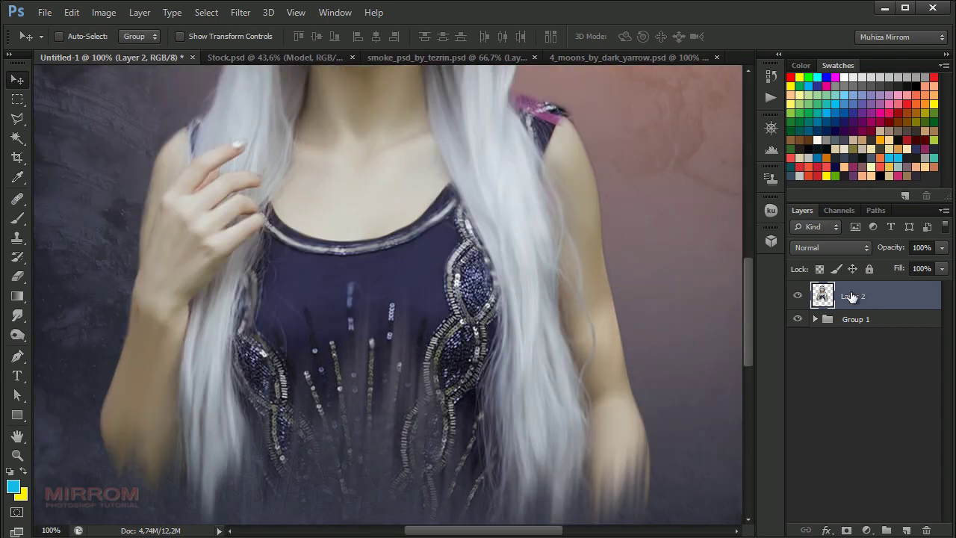
Step: Add a mask to Layer 2 and paint out the centre sequins with a size-90 brush
left_click(848, 523)
key("b")
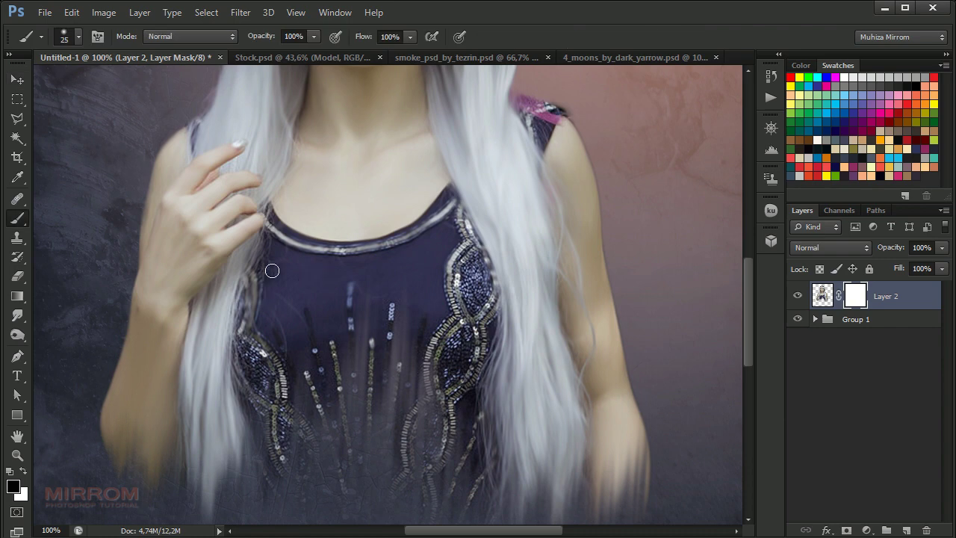
key("bracketright")
key("bracketright")
key("bracketright")
mouse_move(321, 358)
left_mouse_down()
mouse_move(283, 324)
mouse_move(336, 346)
mouse_move(336, 315)
mouse_move(348, 444)
mouse_move(284, 381)
mouse_move(419, 239)
mouse_move(334, 290)
mouse_move(359, 254)
mouse_move(283, 236)
mouse_move(269, 243)
mouse_move(249, 281)
mouse_move(240, 385)
mouse_move(282, 280)
mouse_move(271, 441)
left_mouse_up()
Step: Mask out the neckline and sequin trim on the dress's right edge at sizes 35–50
key("bracketleft")
key("bracketleft")
key("bracketleft")
key("bracketright")
key("bracketright")
key("bracketright")
scroll(445, 494, "down", 2)
mouse_move(454, 425)
left_mouse_down()
mouse_move(457, 346)
mouse_move(476, 276)
mouse_move(453, 278)
mouse_move(473, 235)
left_mouse_up()
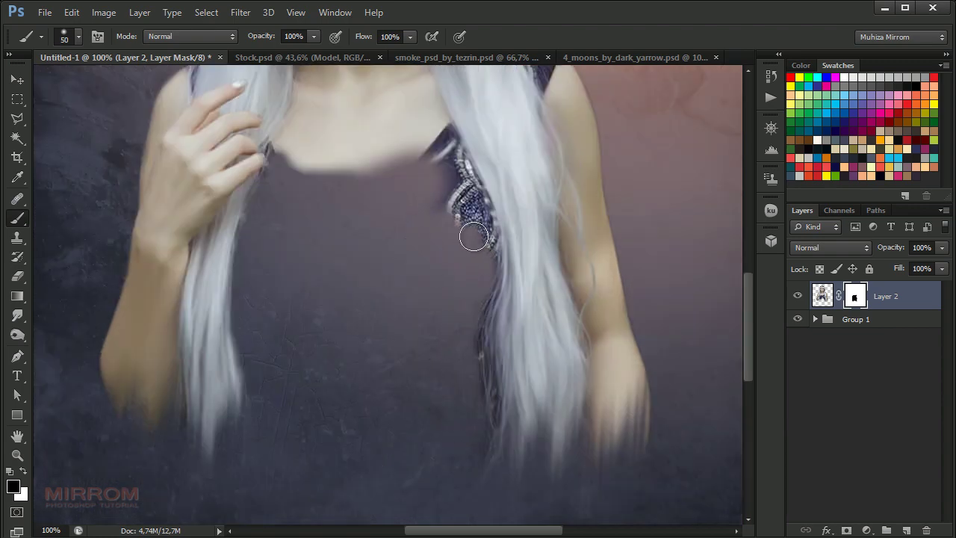
mouse_move(486, 277)
left_mouse_down()
mouse_move(444, 199)
mouse_move(473, 196)
mouse_move(444, 146)
left_mouse_up()
Step: Paint out the shoulder trim with a size-30 brush and fit the image to the window
key("bracketleft")
key("bracketleft")
key("bracketleft")
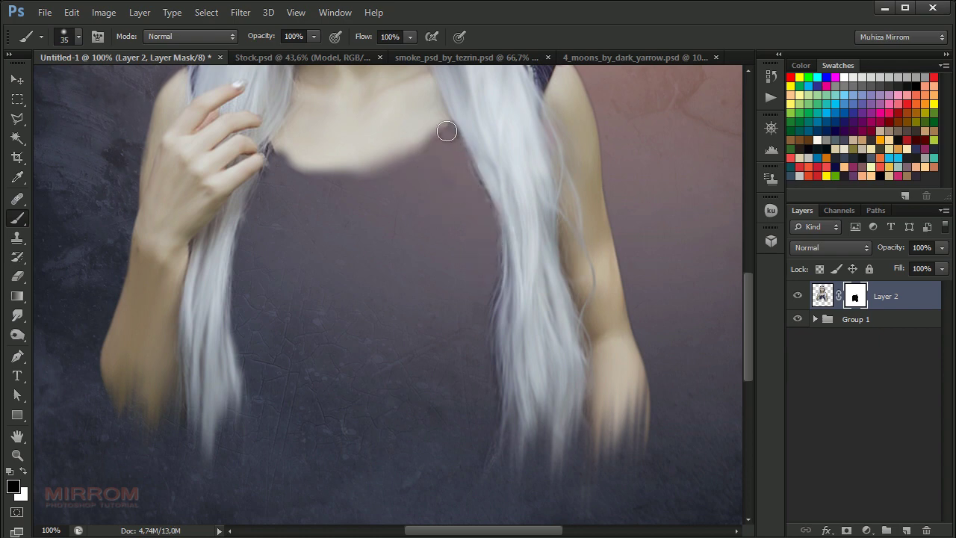
scroll(454, 237, "up", 3)
key("bracketleft")
scroll(454, 237, "up", 4)
mouse_move(561, 249)
left_mouse_down()
mouse_move(530, 247)
mouse_move(552, 250)
mouse_move(532, 265)
mouse_move(542, 297)
left_mouse_up()
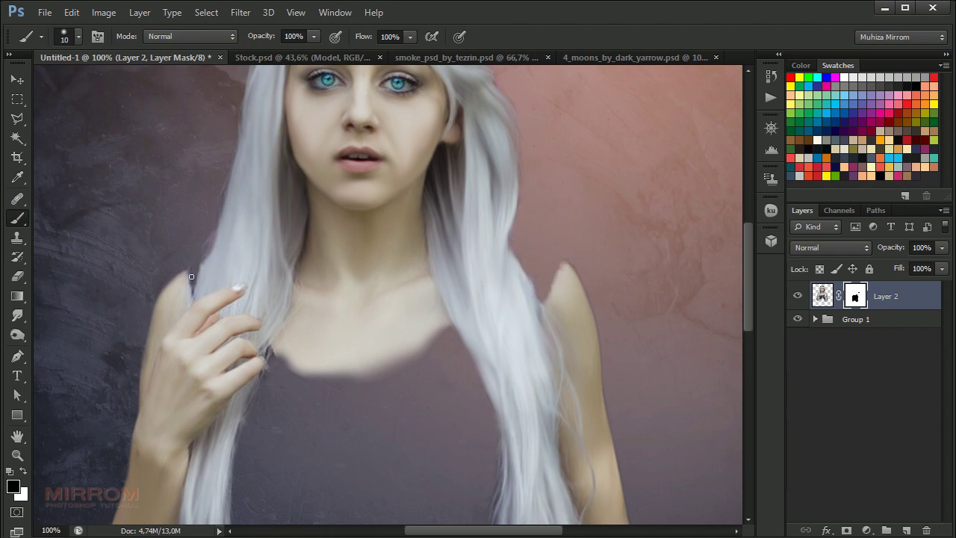
scroll(298, 290, "down", 2)
scroll(271, 240, "down", 2)
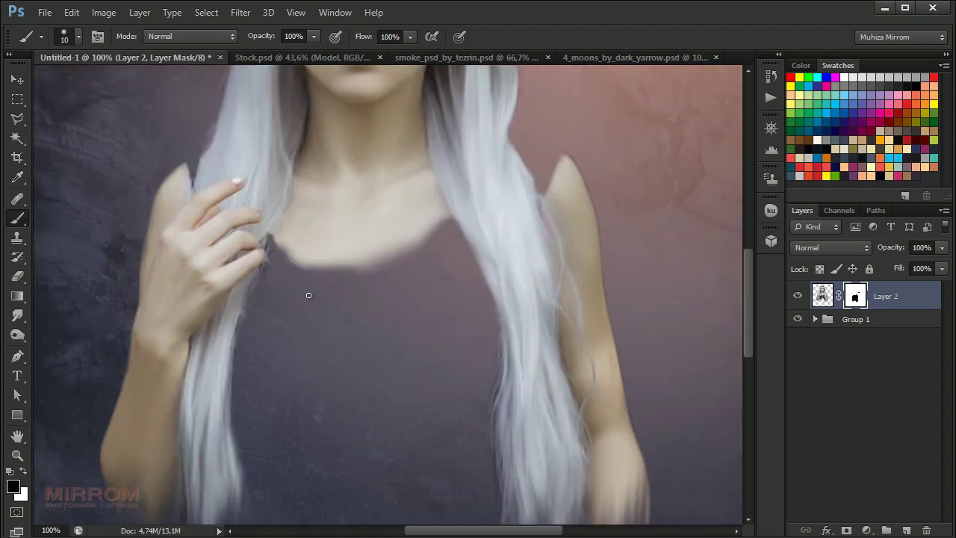
key("ctrl+0")
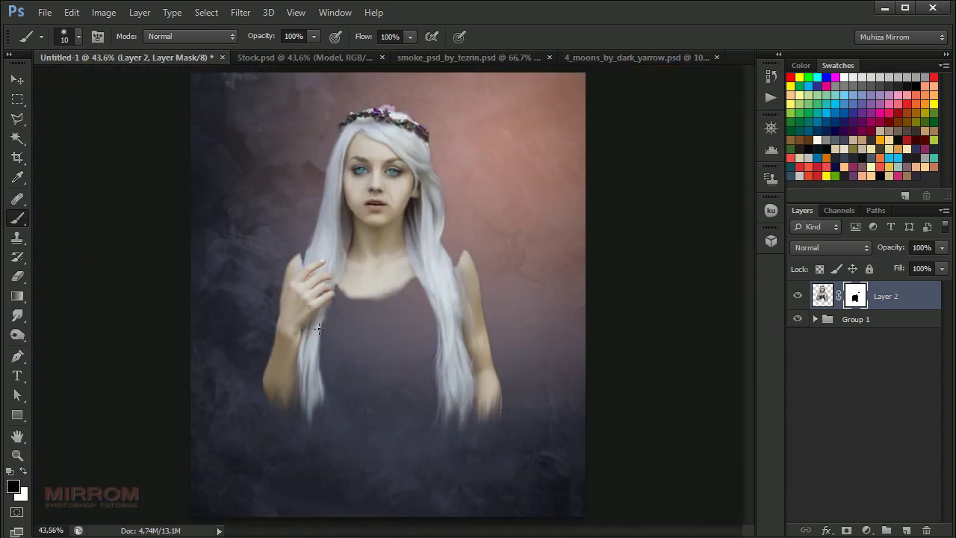
Step: Place the winter forest image into the composition and lower its opacity to 52%
key("v")
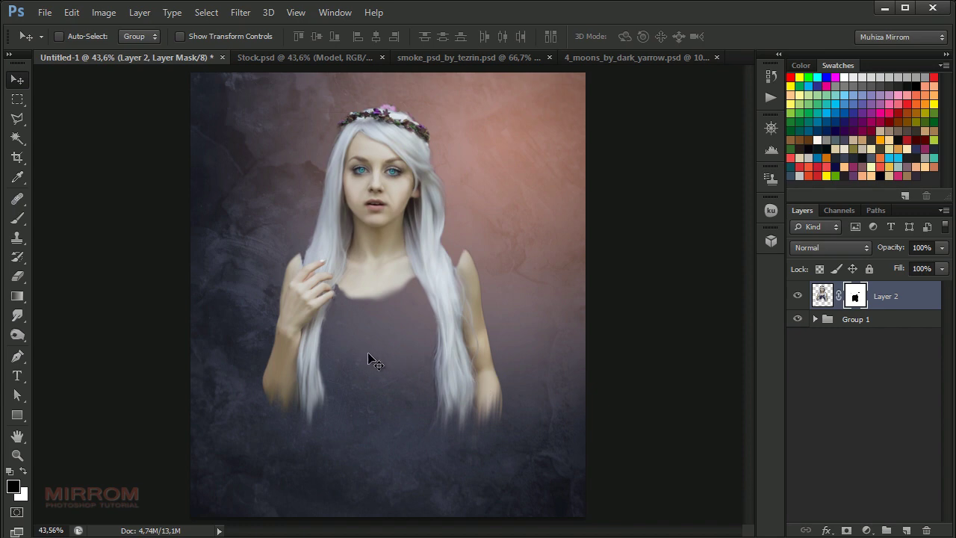
left_click(45, 12)
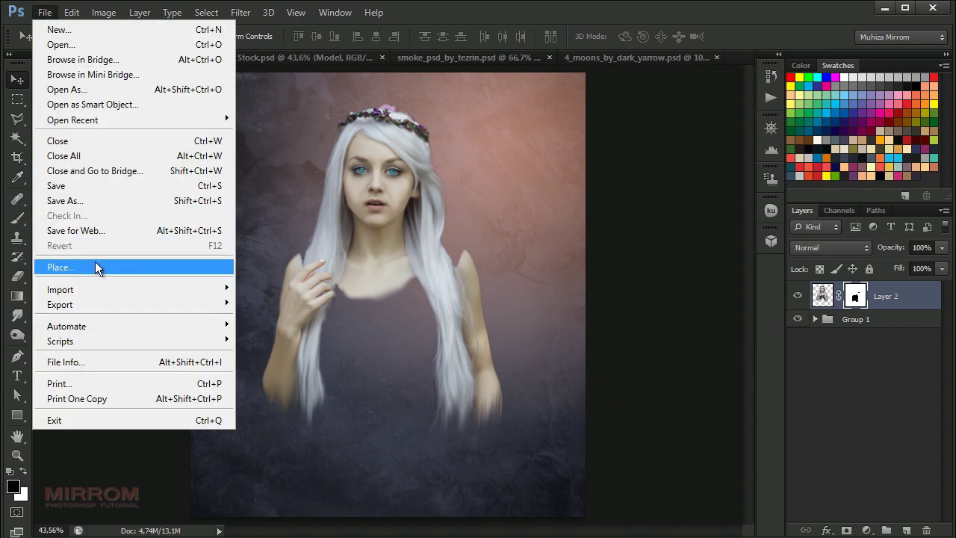
left_click(95, 263)
key("Return")
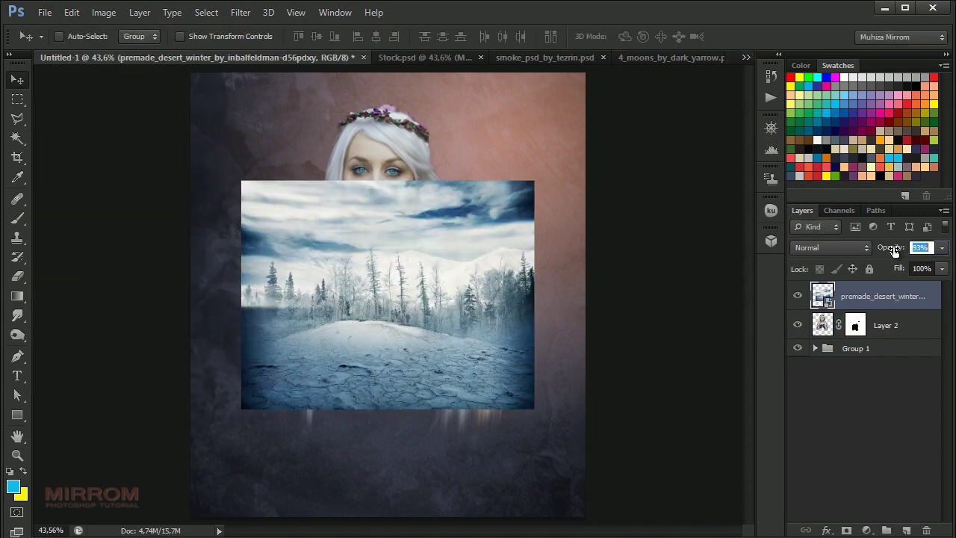
left_click_drag(899, 251, 862, 252)
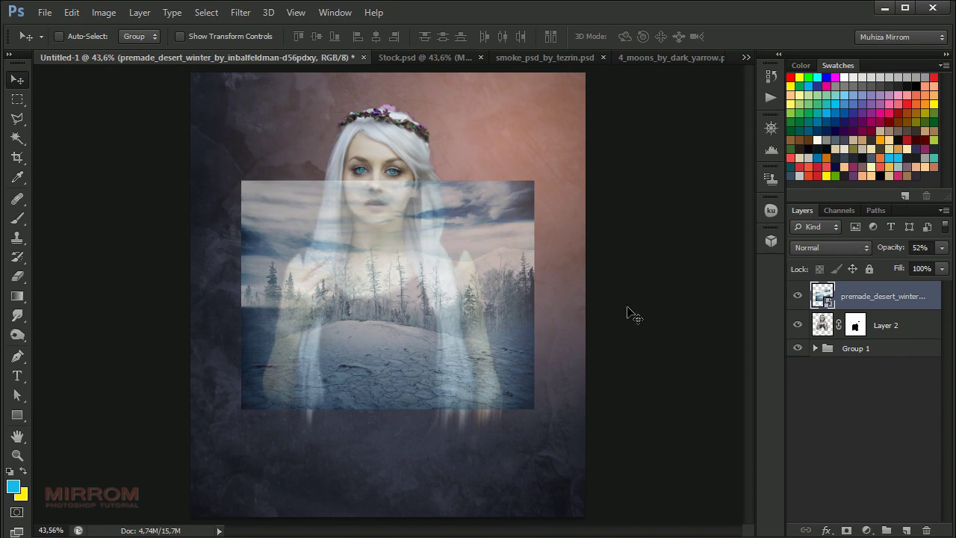
Step: Scale the winter image to about 126%, reposition it, and raise its opacity again
key("ctrl+t")
left_click_drag(534, 181, 558, 166)
left_click_drag(536, 219, 485, 273)
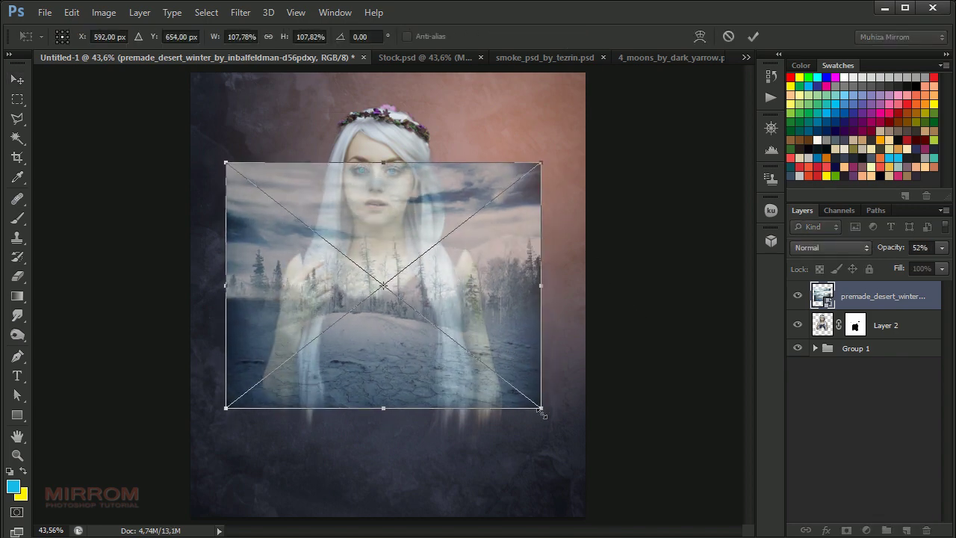
left_click_drag(541, 408, 594, 449)
mouse_move(560, 356)
left_mouse_down()
mouse_move(551, 345)
mouse_move(531, 350)
left_mouse_up()
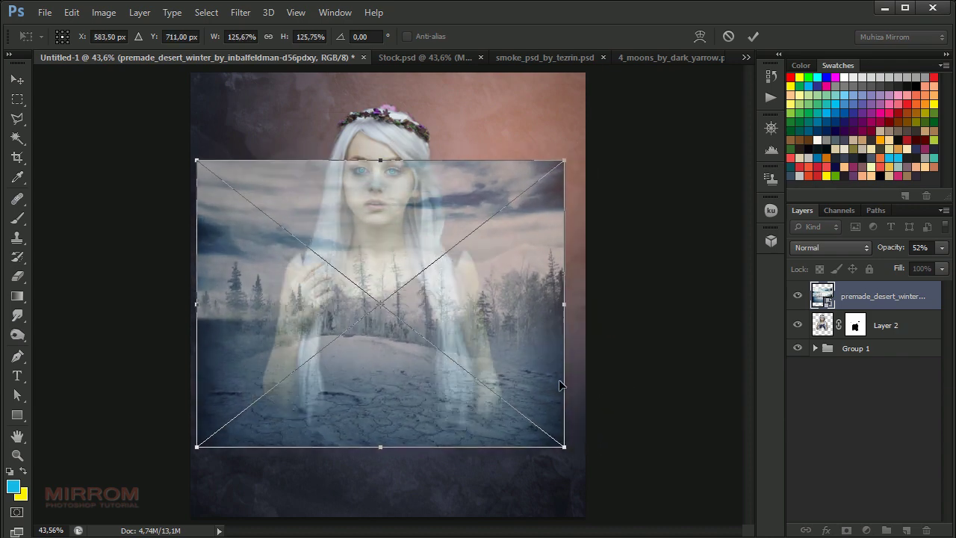
left_click(753, 36)
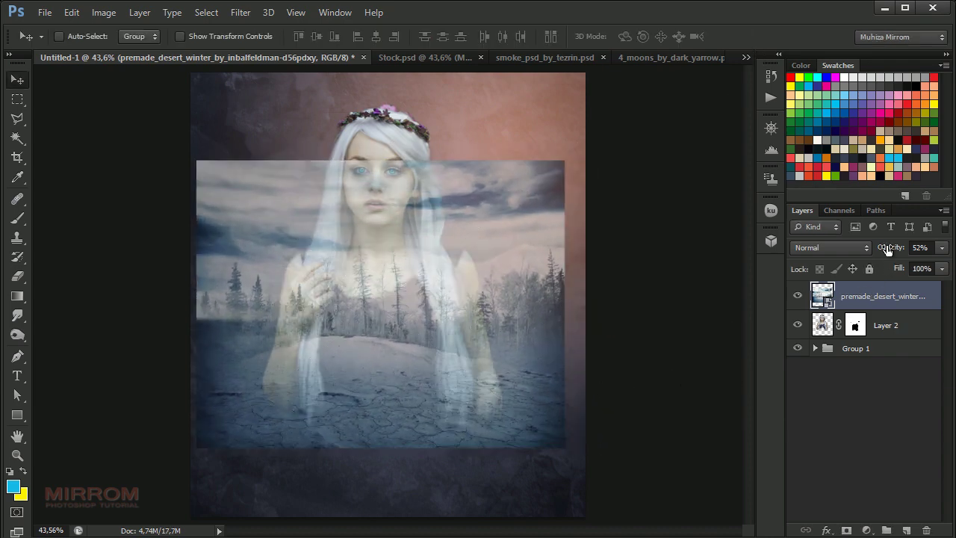
mouse_move(887, 249)
left_mouse_down()
mouse_move(909, 270)
mouse_move(952, 275)
left_mouse_up()
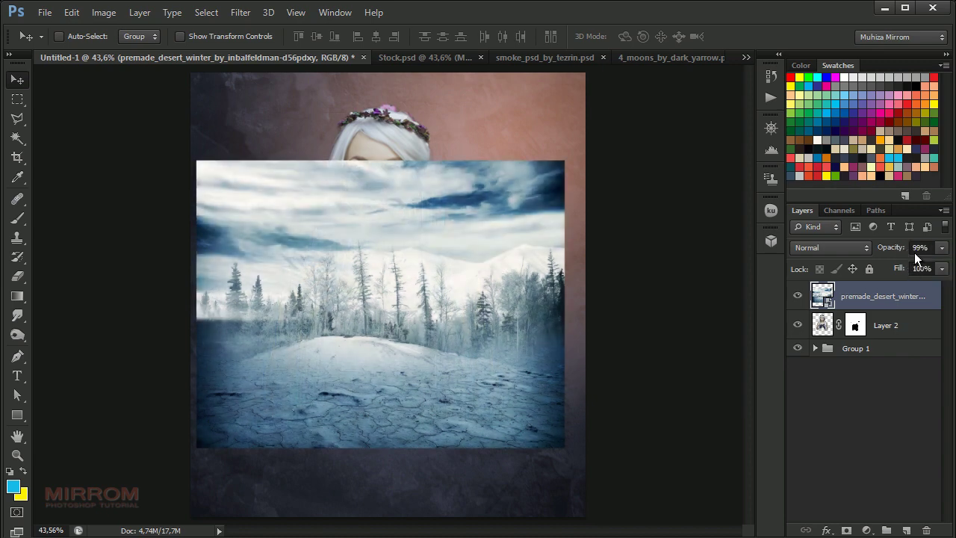
Step: Set the winter layer to Multiply blend mode at 70% opacity
left_click(830, 247)
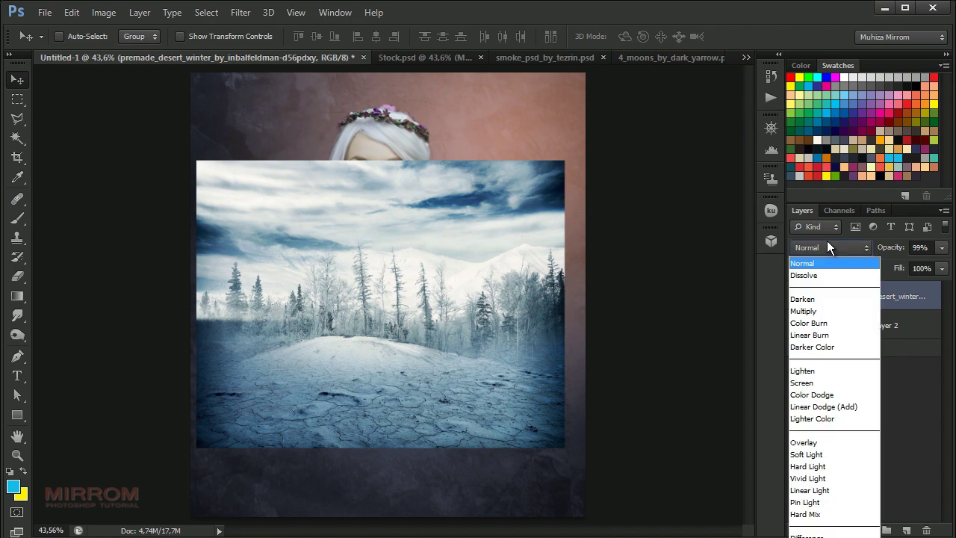
left_click(818, 310)
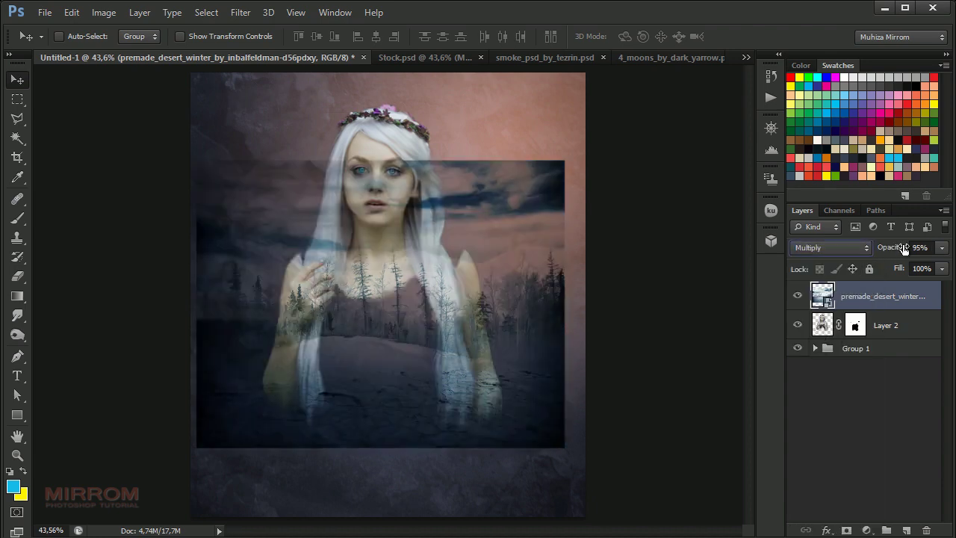
left_click_drag(894, 247, 897, 249)
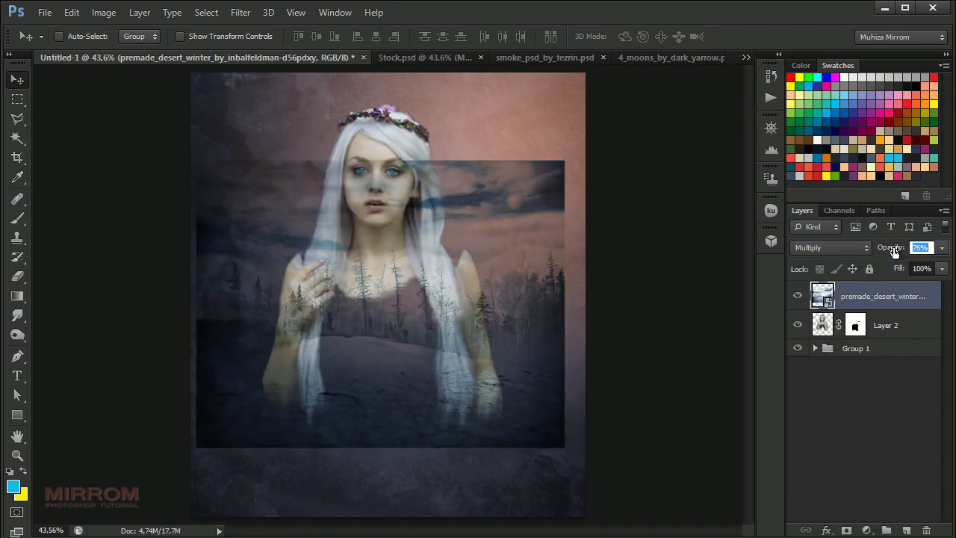
left_click_drag(891, 252, 888, 252)
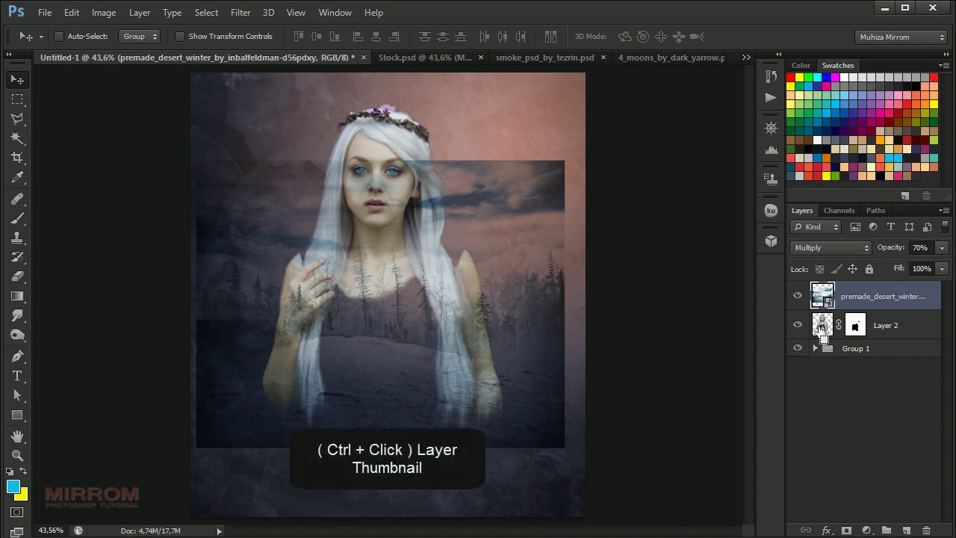
Step: Mask the winter layer to the woman's silhouette and gradient-fade it off her face and shoulder
left_click(822, 326, "ctrl")
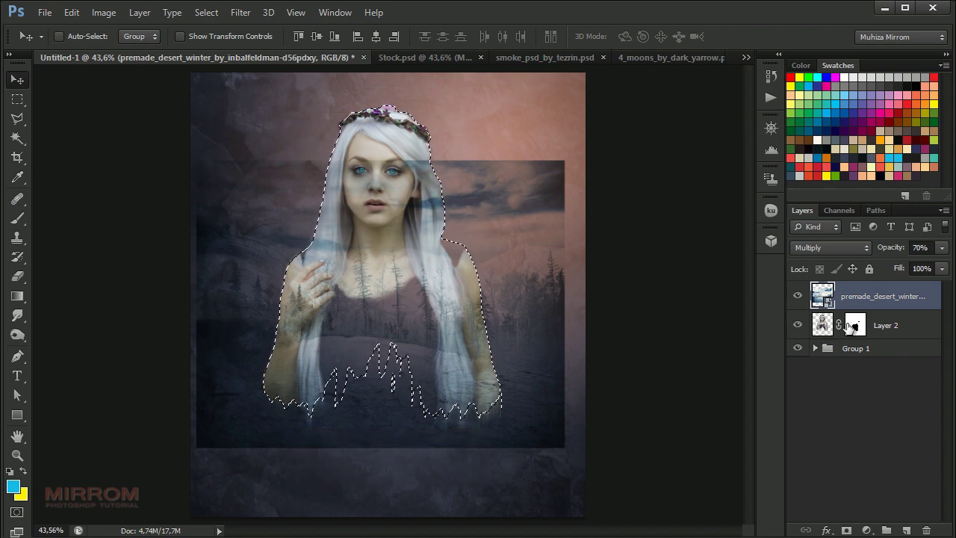
left_click(846, 530)
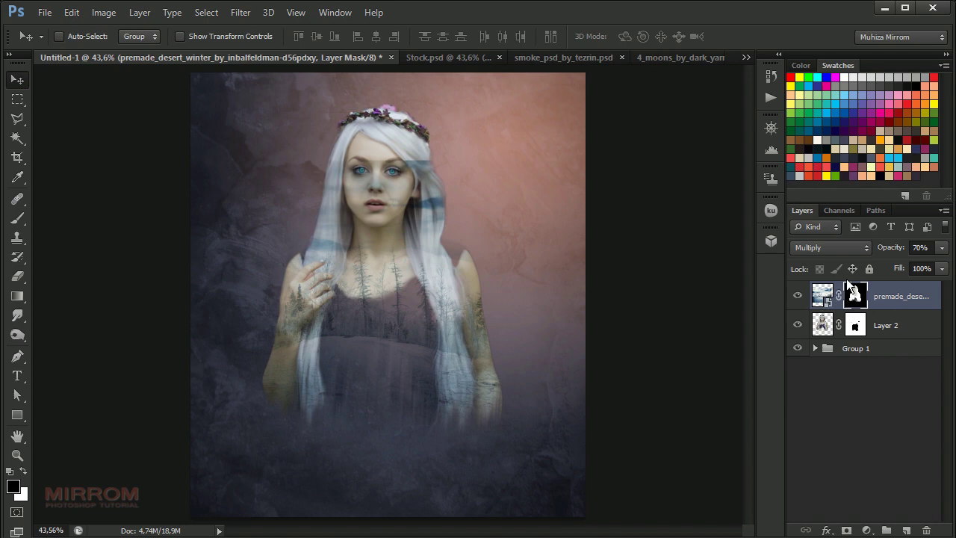
key("b")
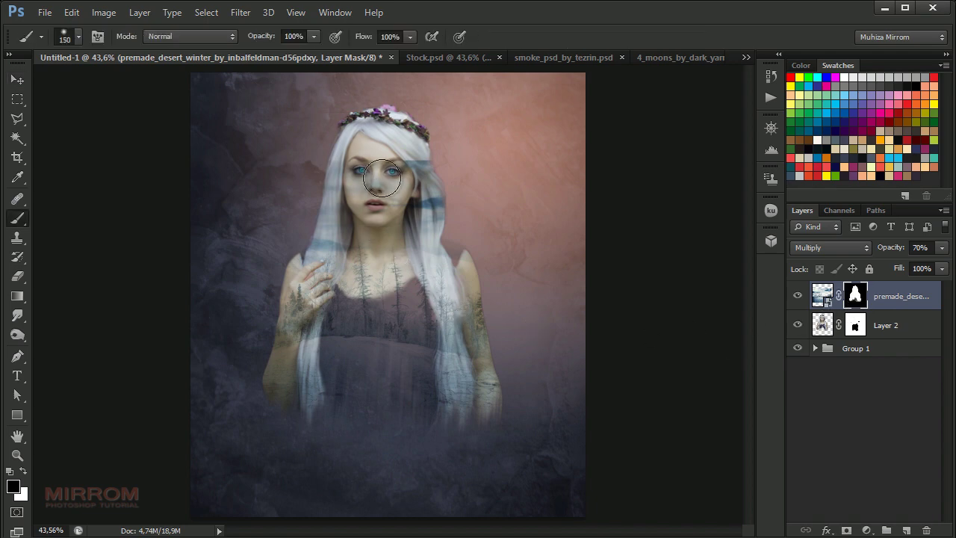
left_click(18, 296)
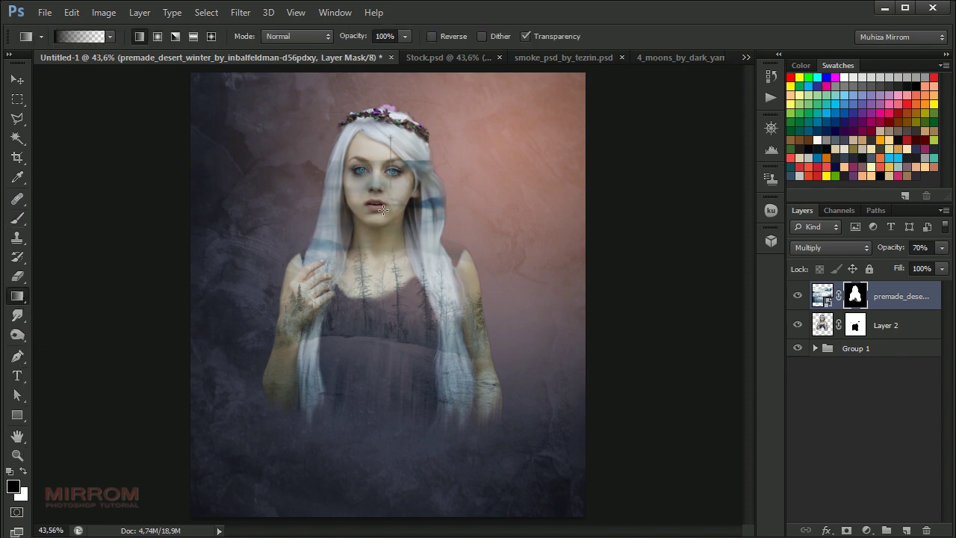
left_click_drag(382, 209, 376, 312)
left_click_drag(352, 209, 369, 267)
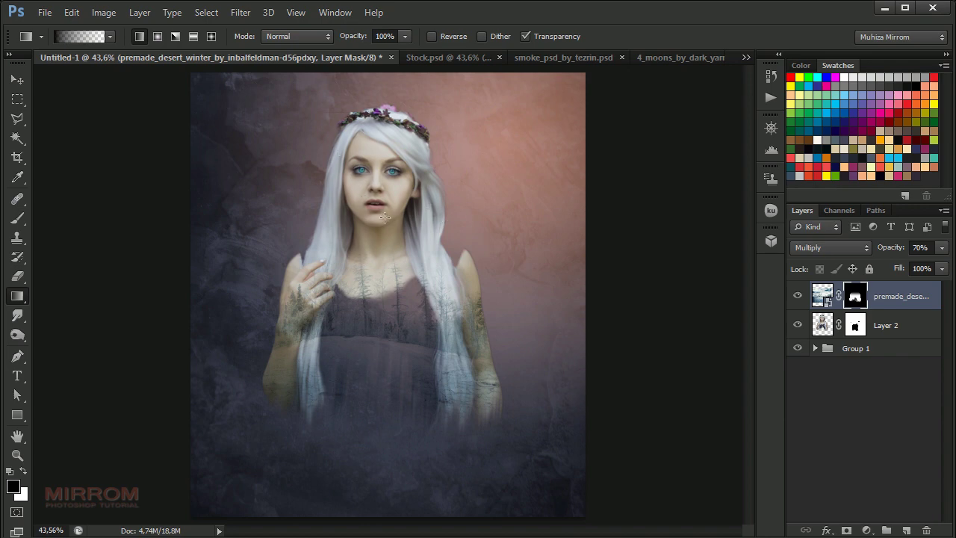
Step: Zoom in on her chest and paint the tree texture off her wrist and hand
key("v")
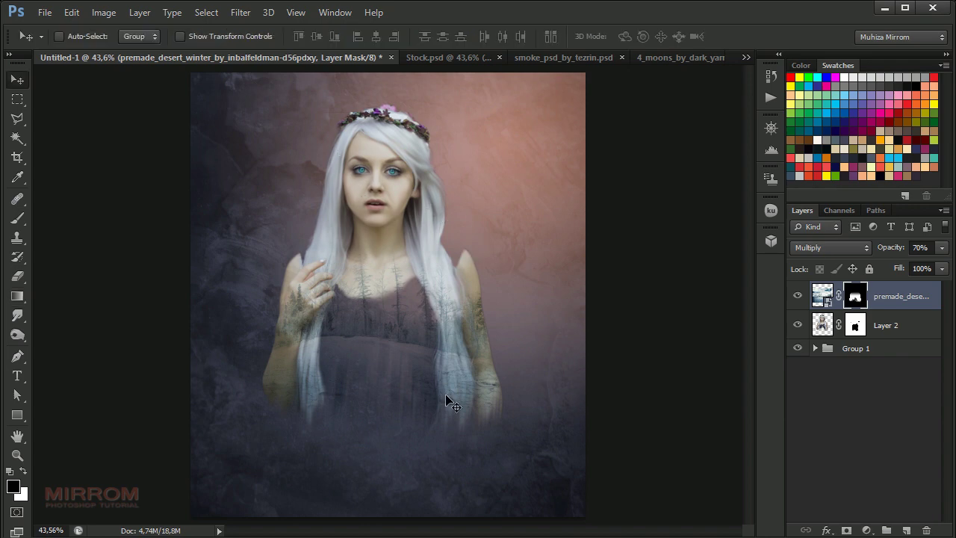
left_click(337, 313, "ctrl")
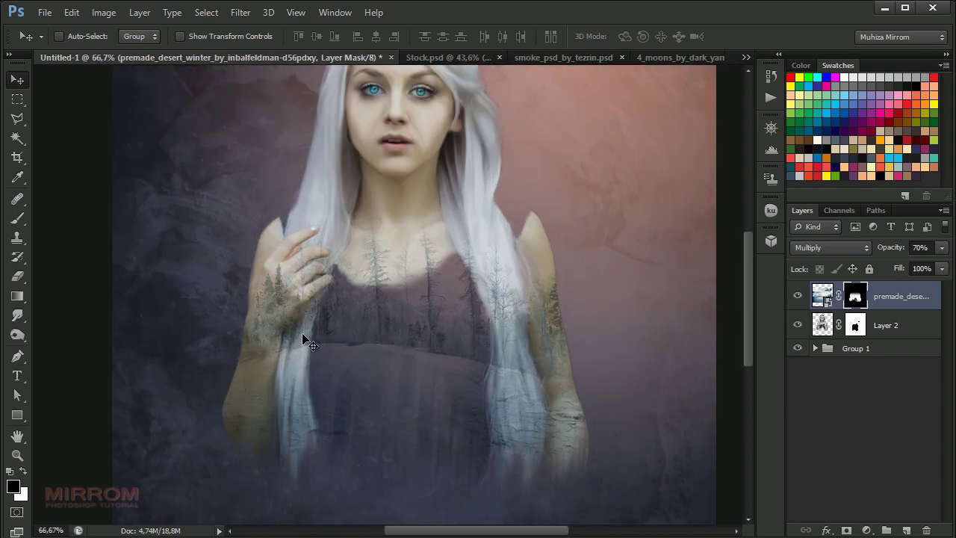
key("b")
mouse_move(267, 331)
left_mouse_down()
mouse_move(254, 284)
mouse_move(282, 430)
mouse_move(315, 245)
mouse_move(266, 351)
left_mouse_up()
Step: Paint the tree texture off her upper arm, then restore the shoulder edge with white
key("bracketleft")
key("bracketleft")
key("bracketleft")
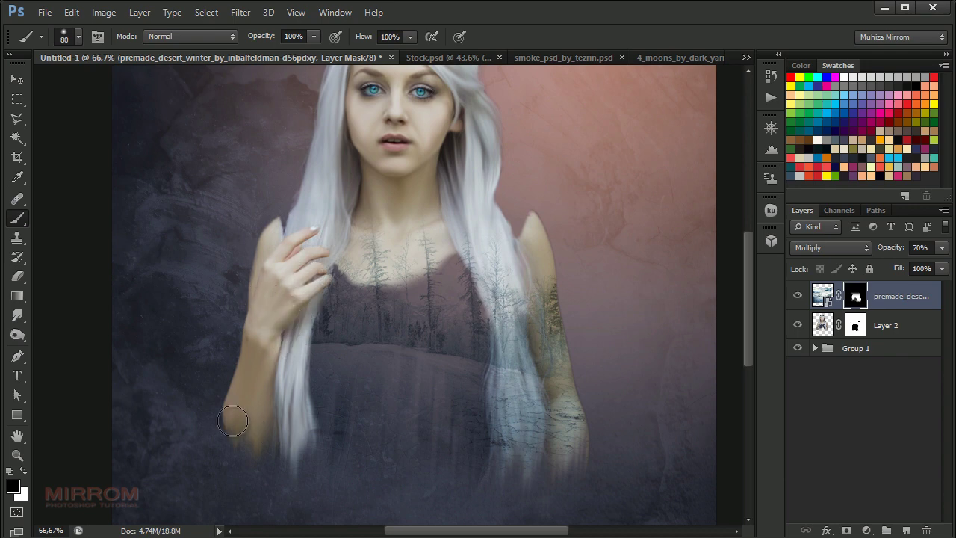
mouse_move(529, 252)
left_mouse_down()
mouse_move(538, 346)
mouse_move(518, 483)
mouse_move(515, 320)
mouse_move(500, 256)
mouse_move(471, 250)
mouse_move(505, 320)
mouse_move(512, 376)
mouse_move(585, 471)
left_mouse_up()
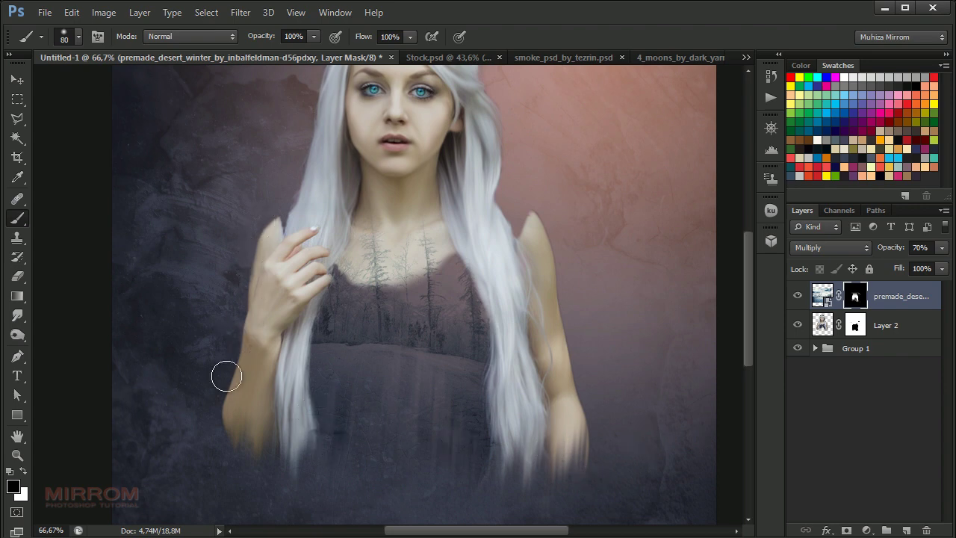
left_click(24, 470)
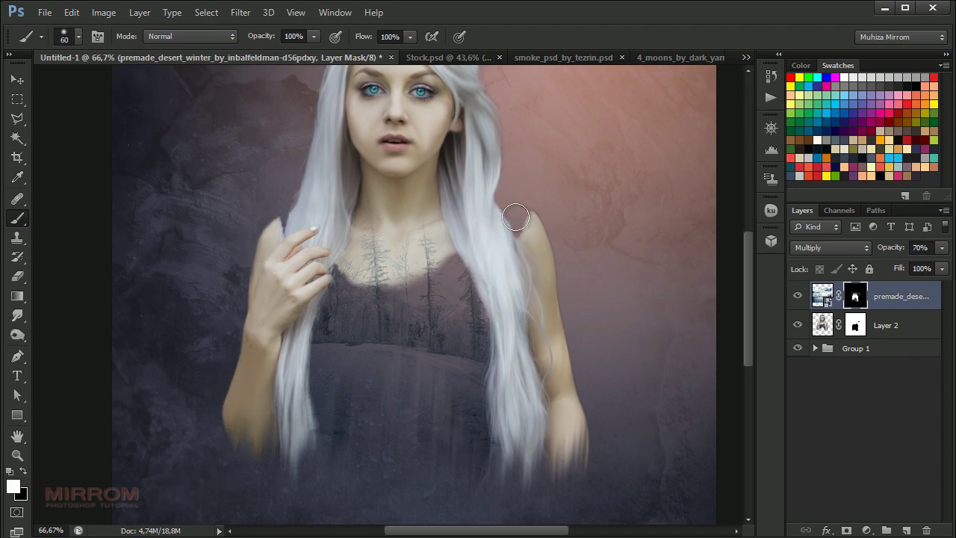
key("bracketleft")
key("bracketleft")
key("bracketleft")
left_click_drag(515, 231, 512, 207)
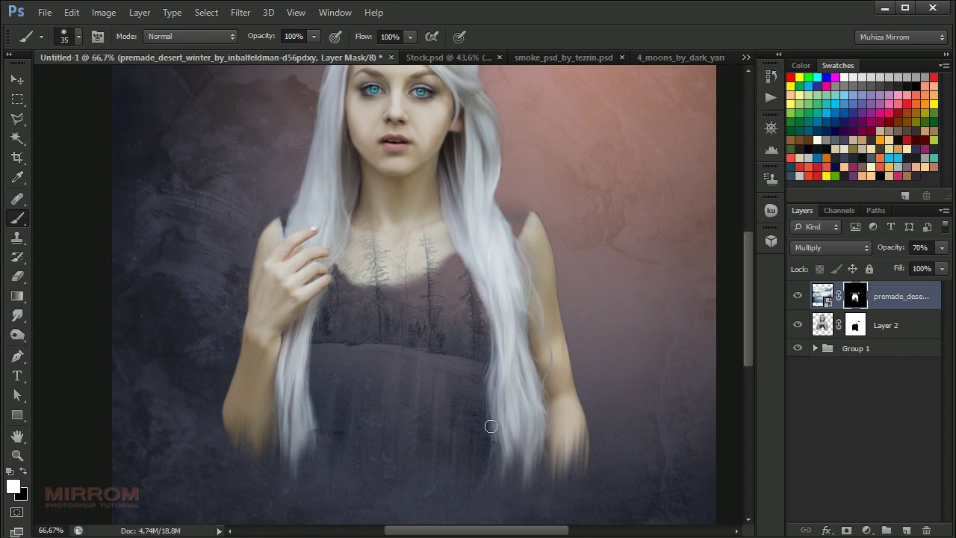
key("v")
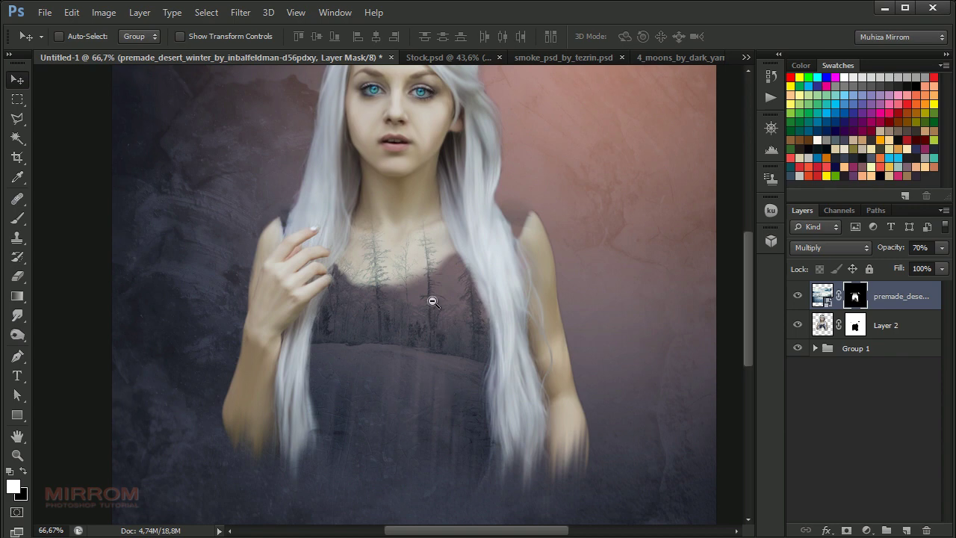
left_click(433, 301, "alt")
Step: Duplicate the winter forest layer, move the copy below Layer 2, and delete its mask
left_click(912, 298)
key("ctrl+j")
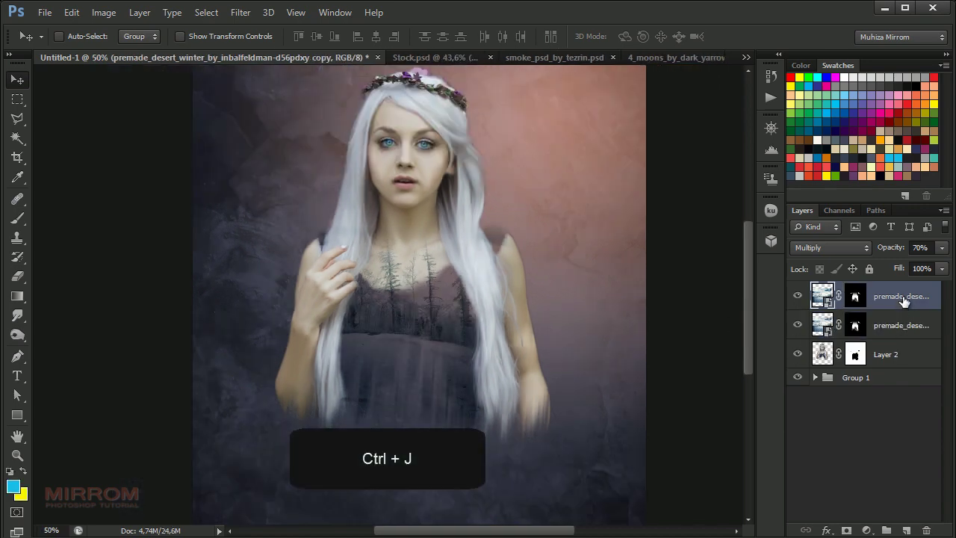
left_click_drag(903, 300, 890, 366)
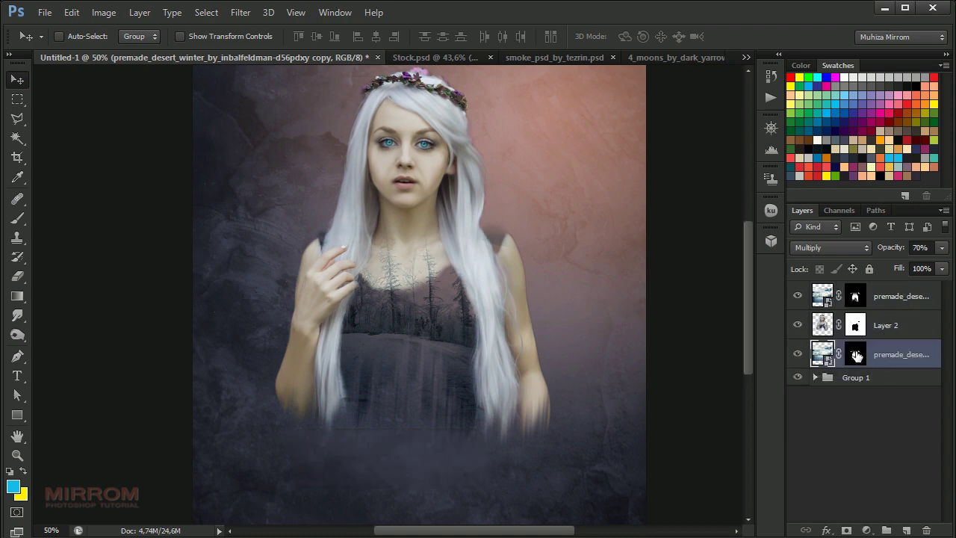
right_click(855, 355)
left_click(835, 382)
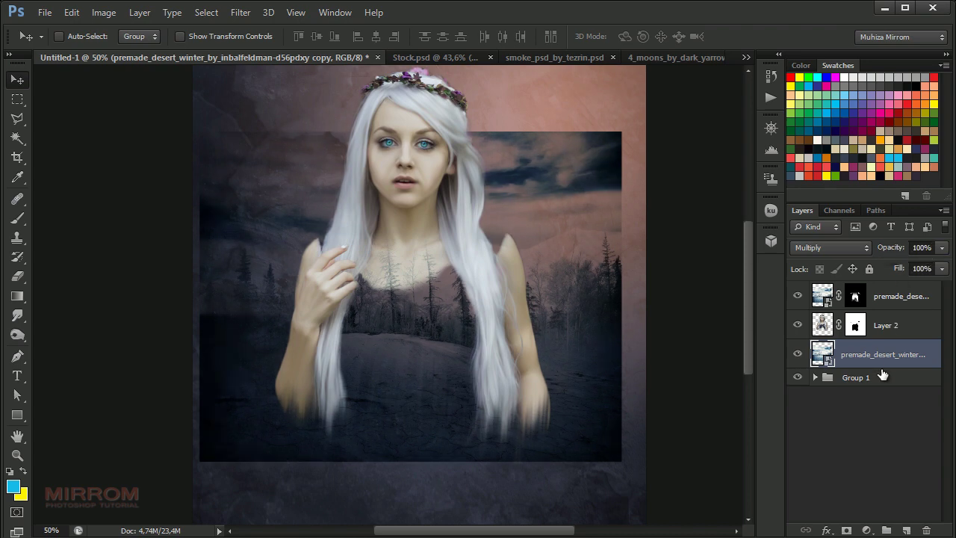
Step: Give the copy a new mask and paint out the forest over the woman's chest
left_click(847, 531)
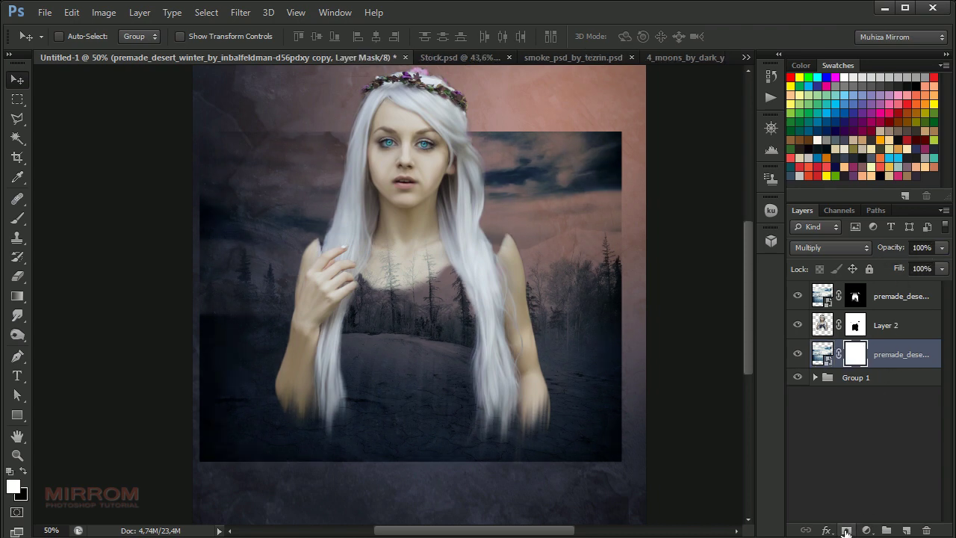
key("b")
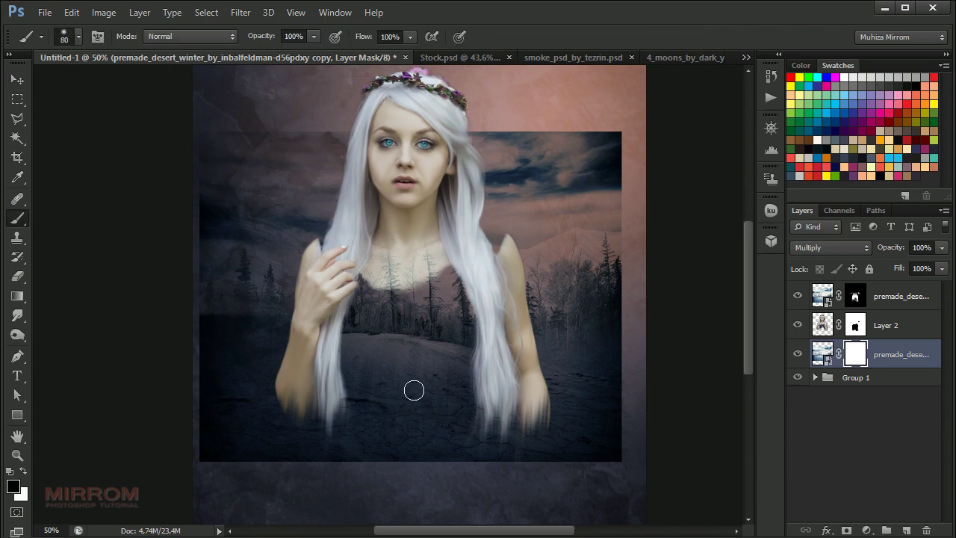
key("bracketright")
key("bracketright")
key("bracketright")
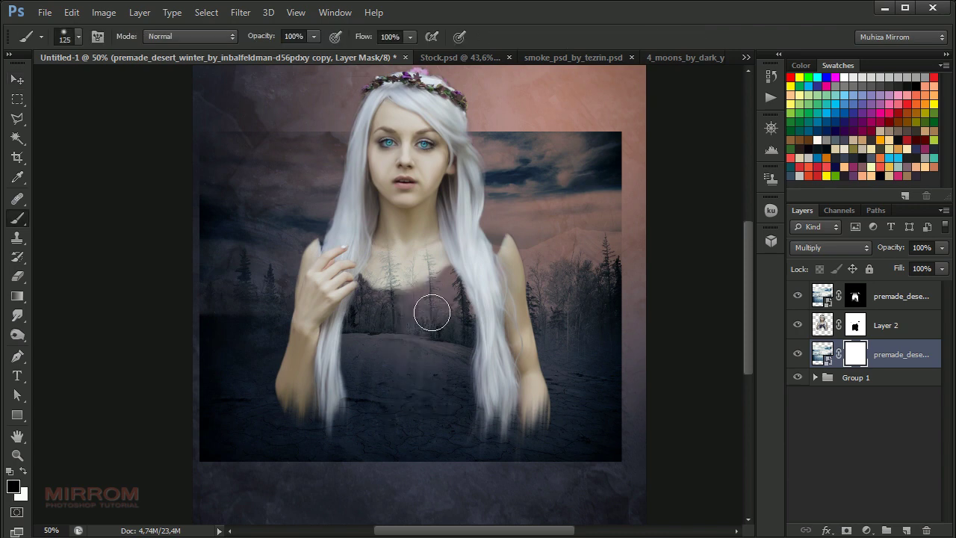
mouse_move(432, 312)
left_mouse_down()
mouse_move(456, 329)
mouse_move(387, 333)
mouse_move(374, 288)
left_mouse_up()
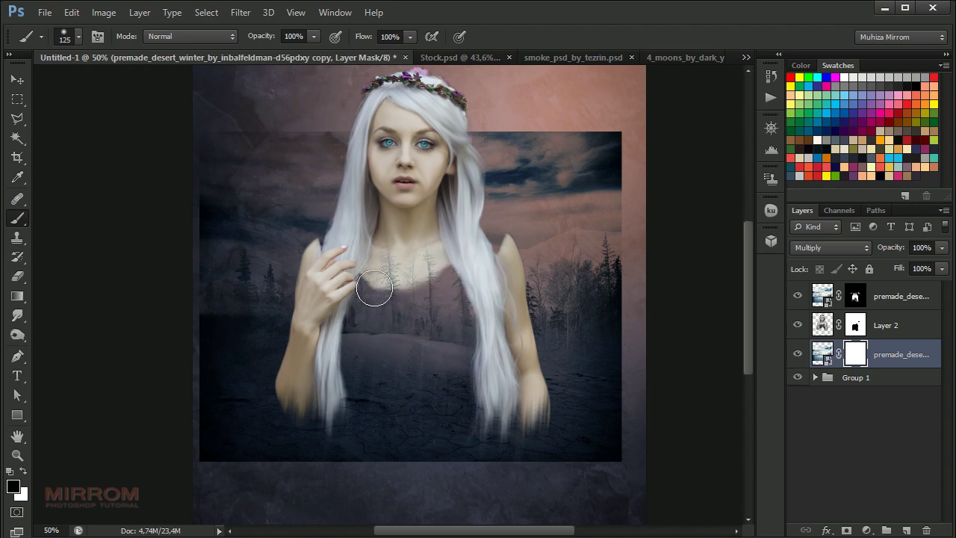
mouse_move(359, 326)
left_mouse_down()
mouse_move(428, 371)
mouse_move(458, 327)
mouse_move(369, 365)
mouse_move(455, 296)
mouse_move(454, 321)
left_mouse_up()
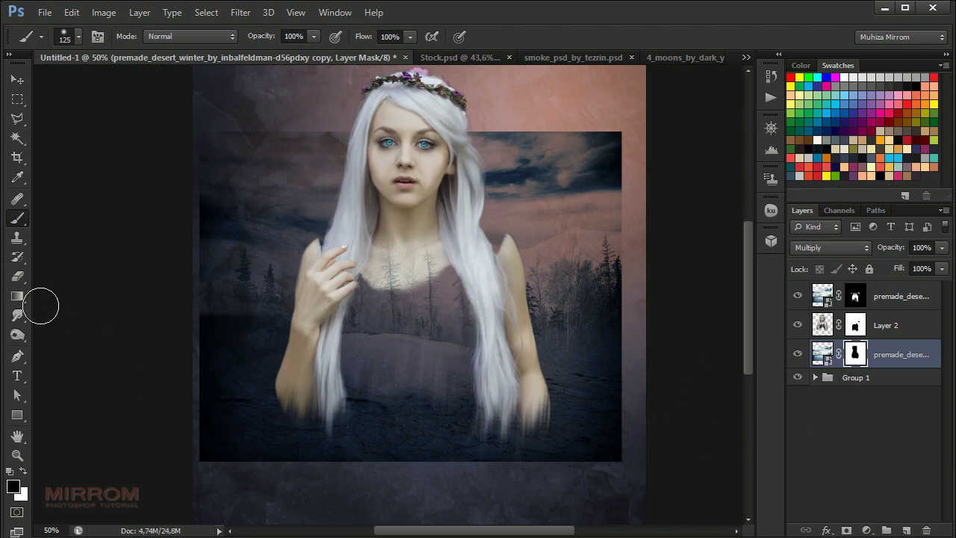
Step: Gradient-fade the forest copy's left, right, bottom and top edges on its mask
left_click(18, 297)
left_click_drag(167, 324, 266, 341)
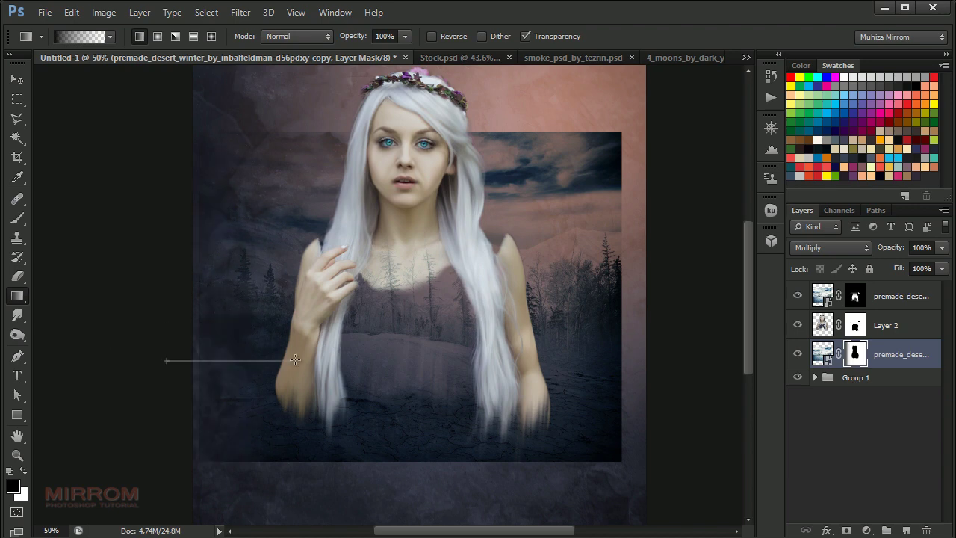
left_click_drag(166, 361, 295, 360)
left_click_drag(680, 384, 549, 384)
left_click_drag(647, 335, 539, 336)
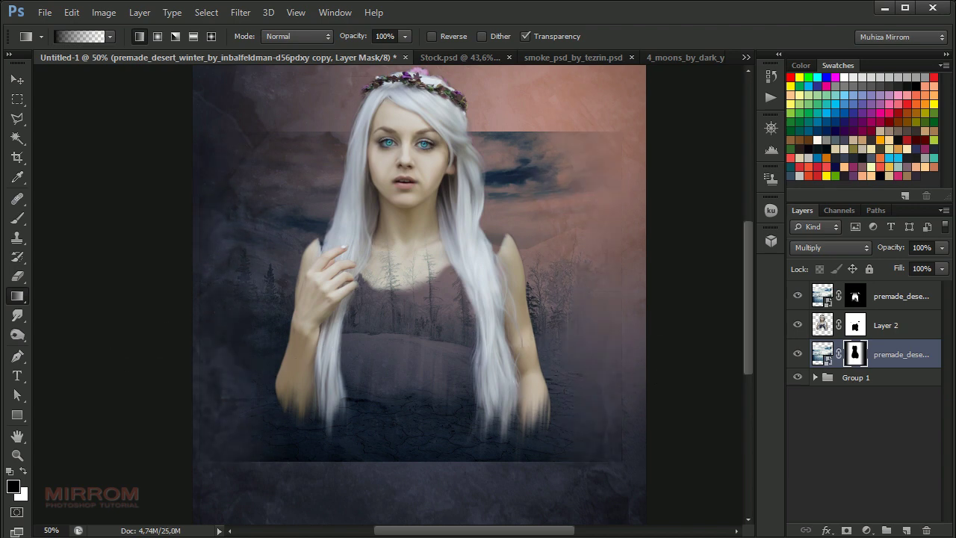
left_click_drag(455, 492, 444, 406)
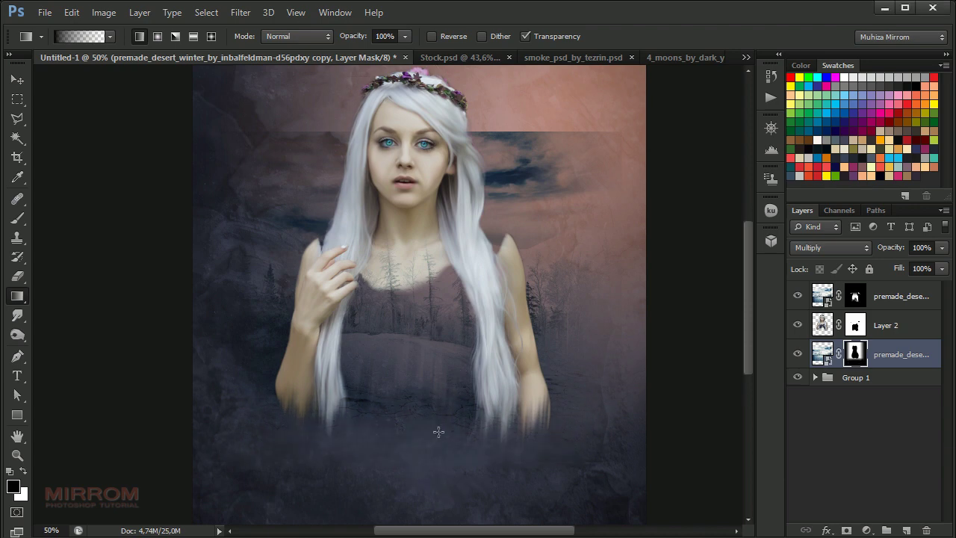
left_click_drag(454, 515, 452, 326)
left_click_drag(500, 186, 486, 273)
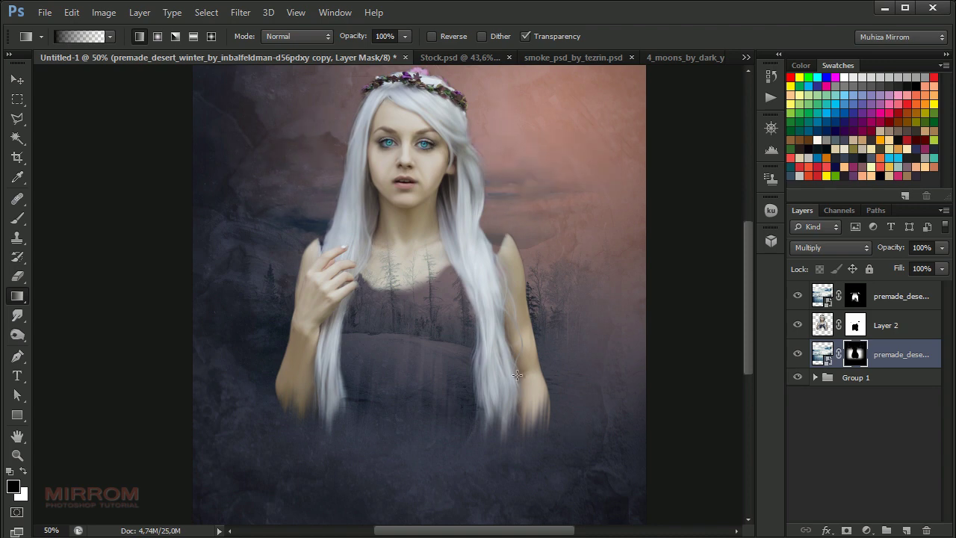
key("v")
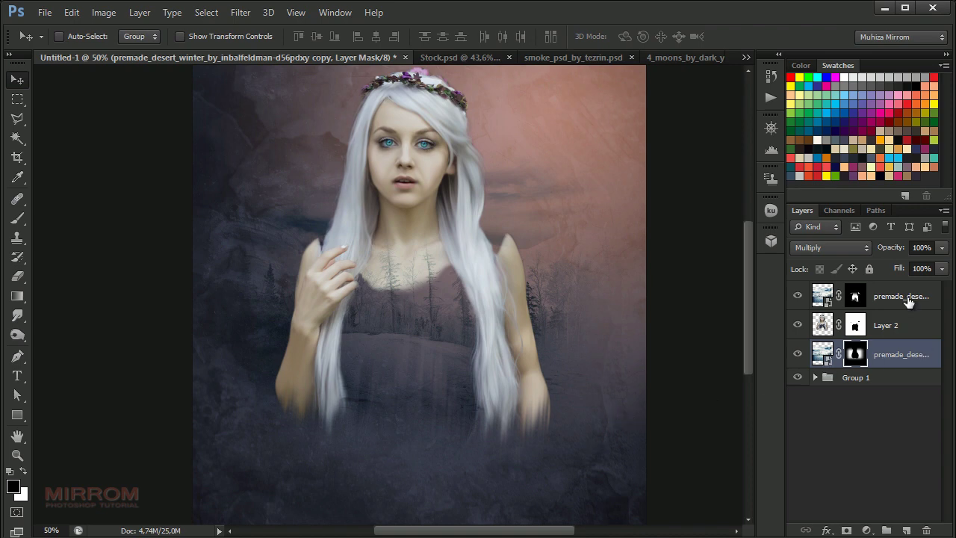
left_click(907, 299)
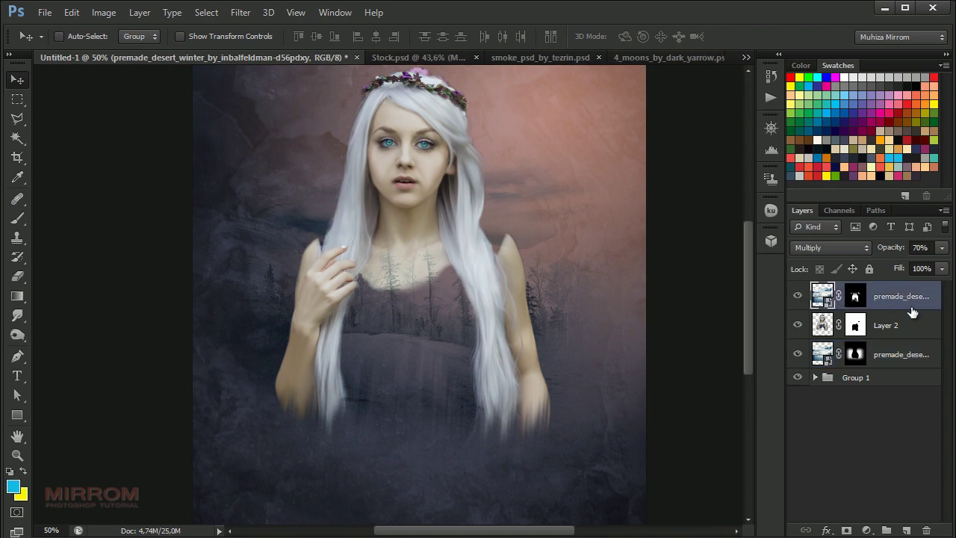
Step: Add clipped Black & White adjustments to both the upper and lower winter forest layers
left_click(867, 530)
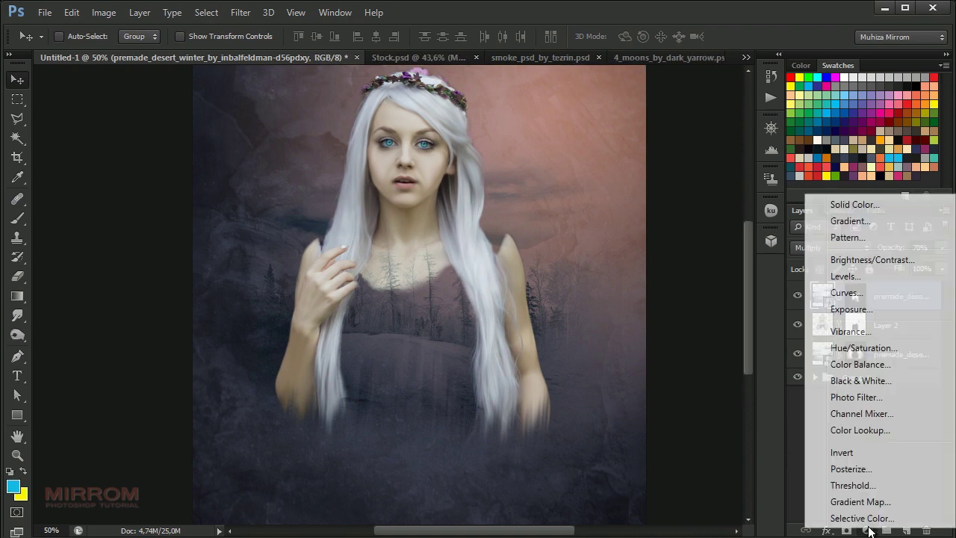
left_click(863, 381)
left_click(571, 333)
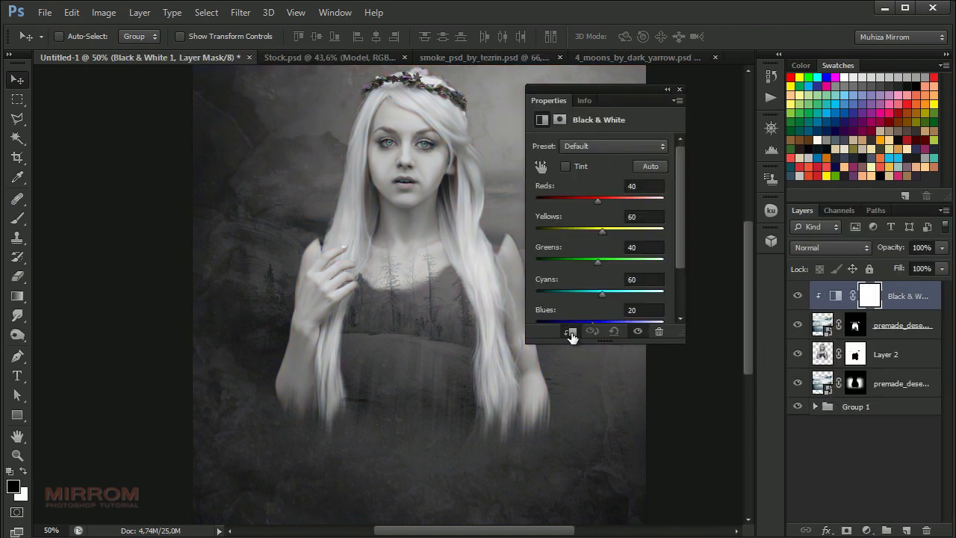
left_click(679, 90)
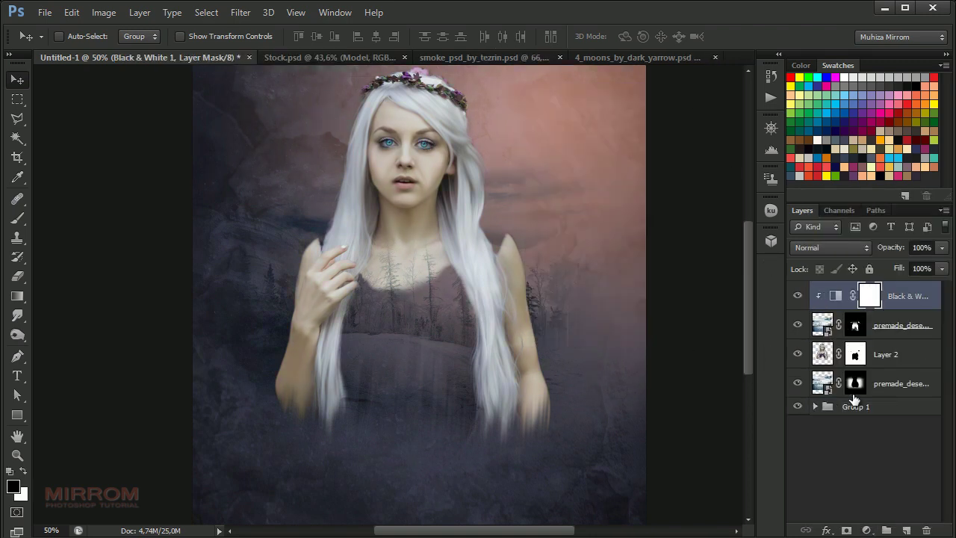
left_click(874, 390)
left_click(866, 530)
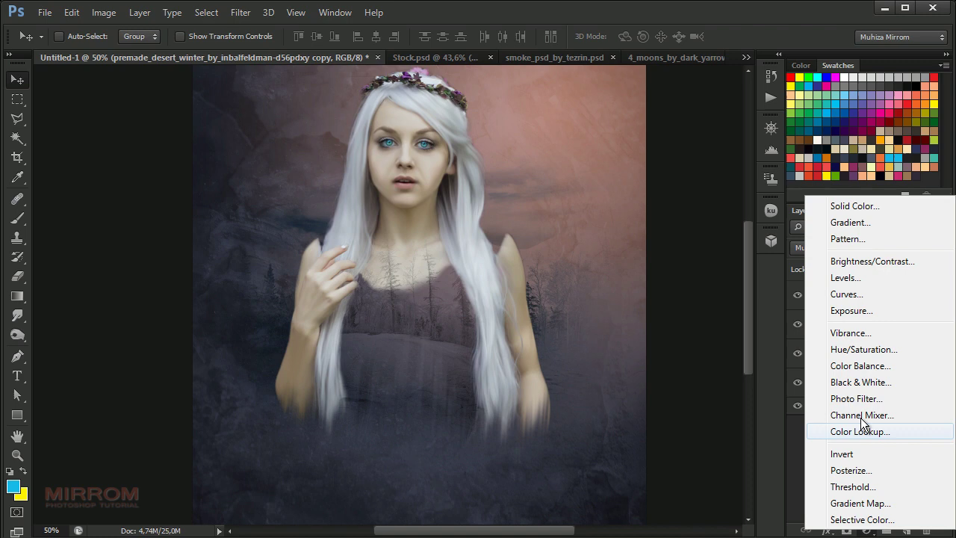
left_click(866, 380)
left_click(574, 331)
left_click(677, 100)
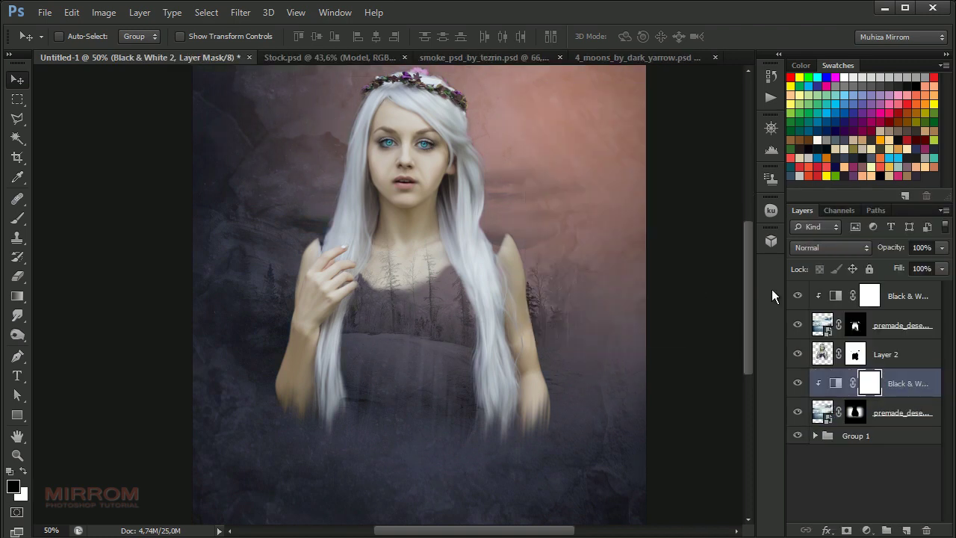
Step: Save as Untitled-1.psd and shift the five model and forest layers slightly lower
left_click(893, 295)
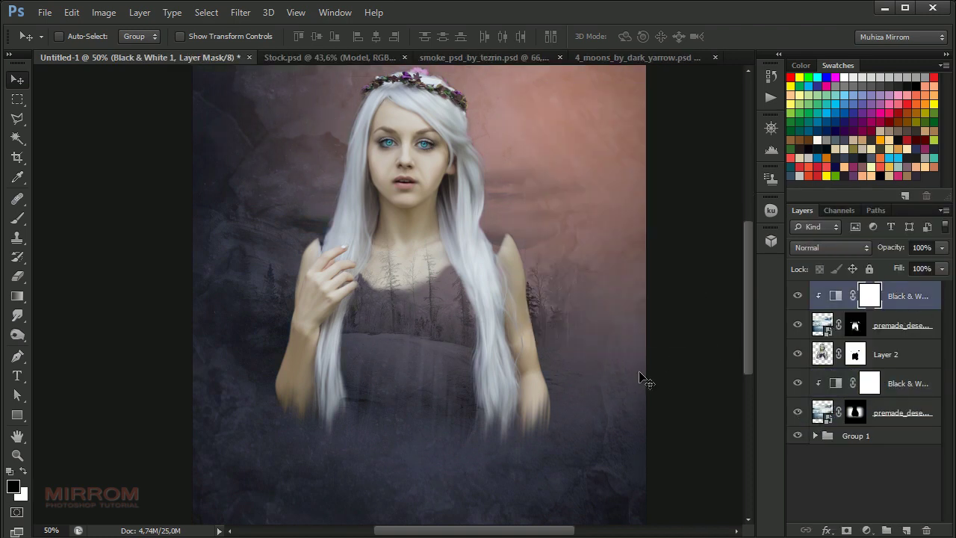
key("ctrl+0")
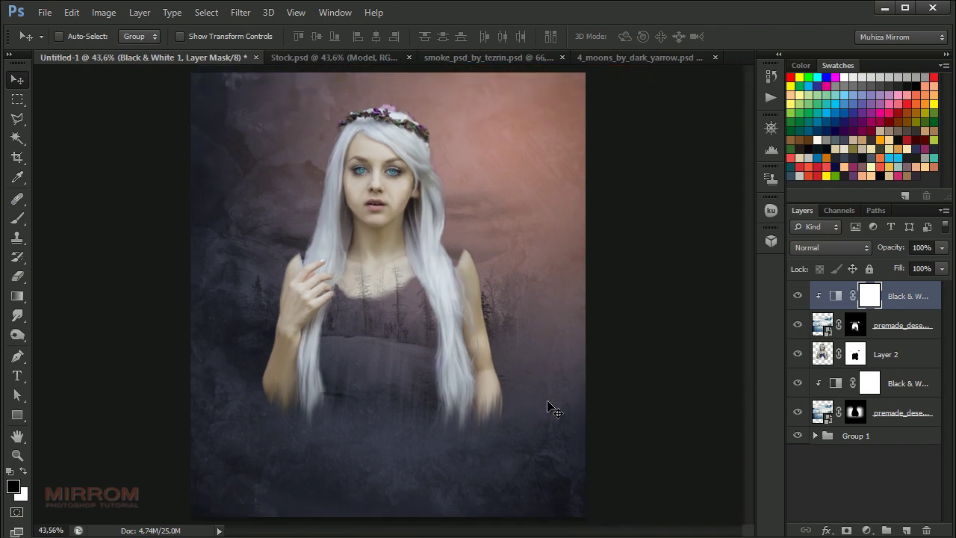
key("ctrl+s")
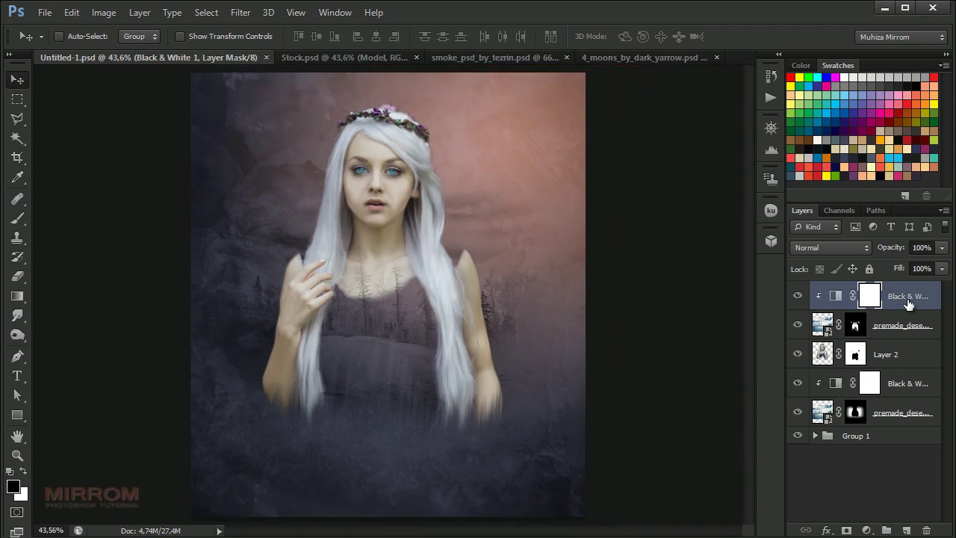
left_click(889, 410, "shift")
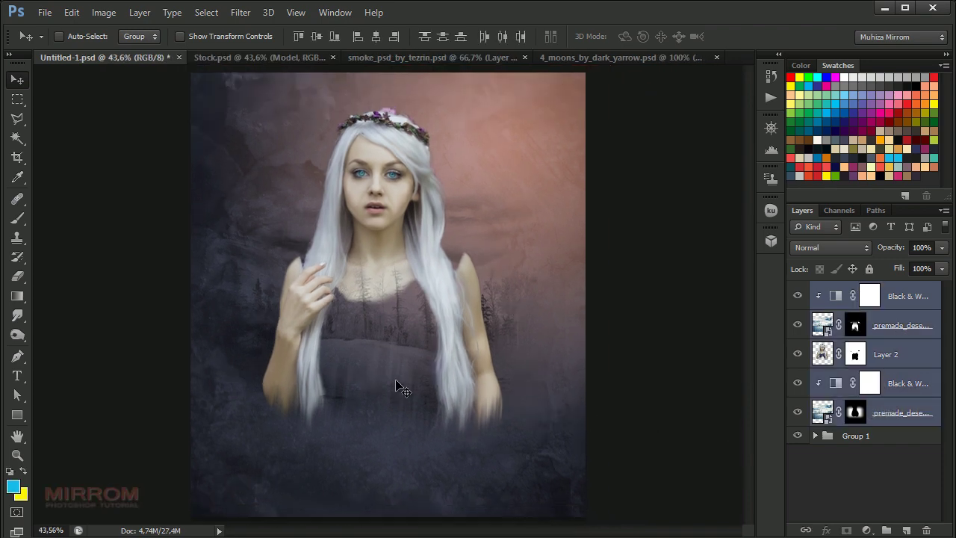
left_click_drag(395, 375, 397, 411)
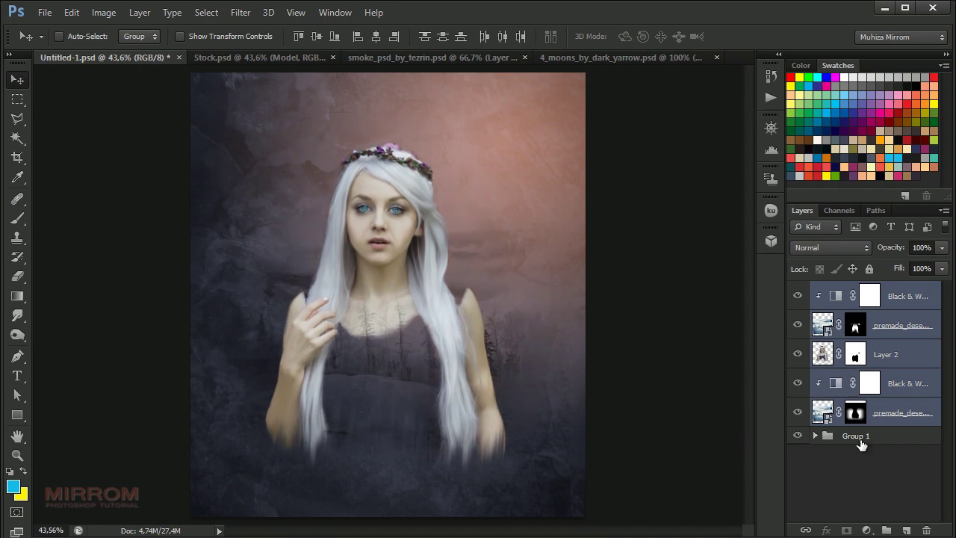
Step: Place the smoke PNG above Group 1, scale it to ~114%, flip it over her dress, lower its fill
left_click(859, 440)
left_click(44, 12)
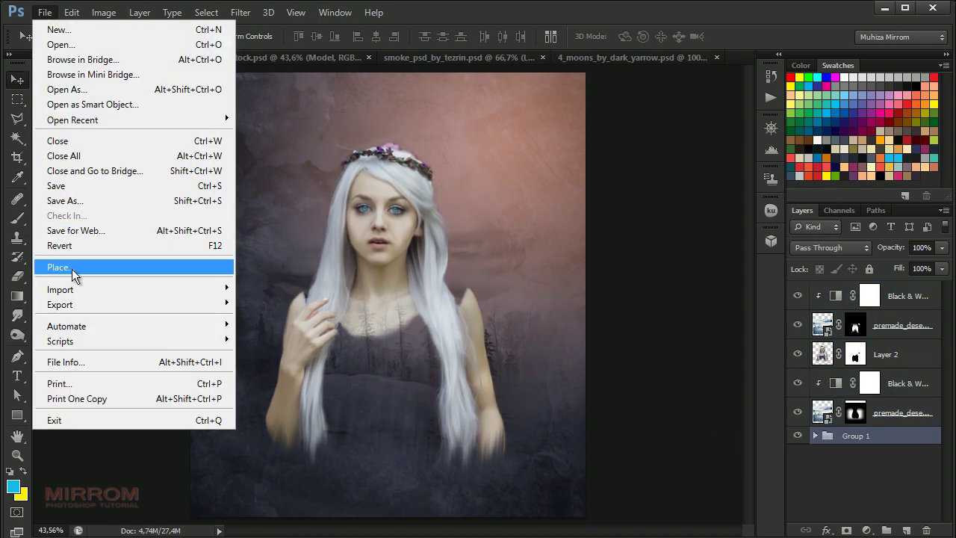
left_click(73, 267)
left_click_drag(230, 420, 192, 452)
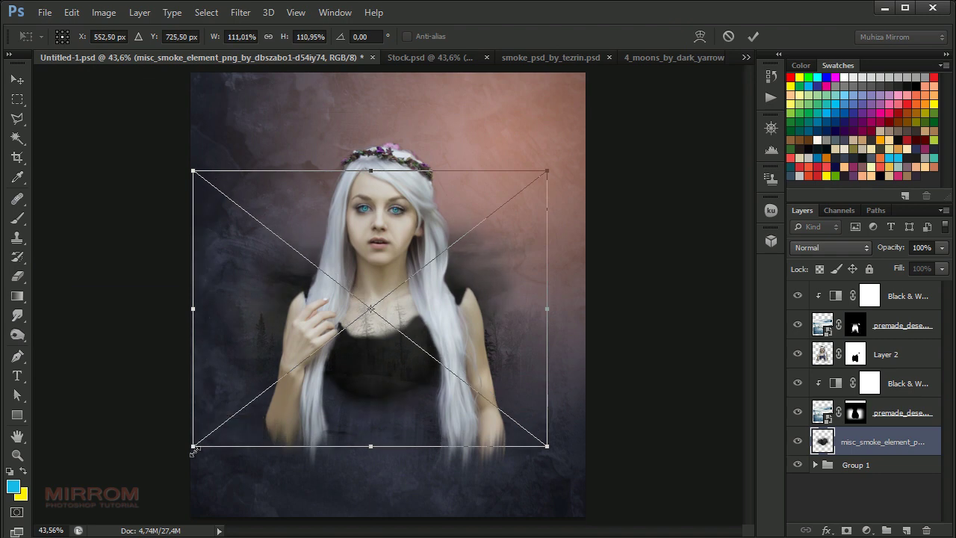
left_click_drag(548, 452, 553, 453)
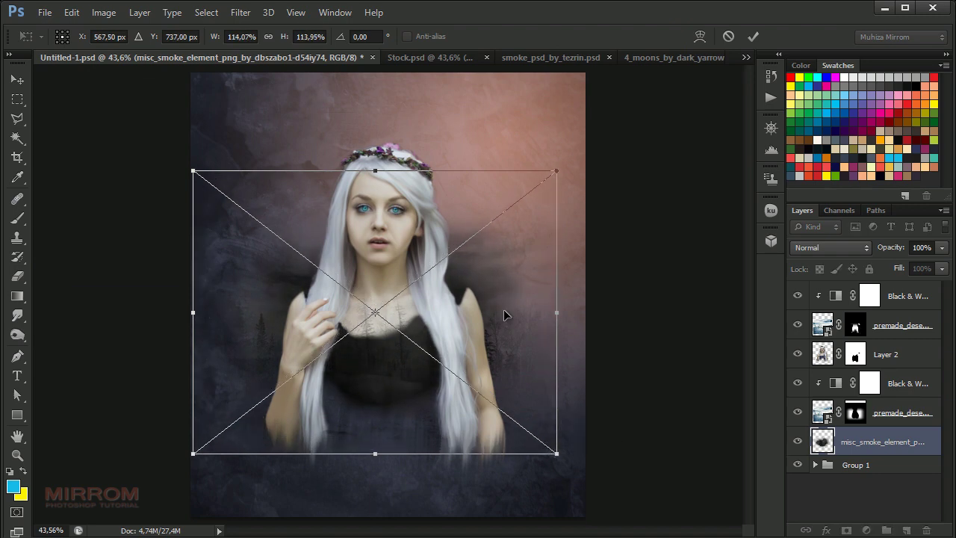
right_click(513, 244)
left_click(539, 469)
left_click_drag(485, 292, 485, 363)
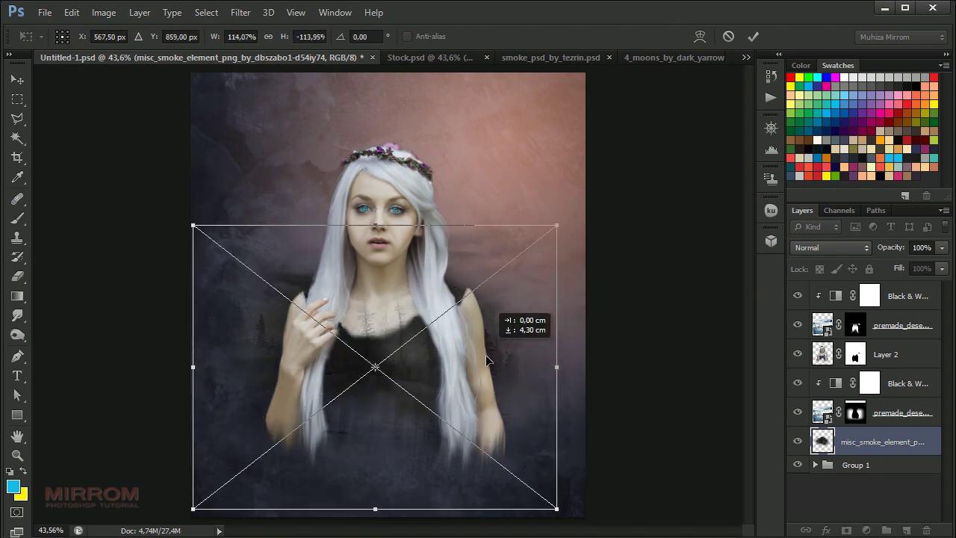
left_click(753, 36)
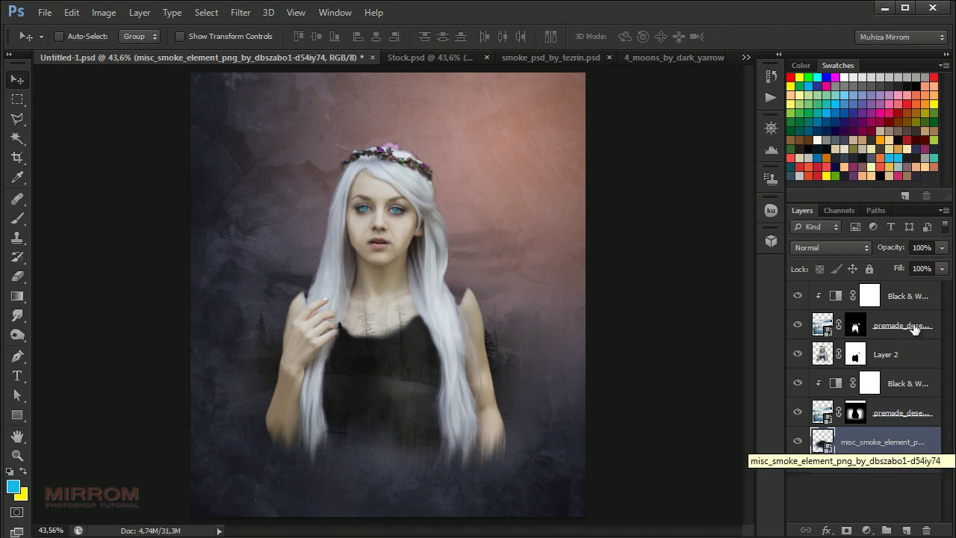
left_click_drag(901, 268, 839, 278)
Step: Set the smoke layer's fill to 0% and enable a Color Overlay in its layer style
left_click_drag(900, 268, 886, 271)
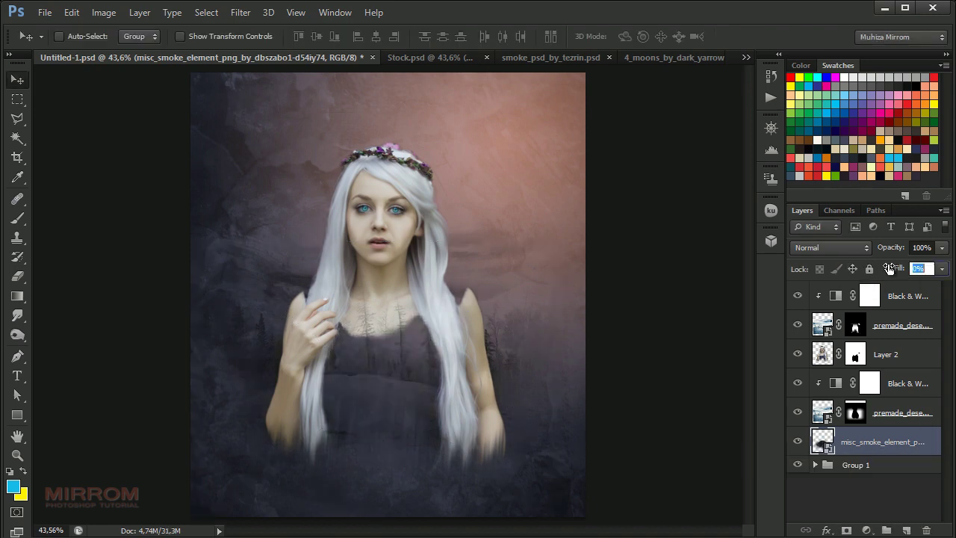
double_click(935, 442)
left_click_drag(573, 102, 589, 72)
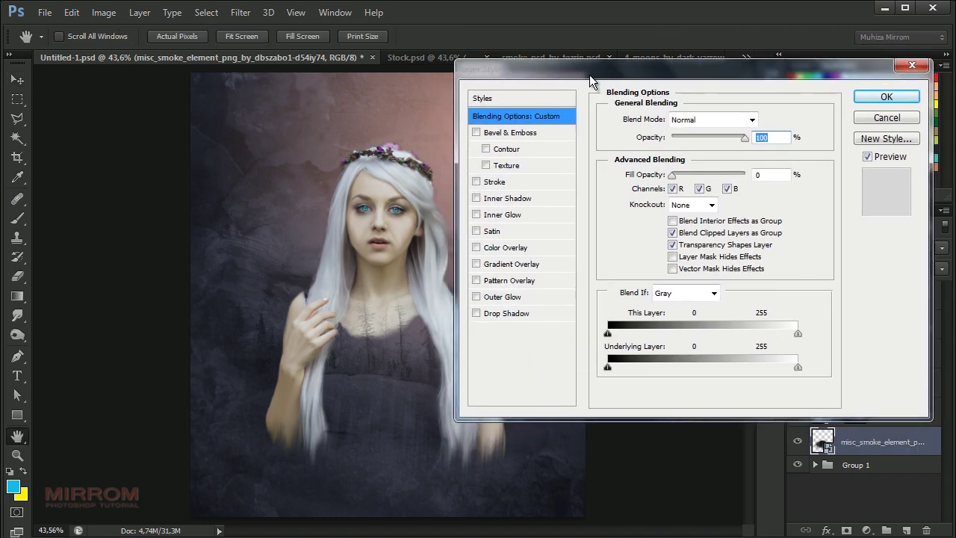
left_click(518, 250)
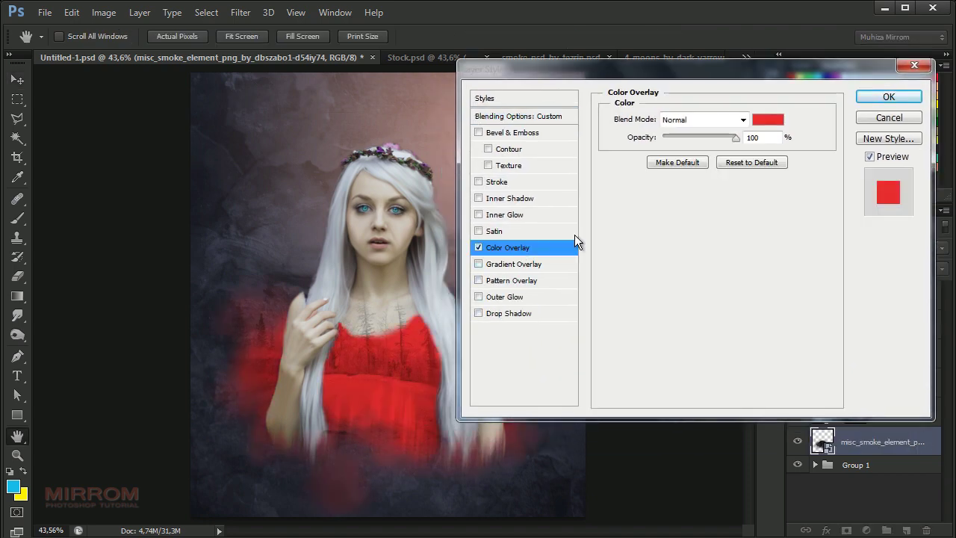
left_click(767, 121)
Step: Use pale colour dfe4e8 sampled from her hair as the overlay, blended in Screen mode
left_click(349, 182)
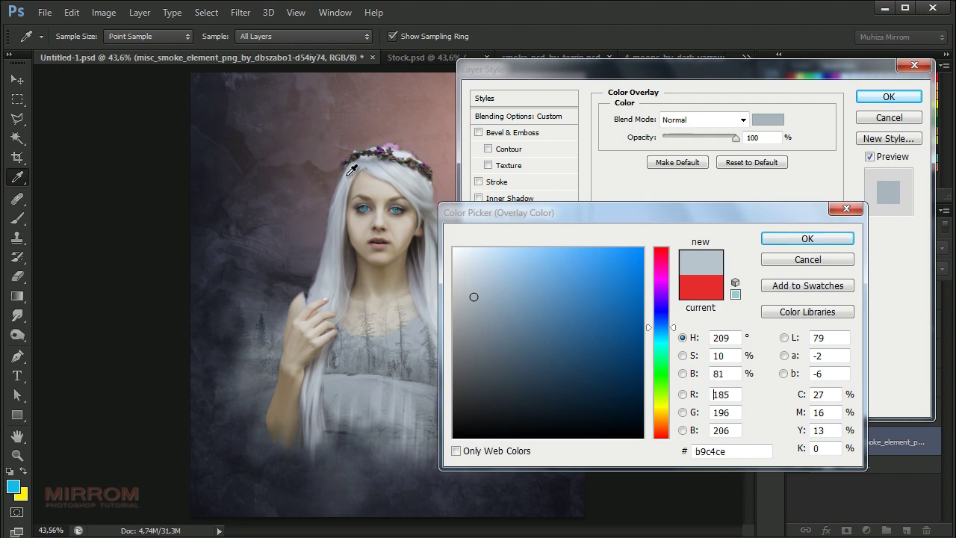
left_click(384, 169)
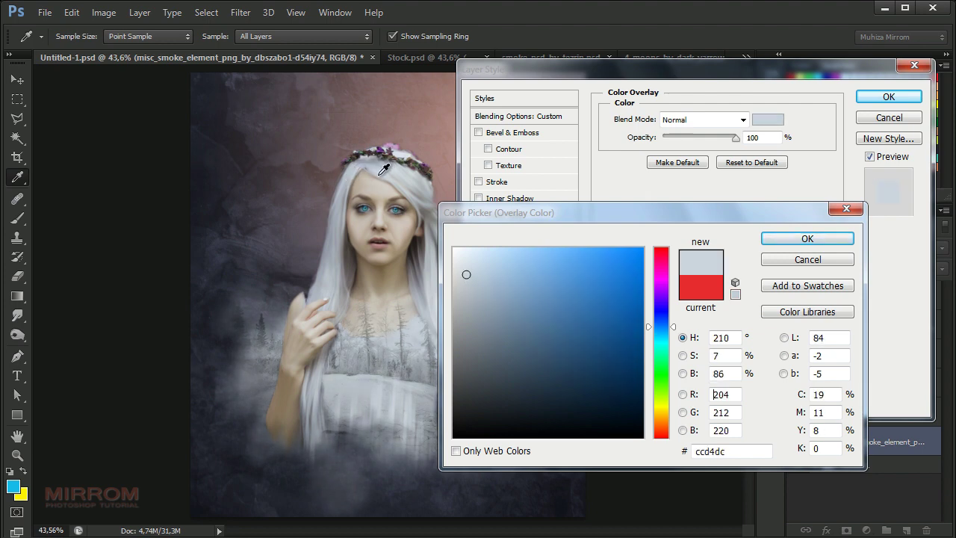
left_click(394, 177)
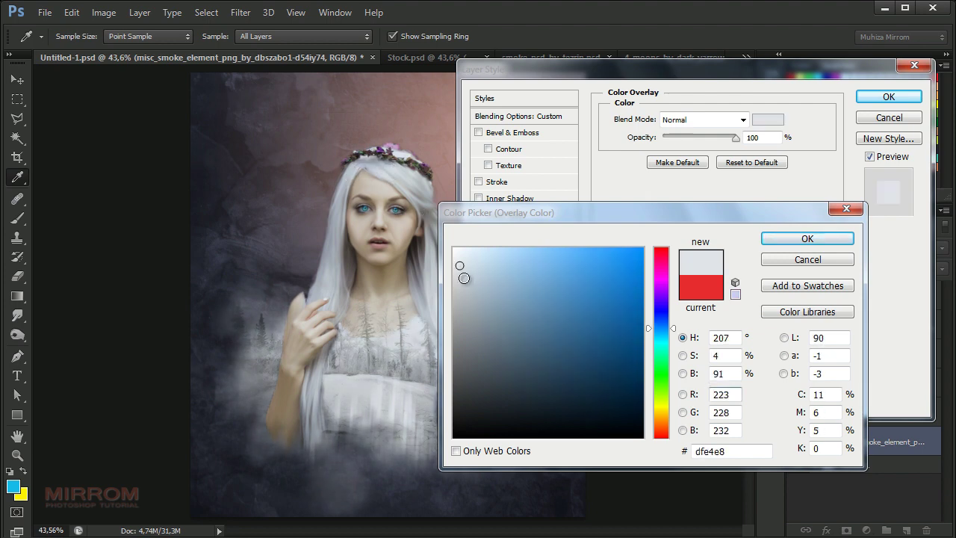
left_click(787, 241)
left_click(702, 120)
left_click(690, 251)
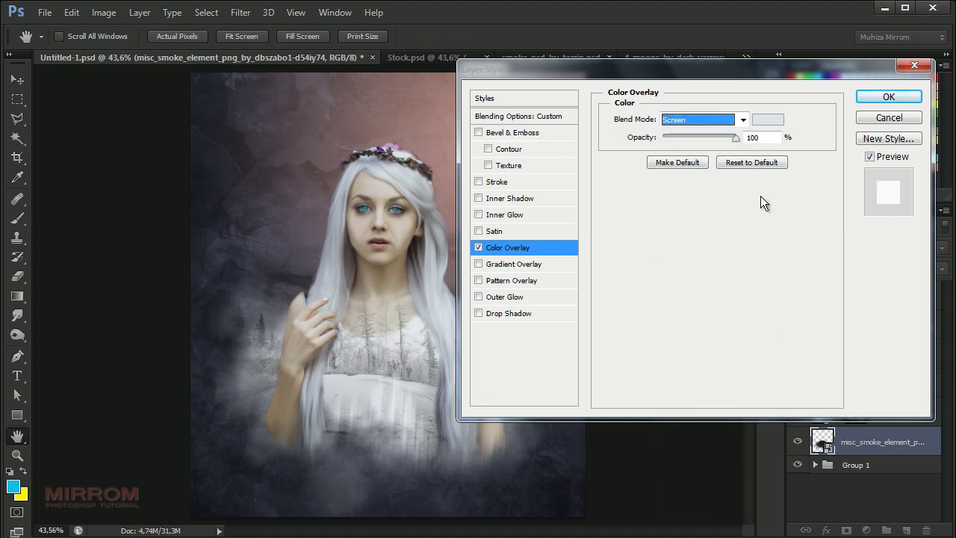
left_click(889, 96)
Step: Drag the white mist up around her chest, compare with the upper forest layer, then target Layer 2's mask
left_click(926, 442)
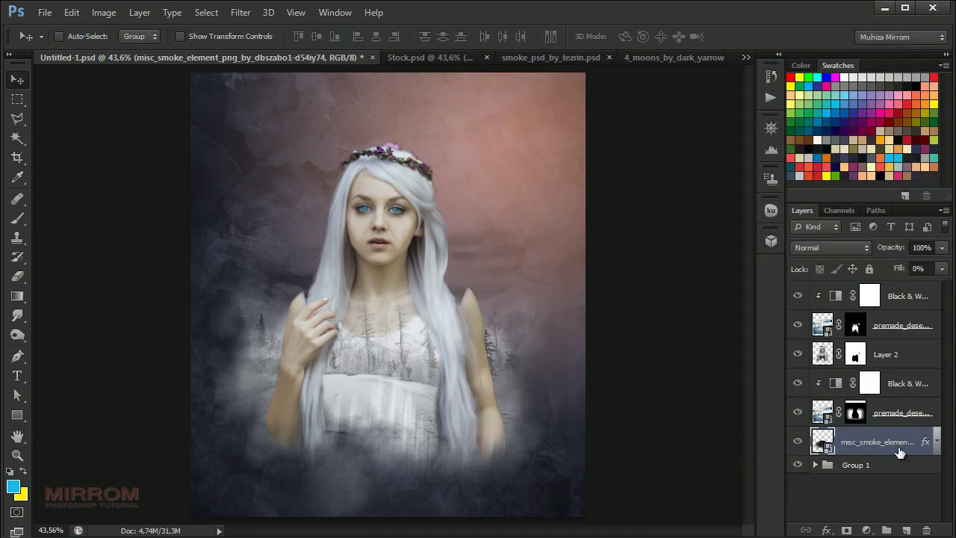
mouse_move(459, 439)
left_mouse_down()
mouse_move(459, 451)
mouse_move(459, 428)
left_mouse_up()
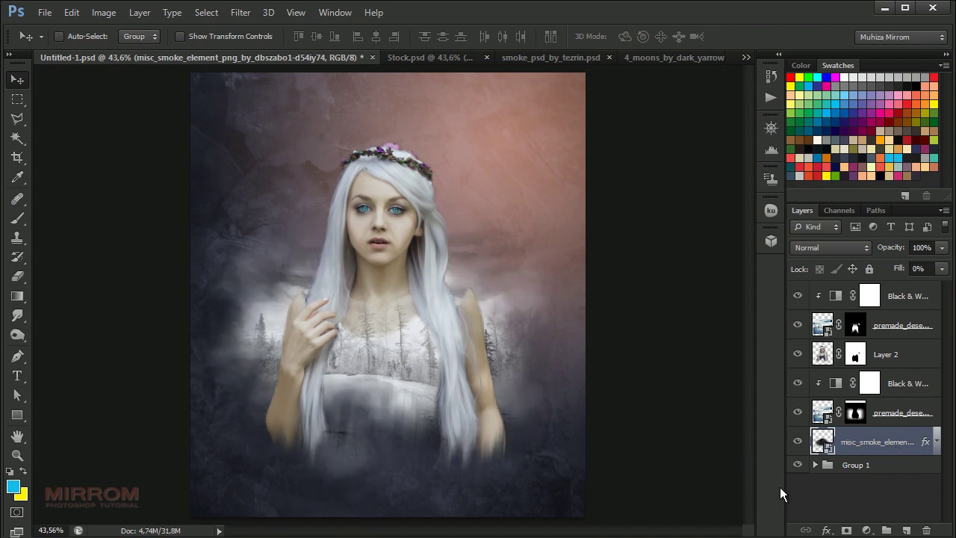
left_click(895, 415)
left_click(884, 329)
left_click(798, 325)
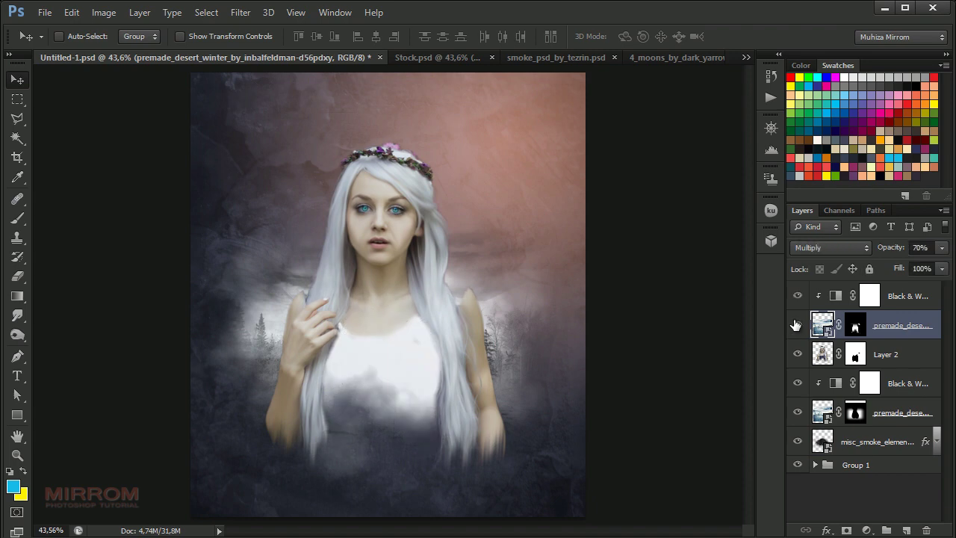
left_click(880, 357)
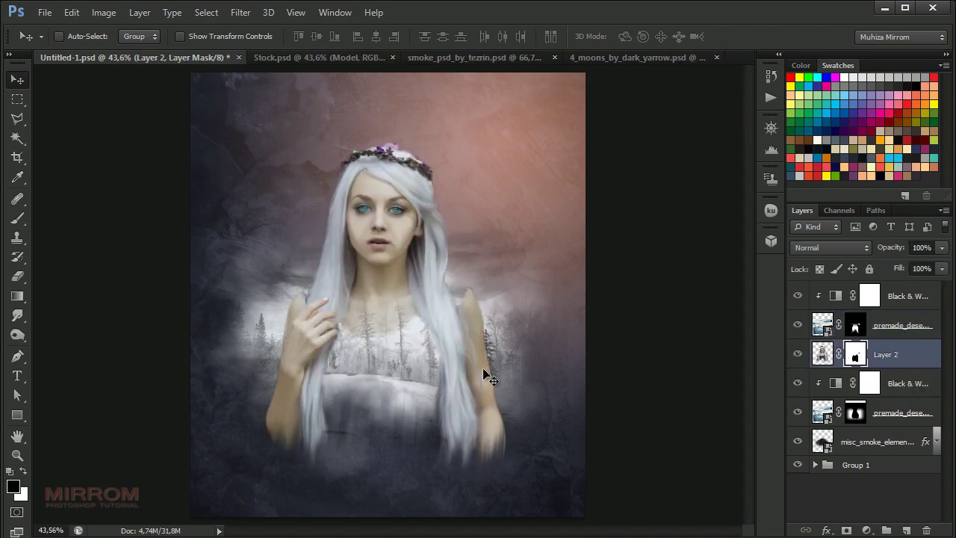
Step: Paint black with a lower-opacity 90 px brush on Layer 2's mask to reveal forest across her chest
key("b")
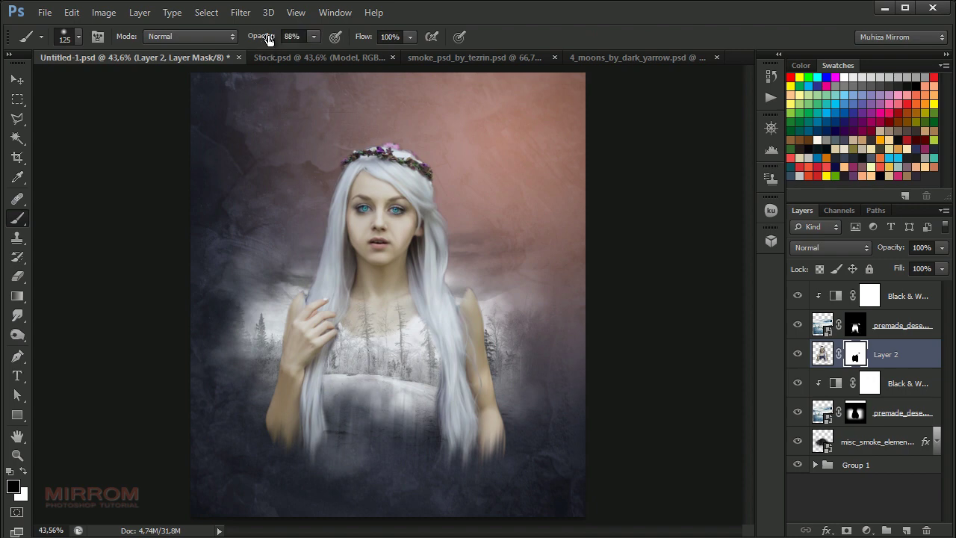
left_click_drag(268, 39, 261, 39)
left_click(395, 376)
left_click(396, 376)
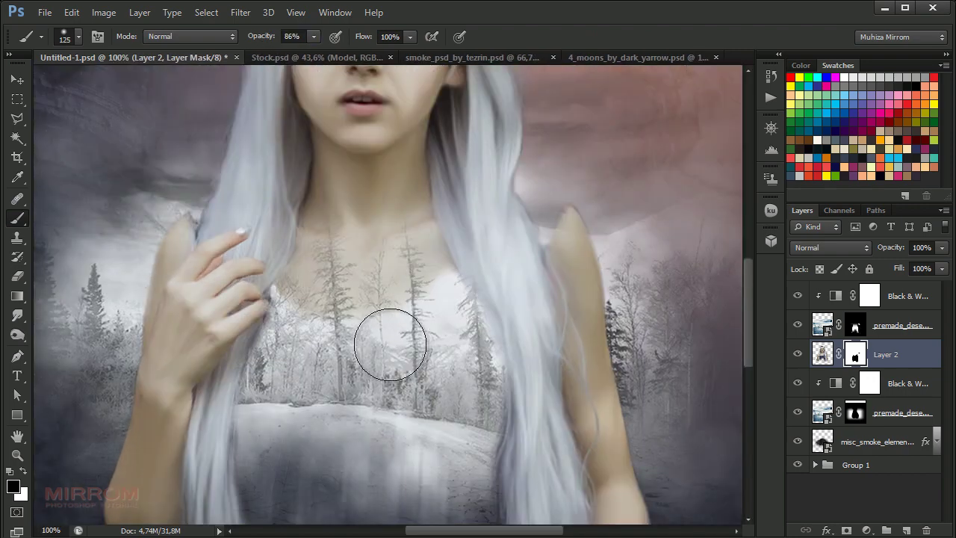
key("bracketleft")
key("bracketleft")
key("bracketleft")
key("bracketleft")
key("bracketleft")
key("bracketleft")
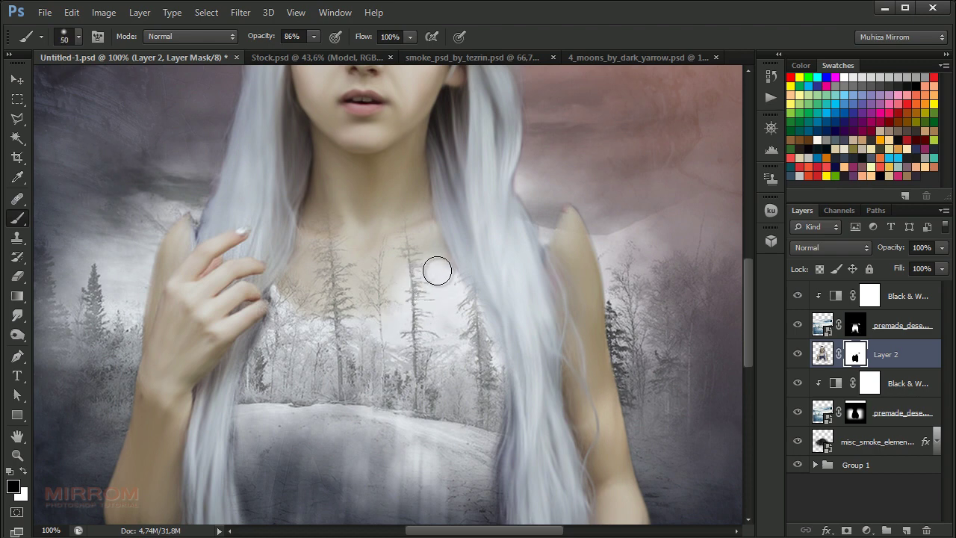
key("bracketright")
key("bracketright")
key("bracketright")
key("bracketright")
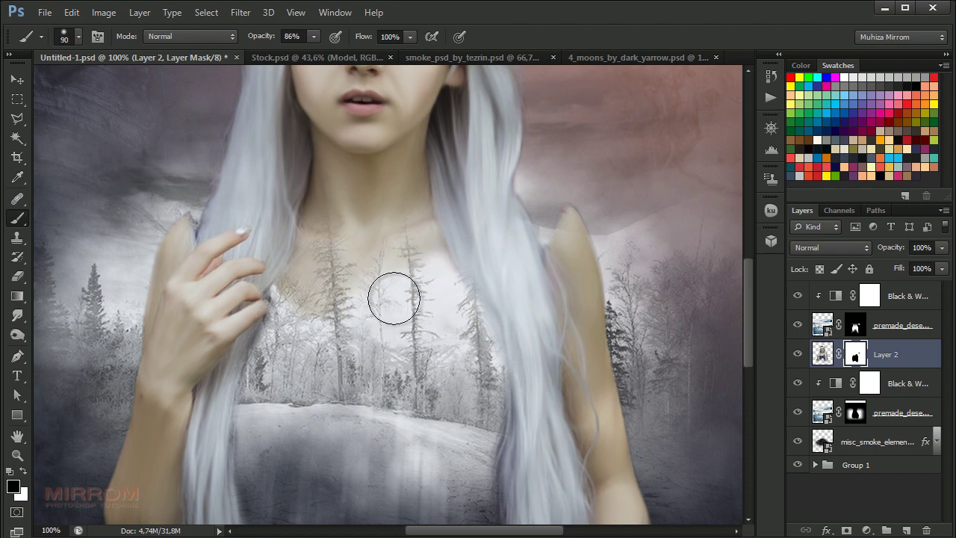
mouse_move(393, 298)
left_mouse_down()
mouse_move(324, 311)
mouse_move(301, 283)
mouse_move(322, 308)
mouse_move(433, 279)
mouse_move(438, 305)
mouse_move(425, 301)
mouse_move(406, 367)
mouse_move(421, 346)
mouse_move(478, 380)
mouse_move(446, 350)
left_mouse_up()
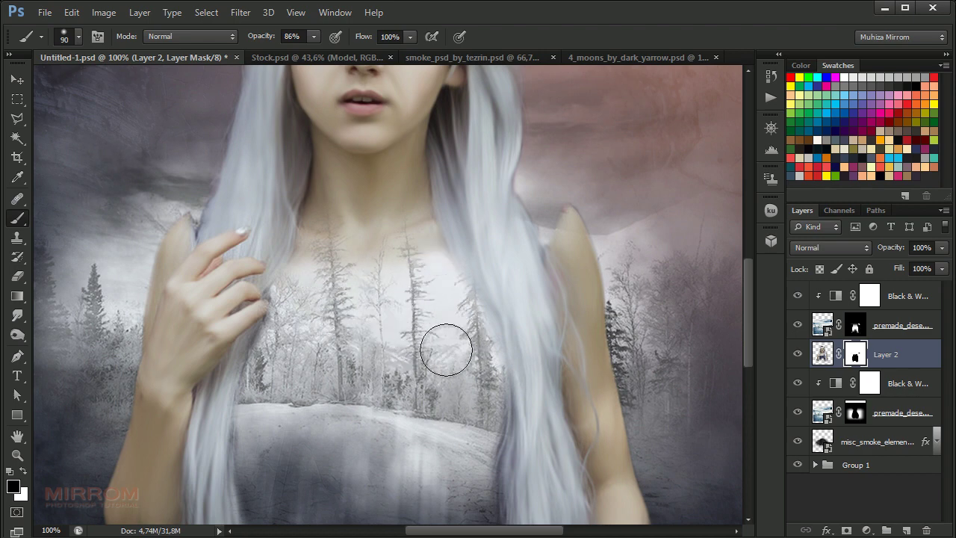
key("v")
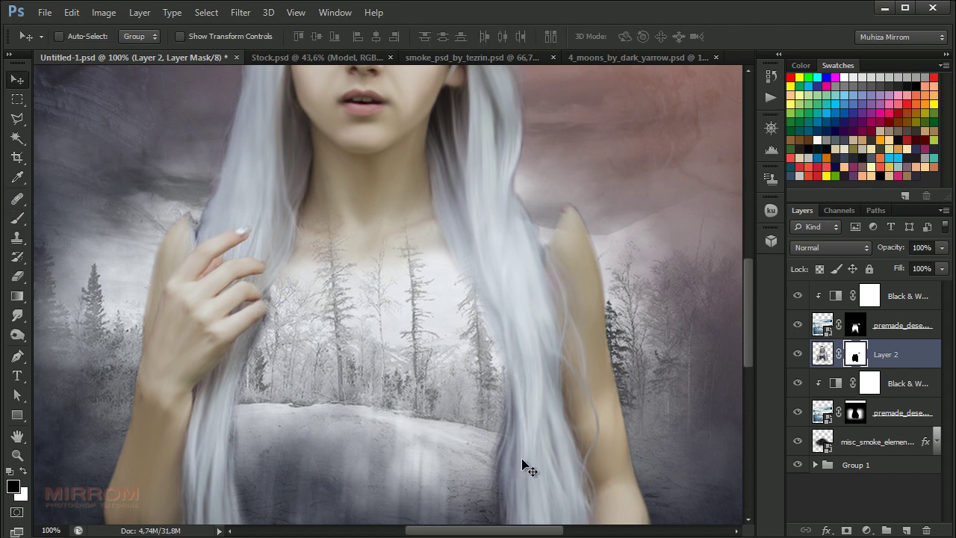
left_click(459, 318, "alt")
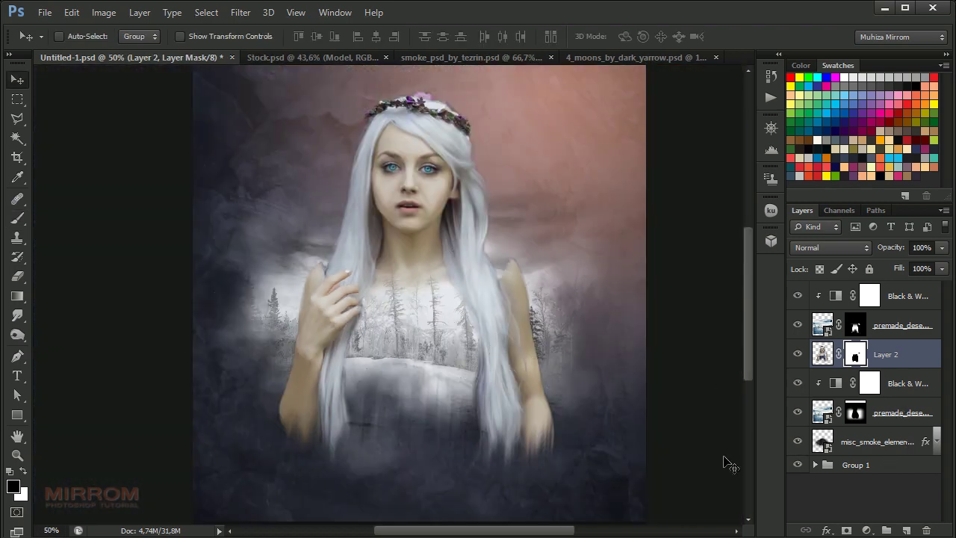
Step: Drag the Moon 1 layer from the moon file into the composition above Group 1
left_click(863, 443)
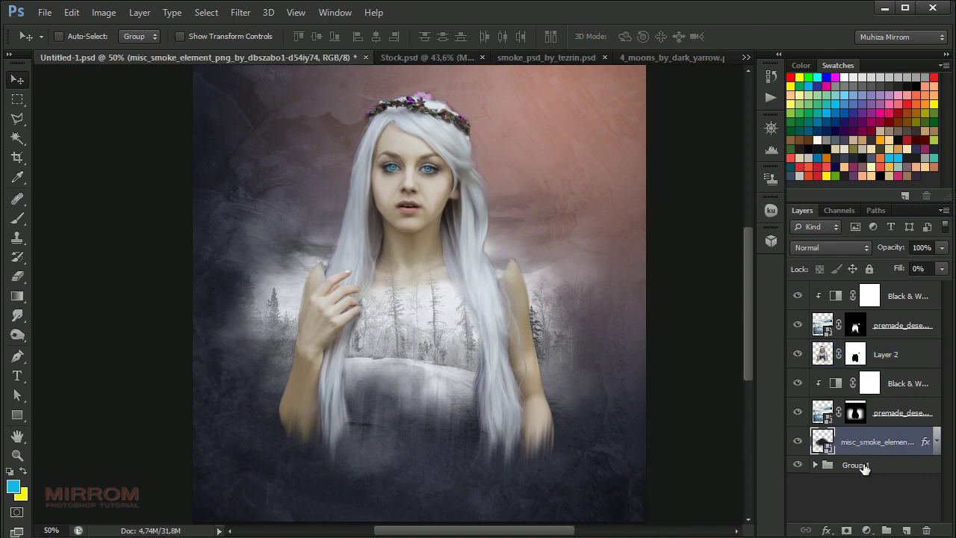
left_click(862, 467)
left_click(559, 60)
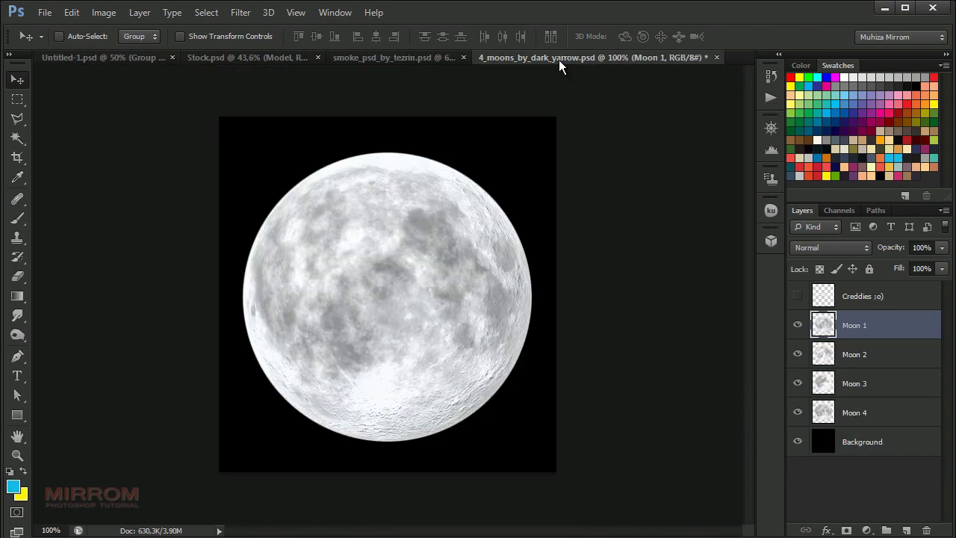
left_click_drag(403, 239, 329, 251)
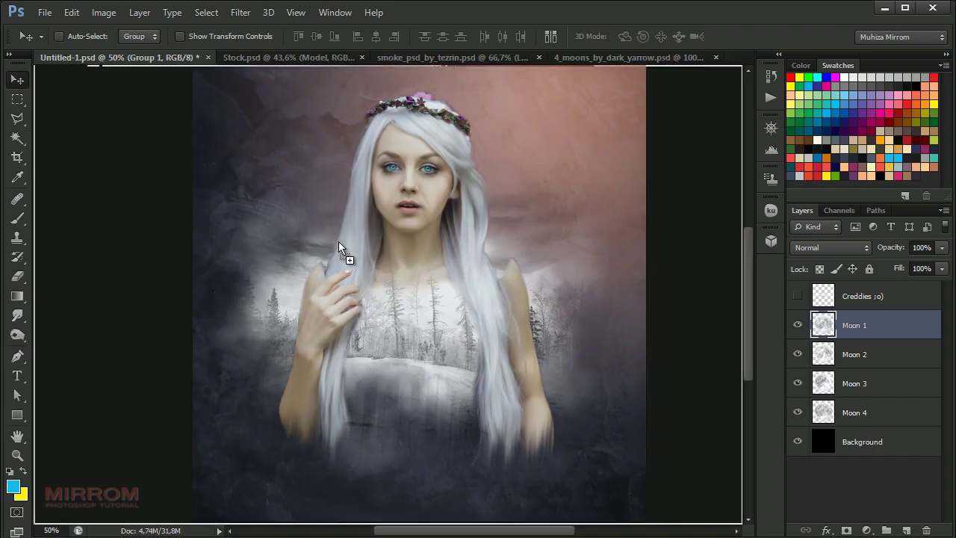
Step: Scale the moon down to about 75% and nudge it behind her left shoulder
key("ctrl+t")
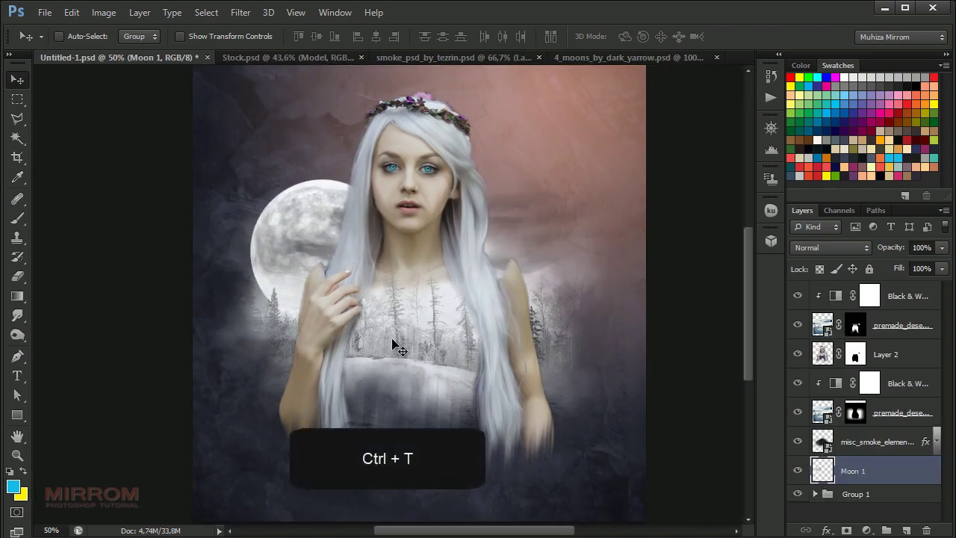
left_click_drag(250, 180, 270, 198)
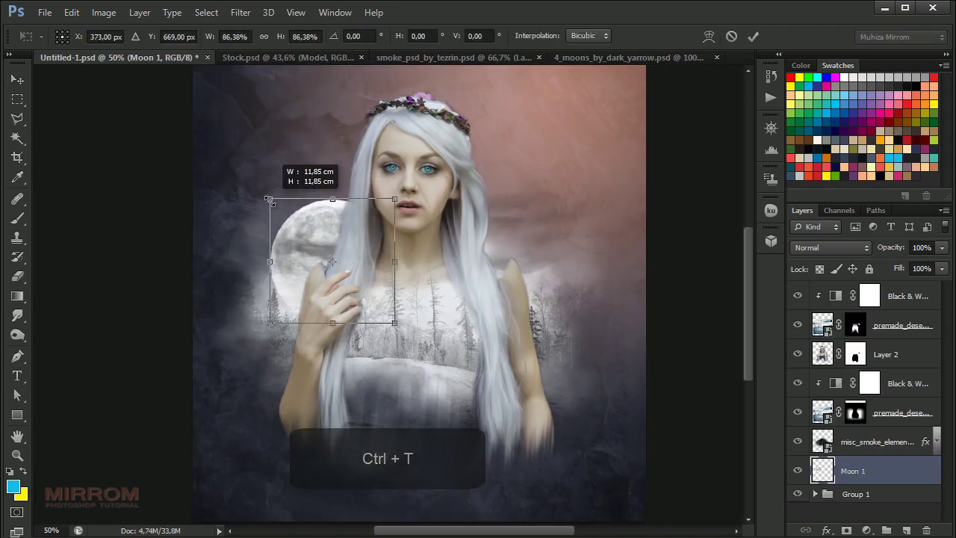
left_click_drag(394, 323, 355, 275)
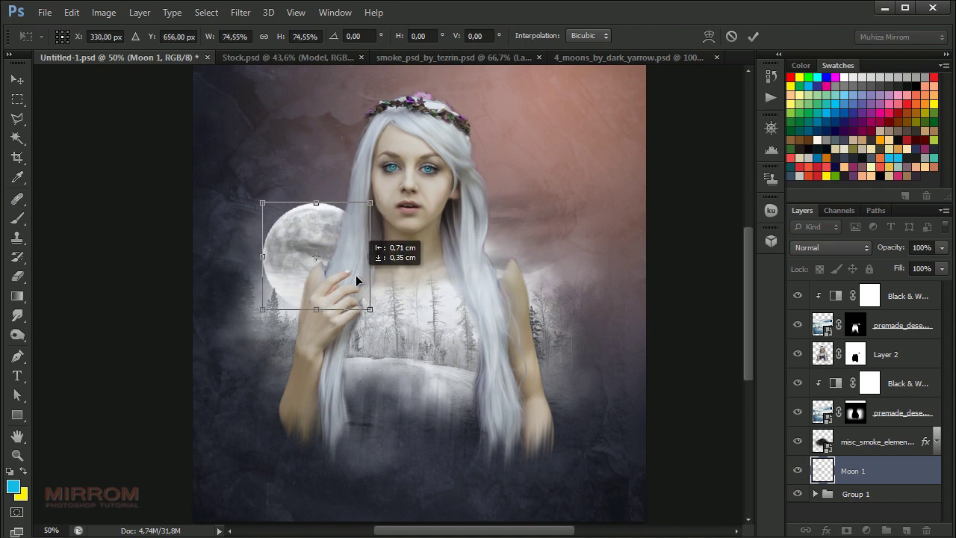
left_click(751, 39)
key("Up")
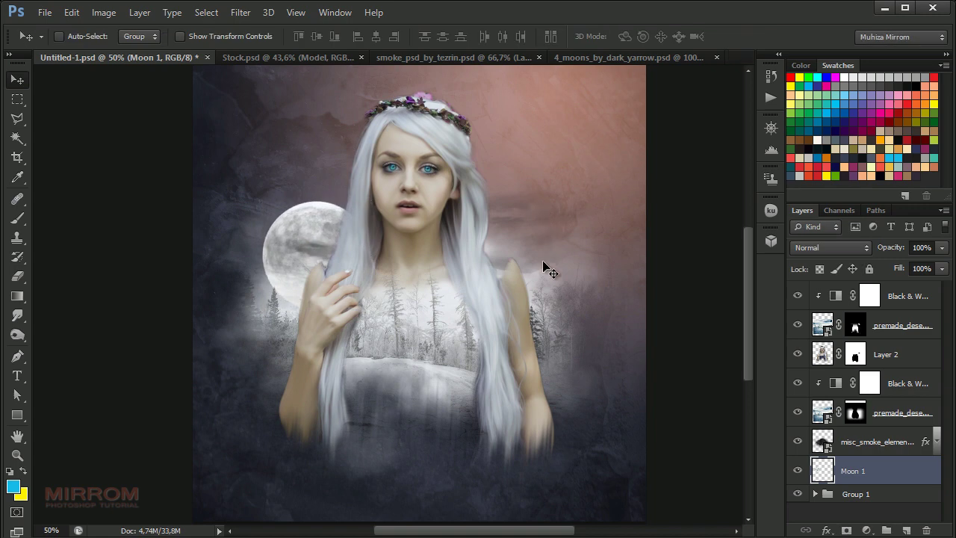
key("Right")
Step: Add an Outer Glow to Moon 1 using a pale grey colour sampled from her hair
left_click_drag(535, 526, 557, 527)
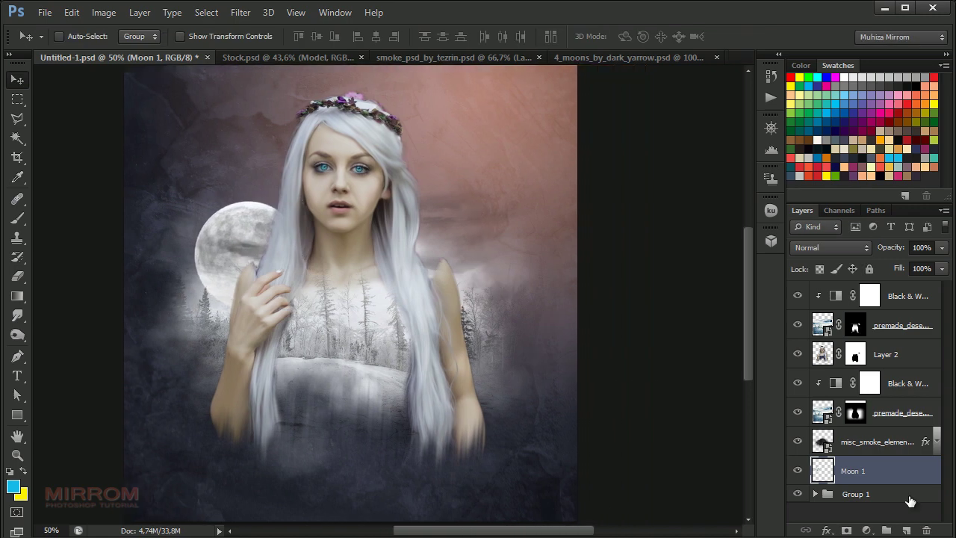
double_click(932, 481)
left_click_drag(581, 78, 529, 85)
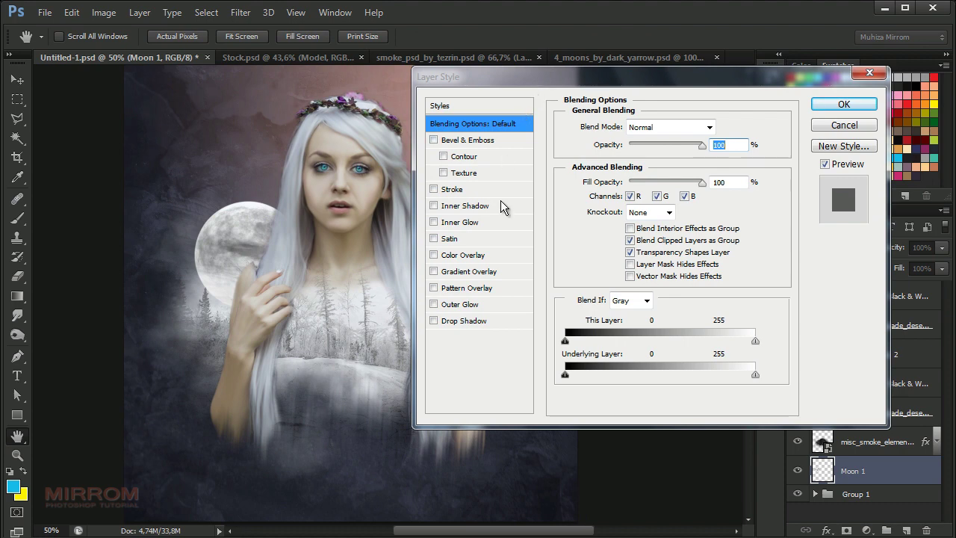
left_click(434, 304)
left_click(603, 180)
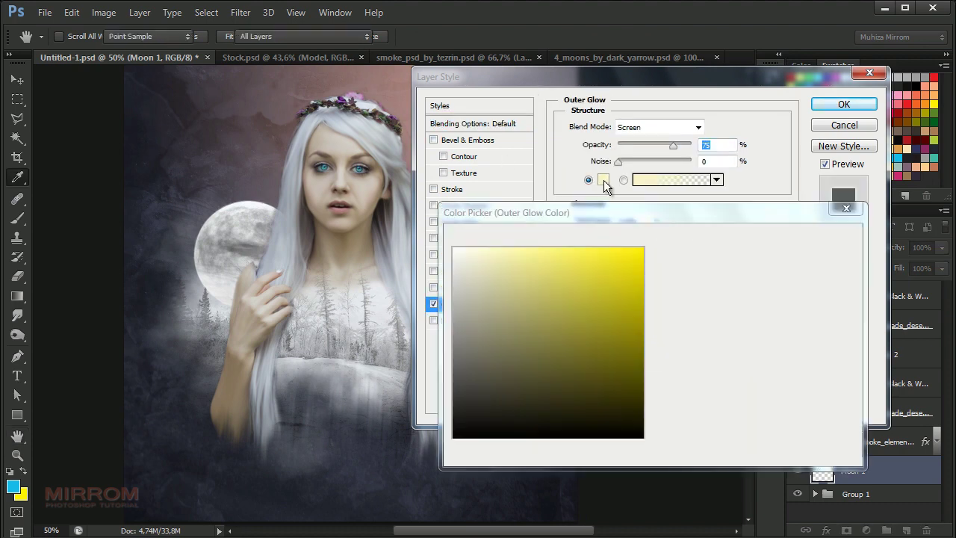
left_click(352, 139)
left_click(348, 120)
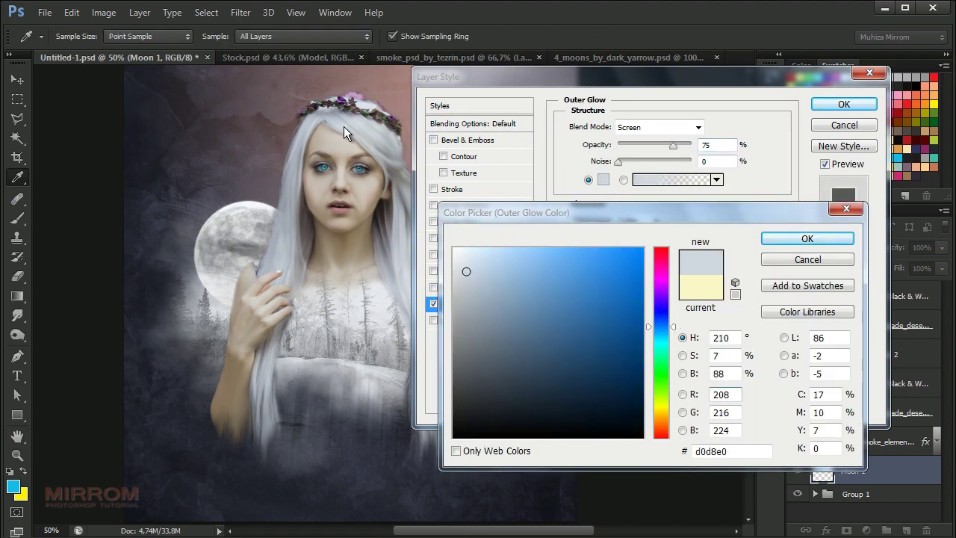
left_click(292, 201)
left_click(785, 240)
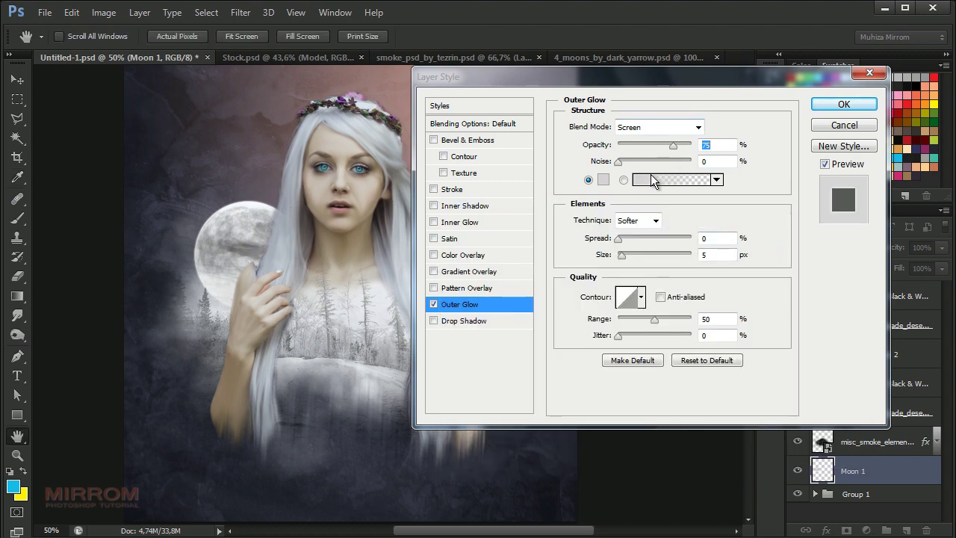
Step: Set the outer glow size to 54 px and apply the layer style
left_click_drag(622, 254, 638, 254)
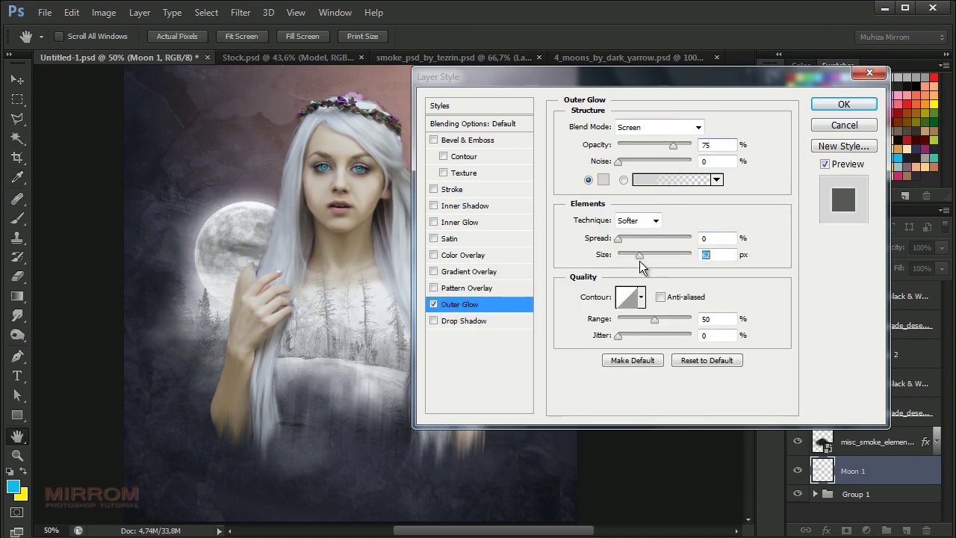
key("Down")
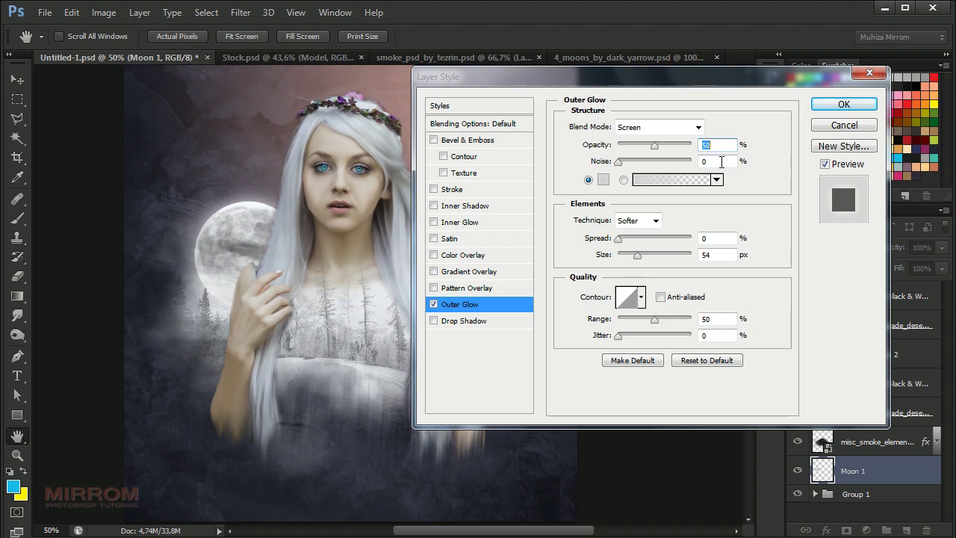
left_click(820, 103)
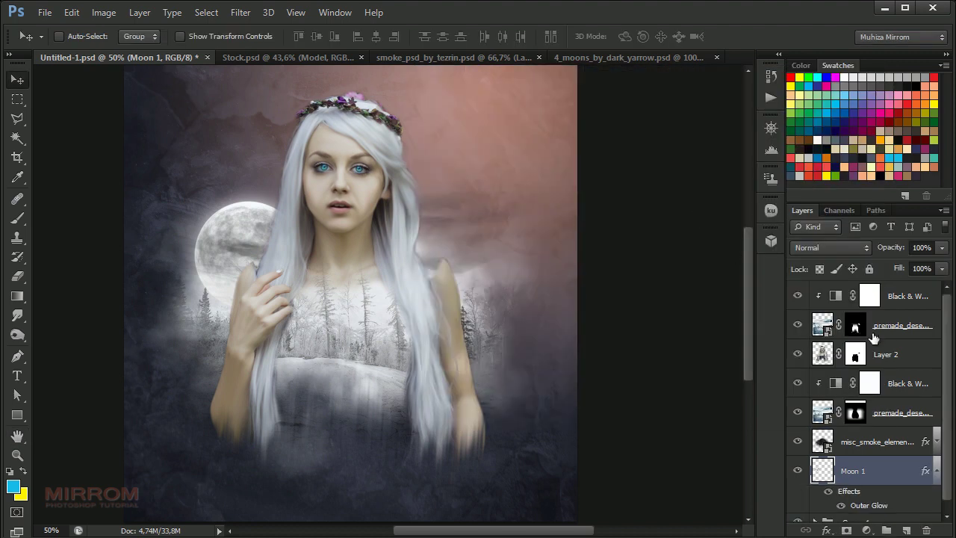
left_click(938, 472)
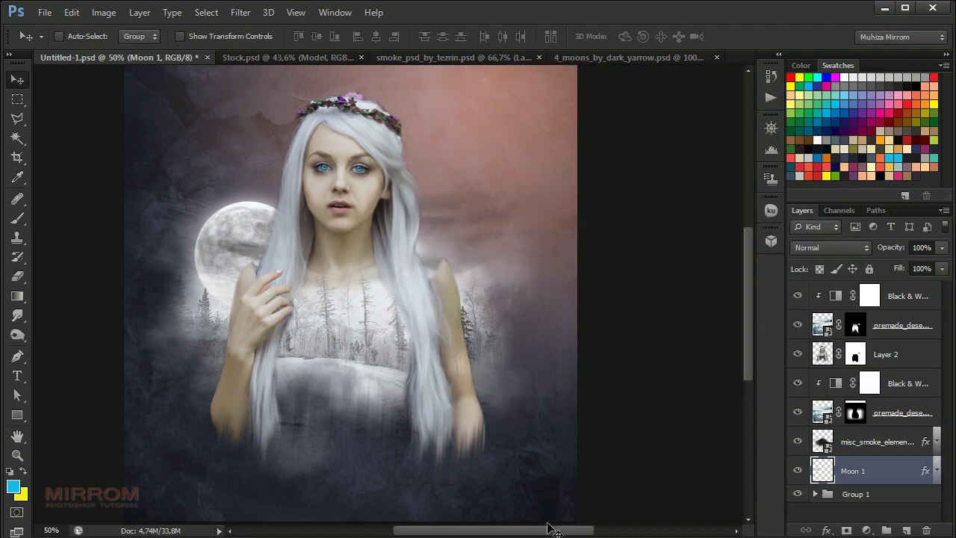
left_click_drag(549, 524, 544, 533)
Step: Create a new layer above the smoke and set the foreground colour to white
left_click(857, 444)
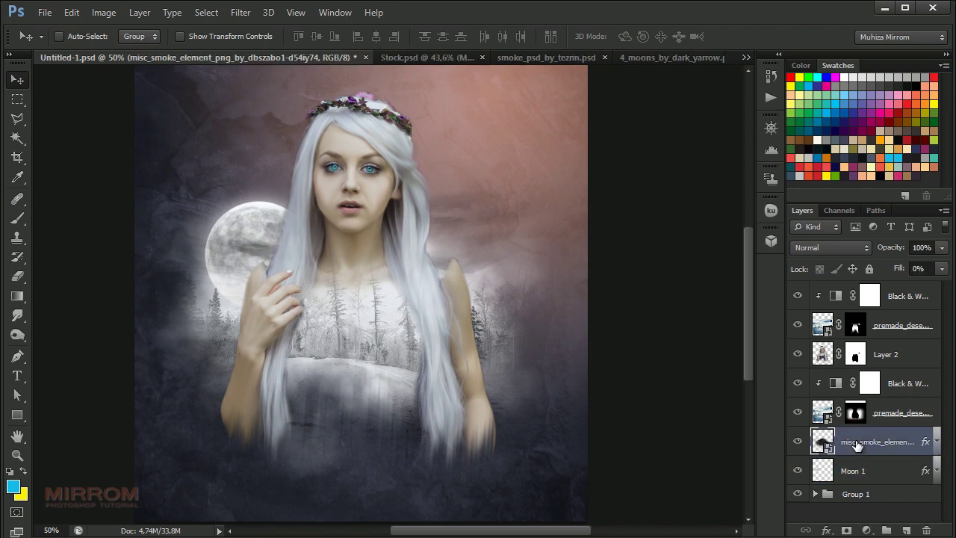
left_click(905, 530)
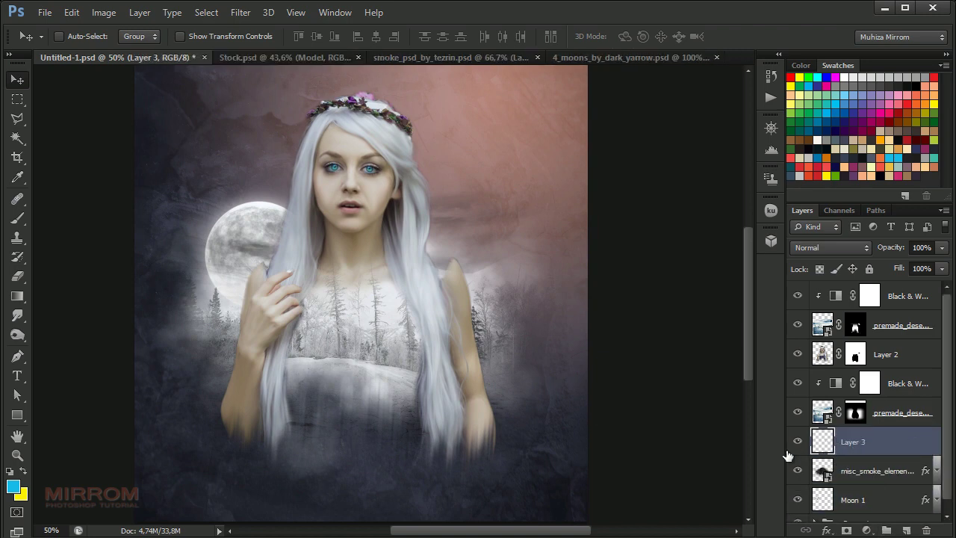
left_click(13, 487)
left_click(454, 251)
left_click(782, 237)
left_click(426, 263, "ctrl+alt")
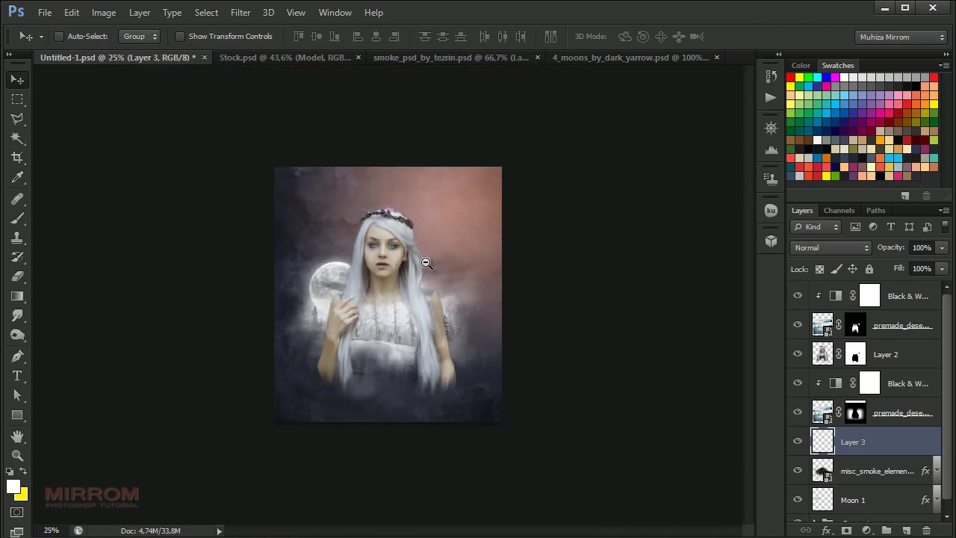
Step: Choose a large particle brush preset and shrink it to stamp white particles near her head
left_click(17, 218)
left_click(65, 36)
left_click(177, 181)
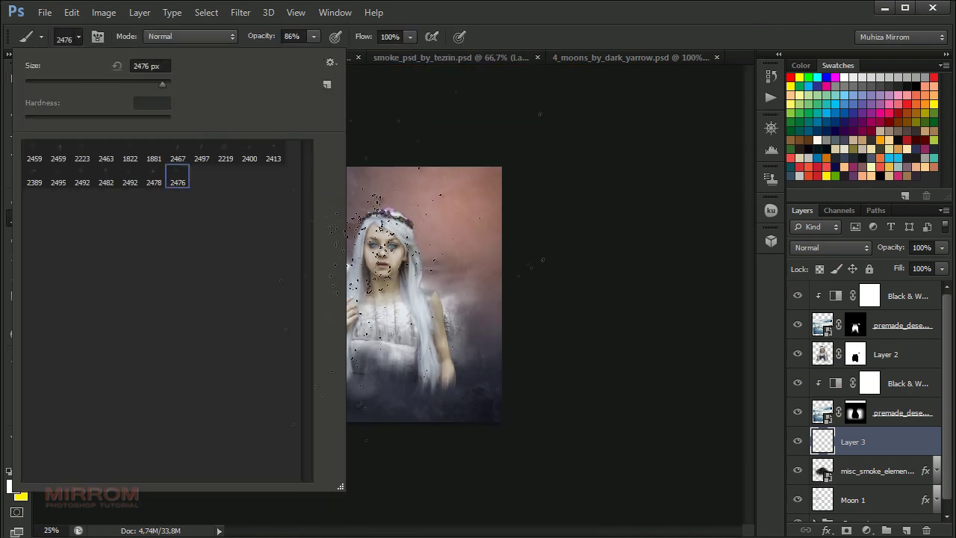
left_click(154, 180)
left_click(669, 205)
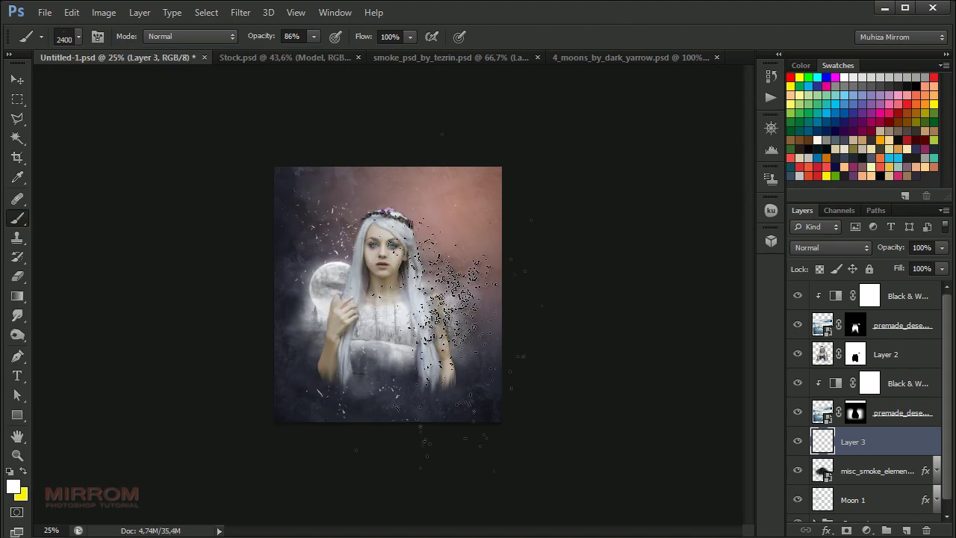
key("bracketleft")
key("bracketleft")
key("bracketleft")
key("bracketleft")
key("bracketleft")
key("bracketleft")
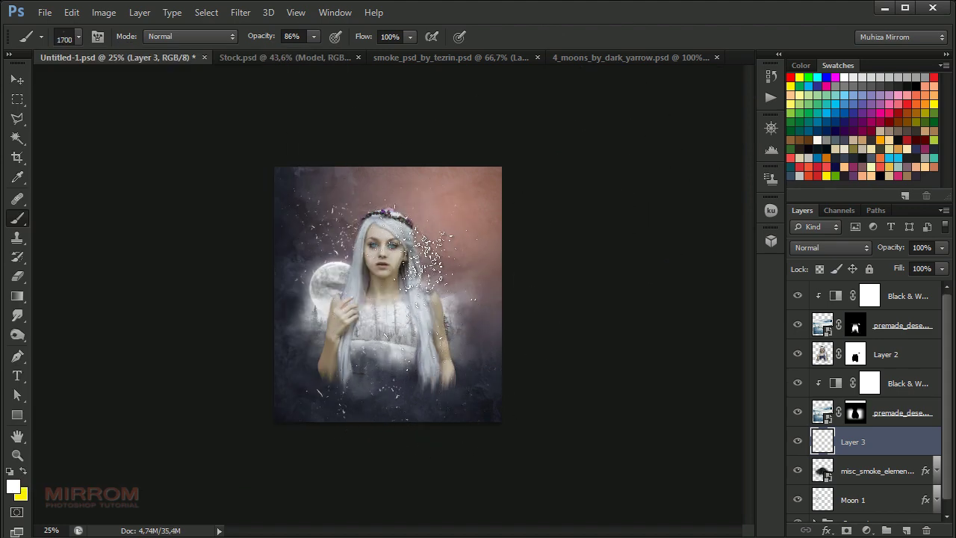
key("bracketleft")
key("bracketleft")
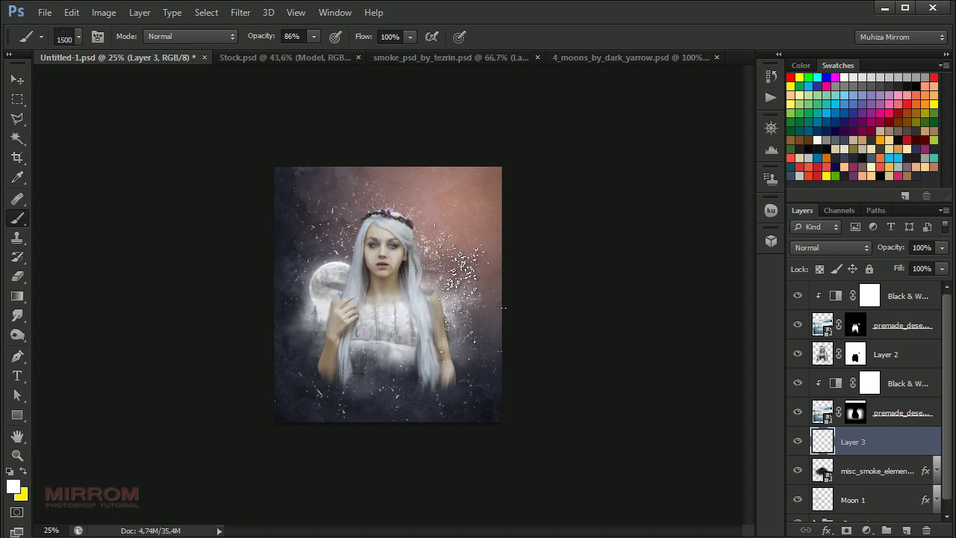
Step: Set Layer 3's blend mode to Overlay and slightly lower its opacity
key("v")
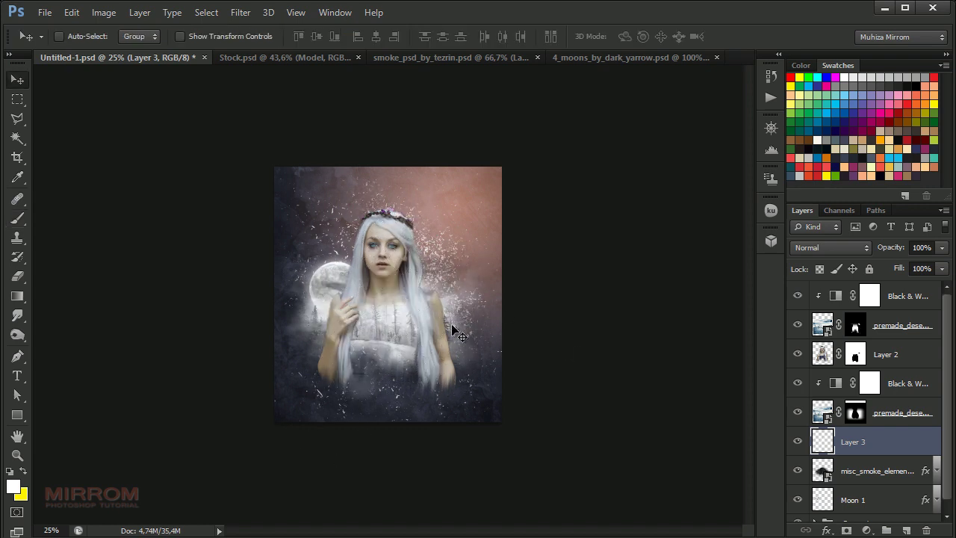
left_click(810, 251)
left_click(812, 432)
left_click_drag(902, 251, 914, 251)
Step: Switch to the Eraser at 54% opacity and reduce its size to soften the particles
left_click(22, 276)
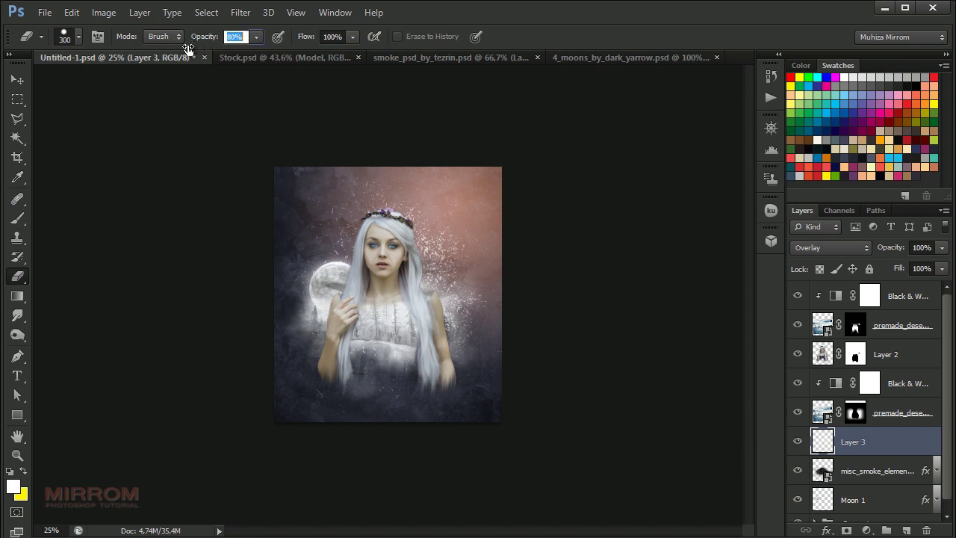
left_click_drag(200, 38, 190, 40)
key("ctrl+plus")
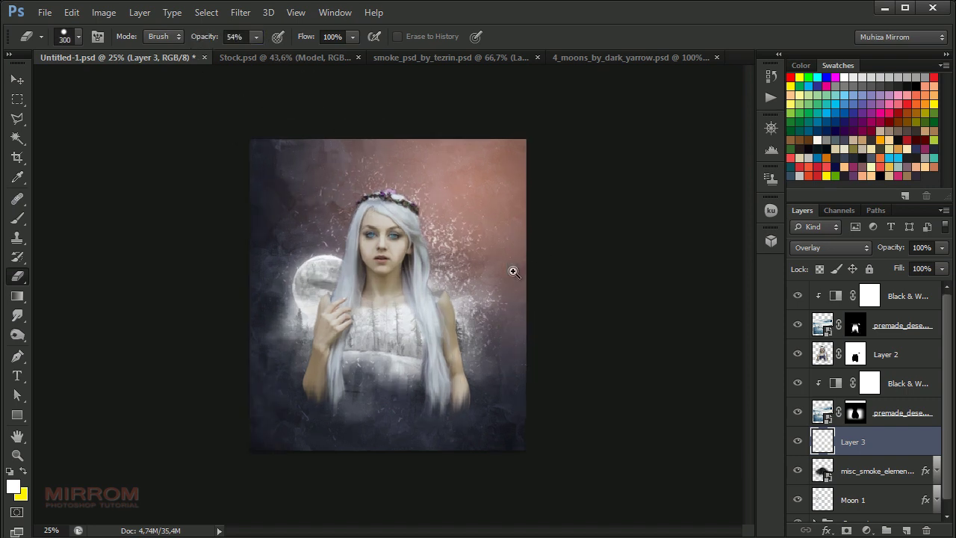
key("b")
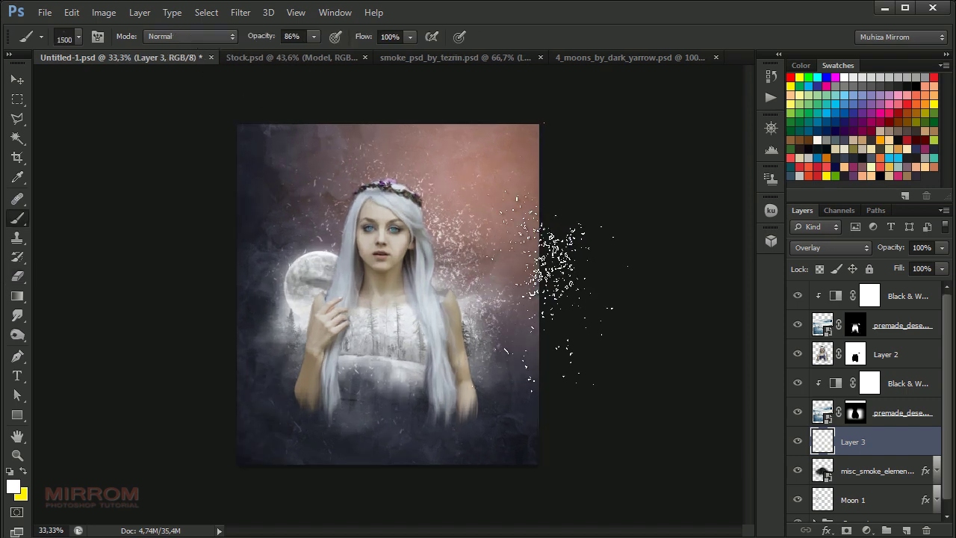
left_click(17, 275)
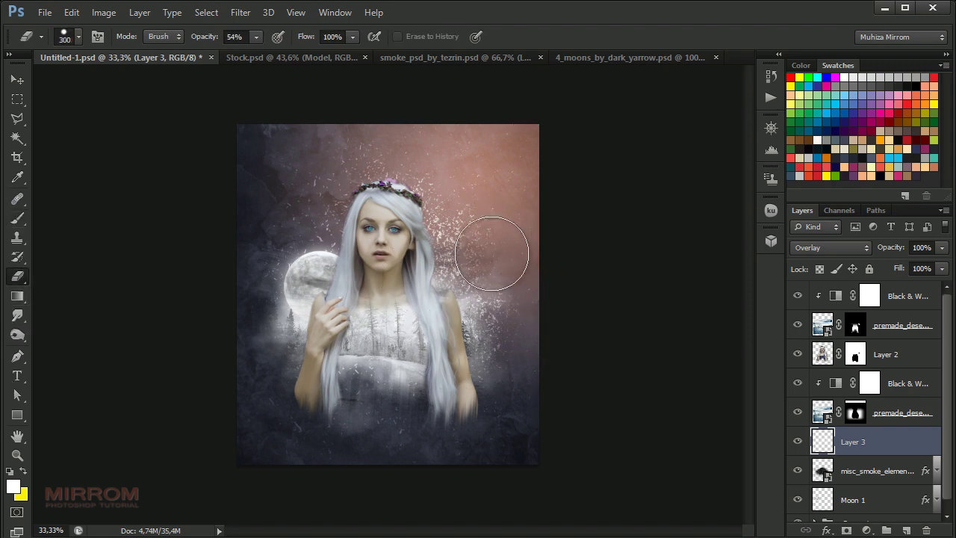
key("b")
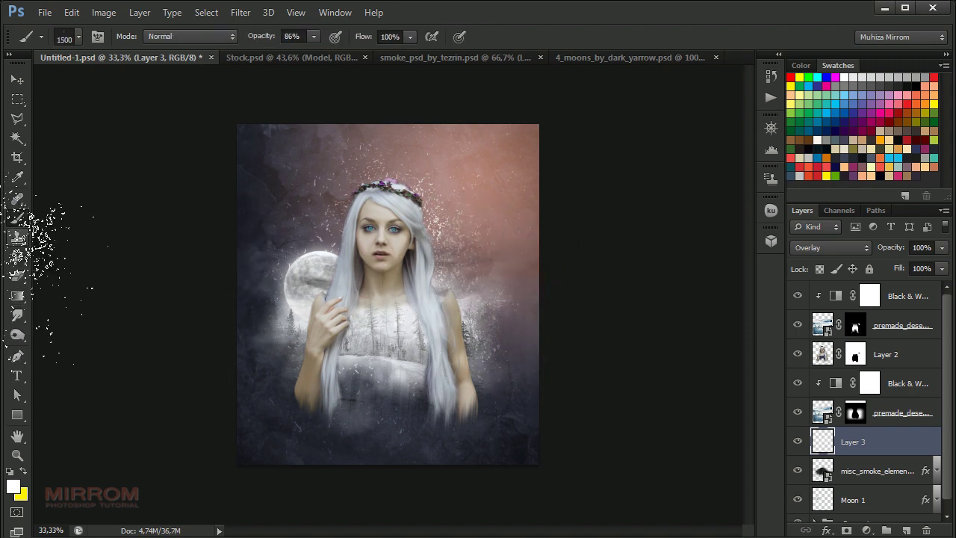
left_click(17, 276)
key("bracketleft")
key("bracketleft")
key("bracketleft")
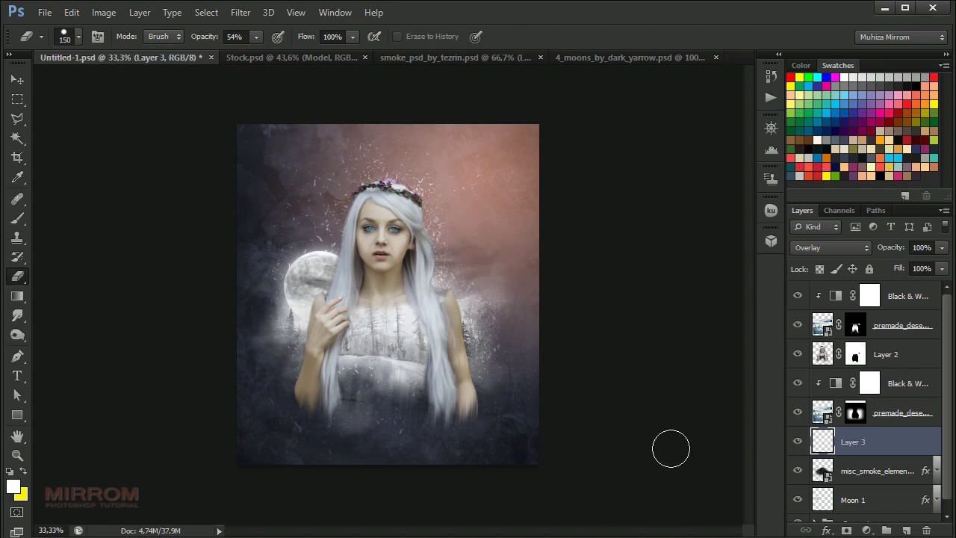
Step: Create a new layer, set the foreground to yellow, and paint scattered particles across the face
key("v")
left_click(905, 529)
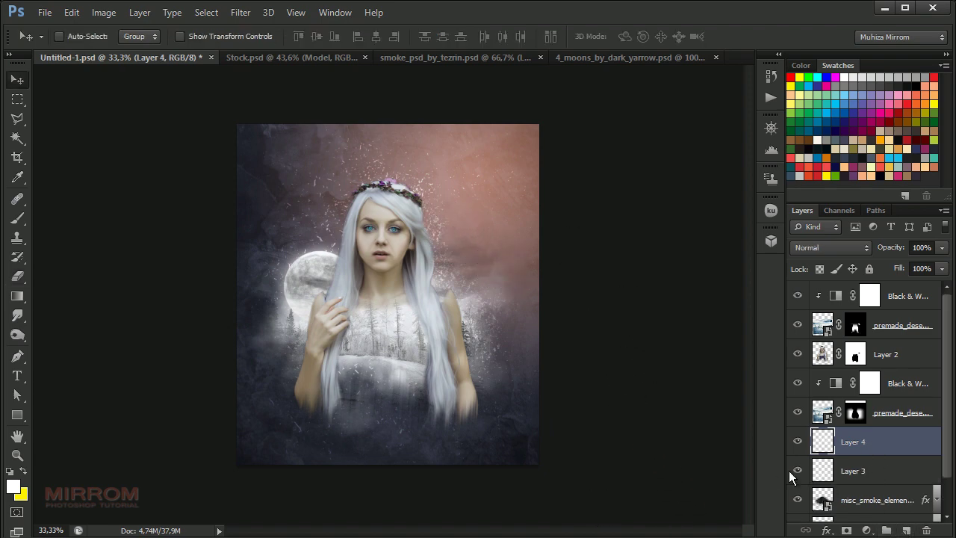
left_click(14, 489)
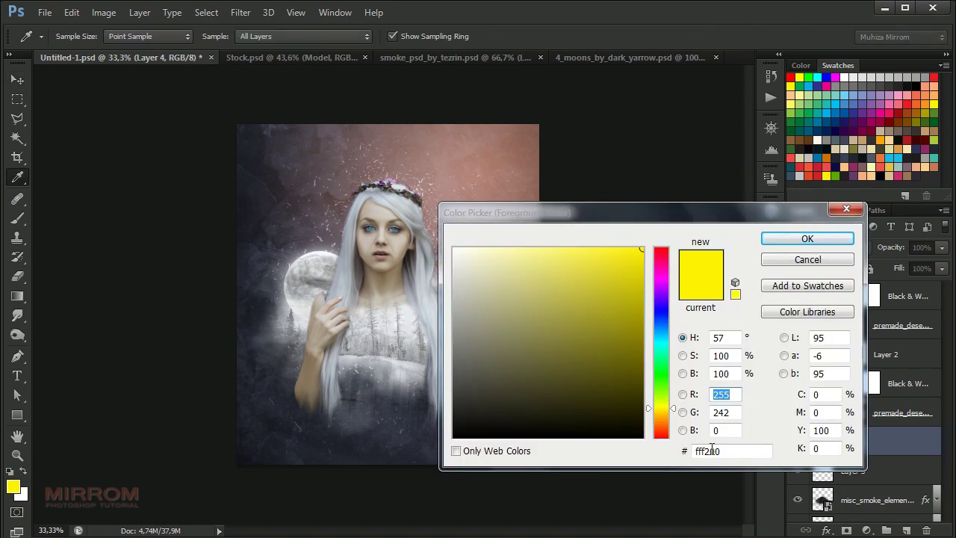
left_click(803, 239)
key("b")
left_click_drag(448, 239, 336, 292)
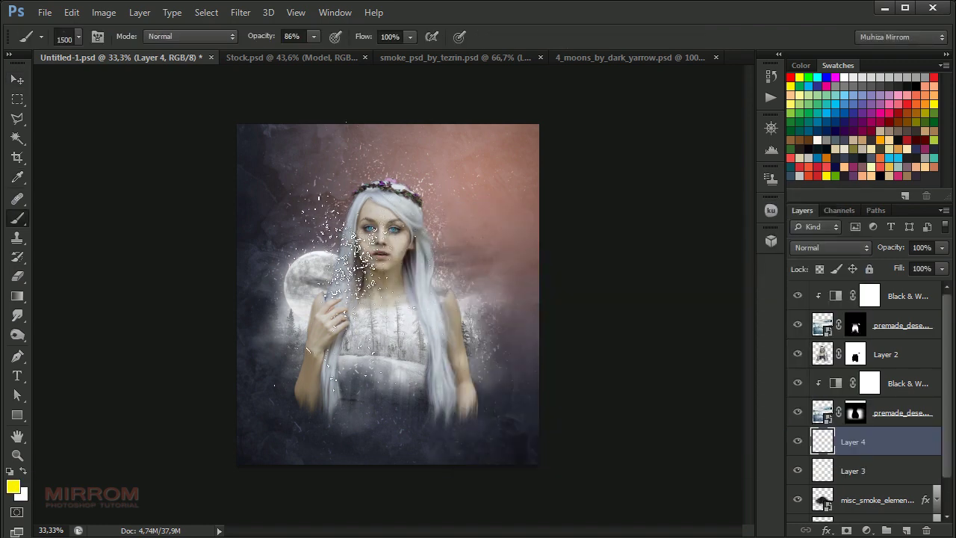
Step: Switch to another scatter particle brush and spread yellow sparkles around the head, hair and right side
left_click(78, 36)
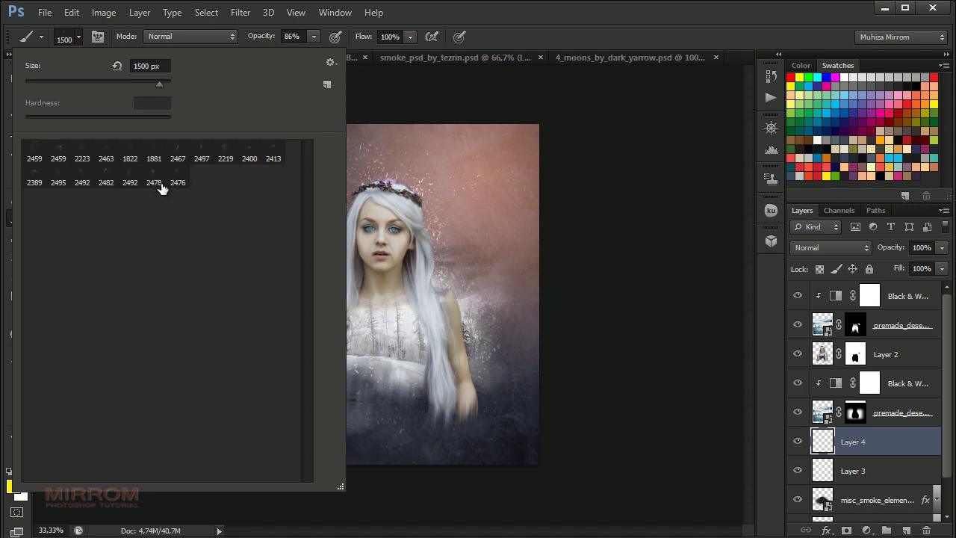
left_click(156, 179)
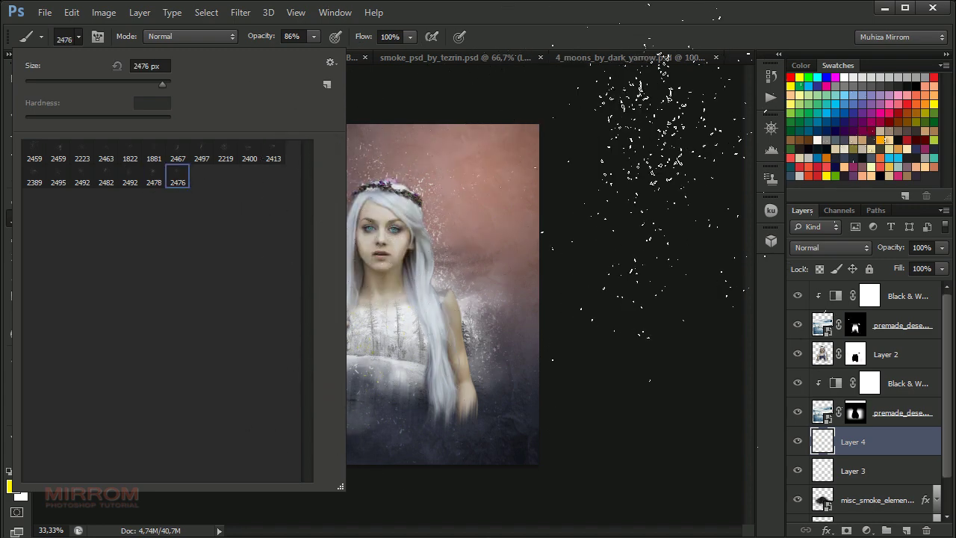
mouse_move(455, 175)
left_mouse_down()
mouse_move(459, 217)
mouse_move(388, 224)
mouse_move(404, 269)
left_mouse_up()
left_click_drag(388, 231, 426, 298)
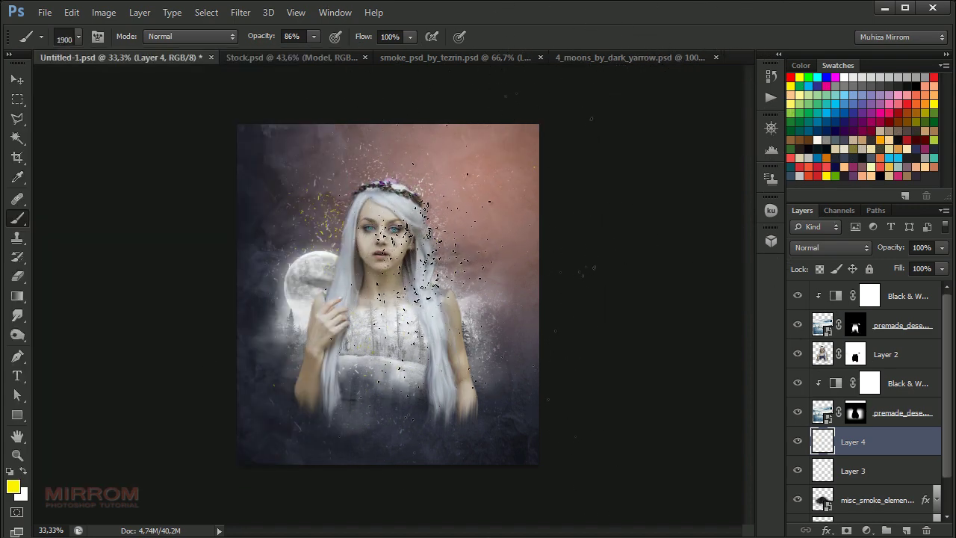
left_click_drag(426, 209, 418, 298)
key("bracketleft")
key("bracketleft")
key("bracketleft")
left_click_drag(404, 179, 403, 239)
left_click_drag(373, 171, 396, 254)
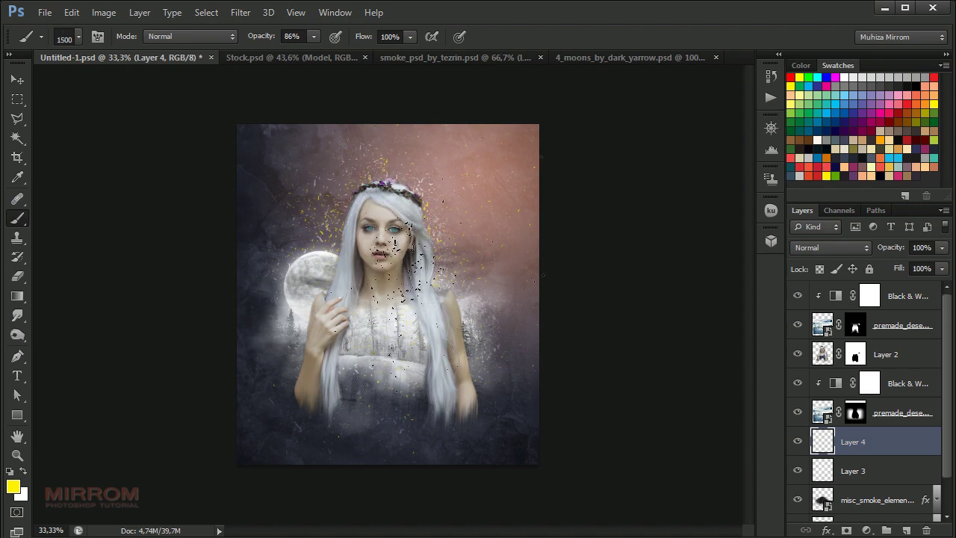
mouse_move(403, 298)
left_mouse_down()
mouse_move(366, 336)
mouse_move(328, 322)
left_mouse_up()
mouse_move(403, 352)
left_mouse_down()
mouse_move(478, 358)
mouse_move(471, 329)
left_mouse_up()
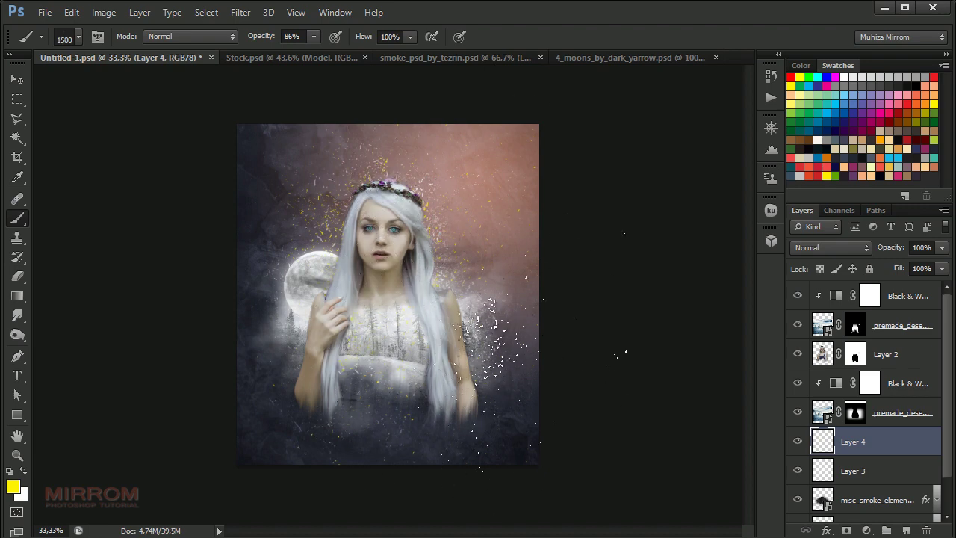
Step: Set the particle layer to Overlay blend mode and erase some of the sparkles
key("v")
left_click(840, 248)
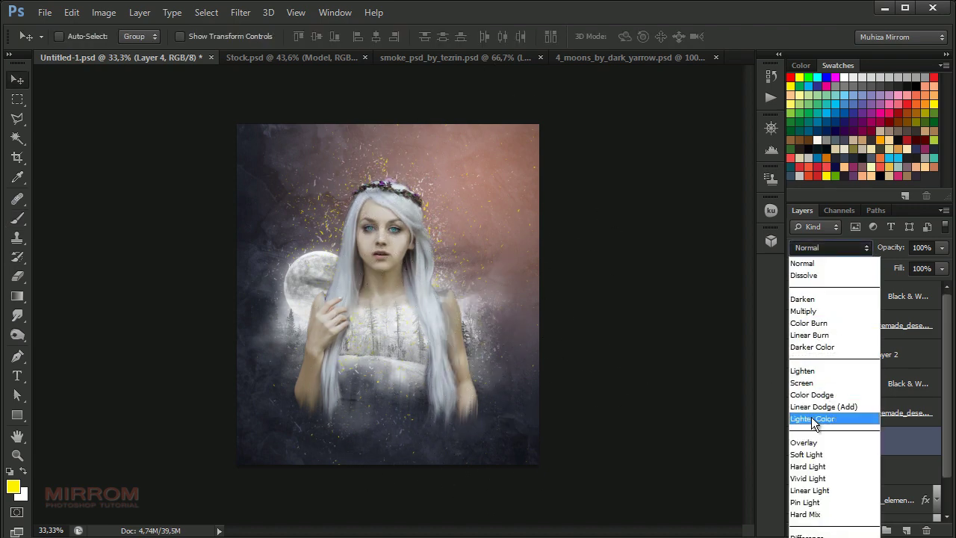
left_click(809, 442)
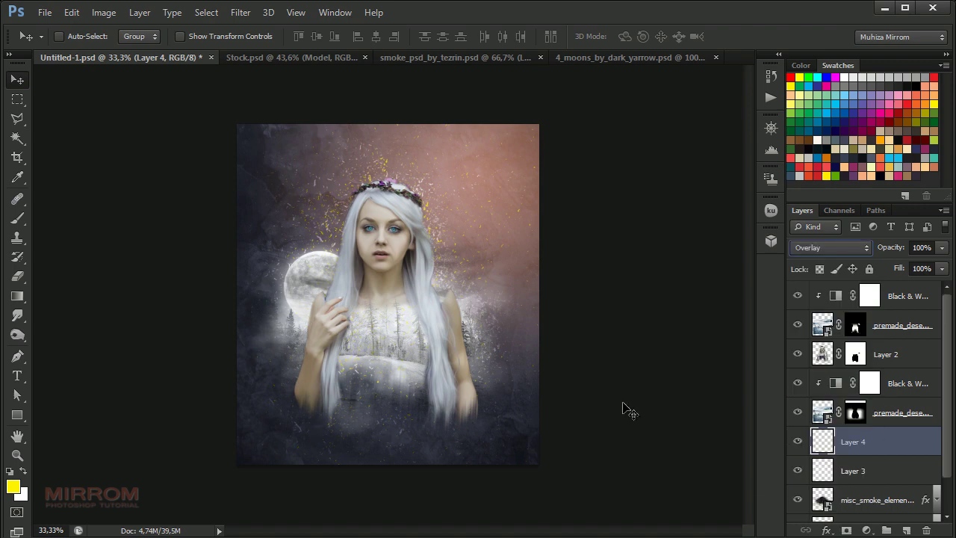
left_click(17, 276)
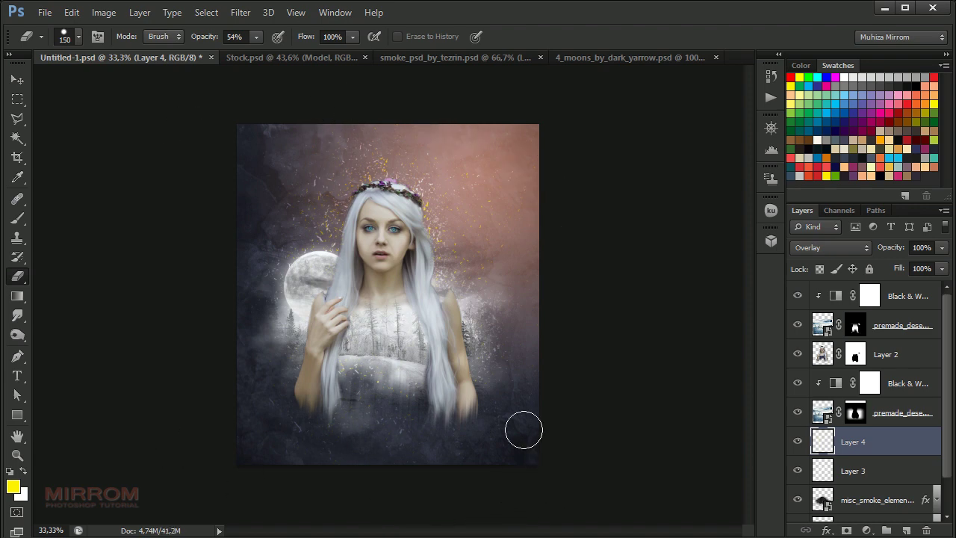
key("v")
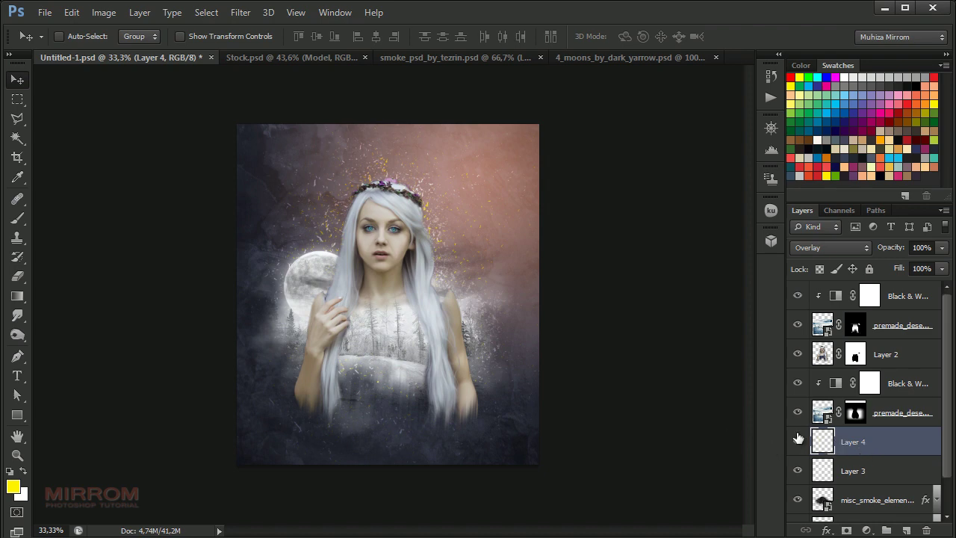
Step: Place the dead tree image over the girl and set its layer to Multiply
left_click(45, 12)
left_click(82, 266)
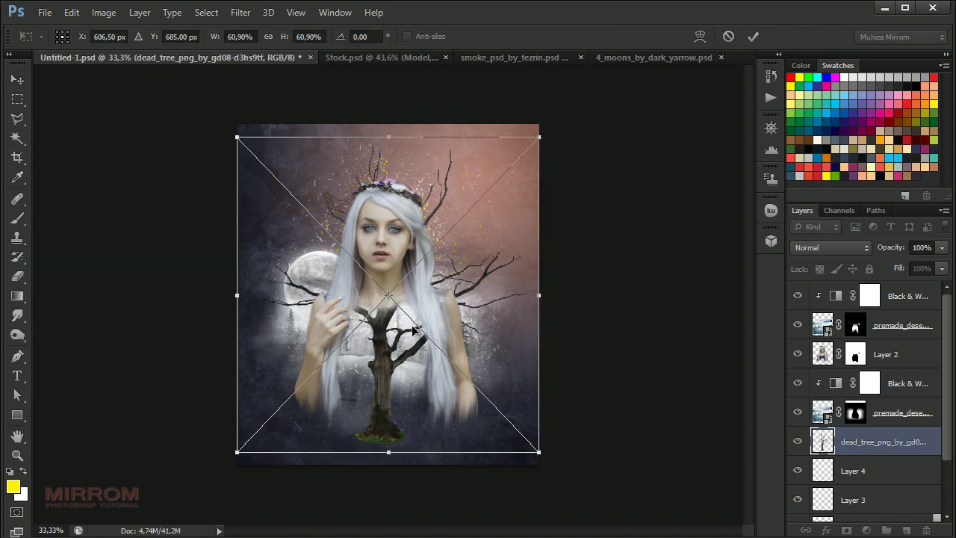
left_click_drag(412, 326, 409, 304)
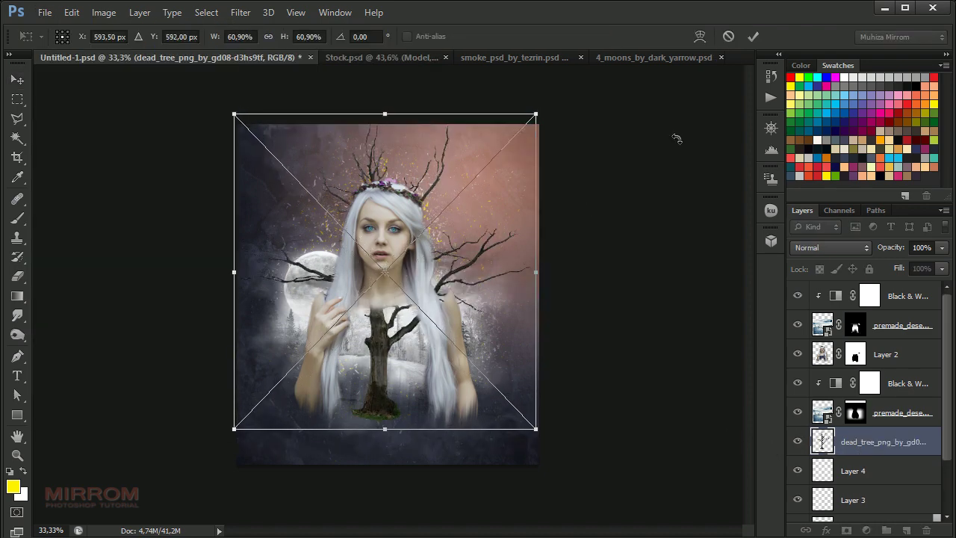
left_click(752, 37)
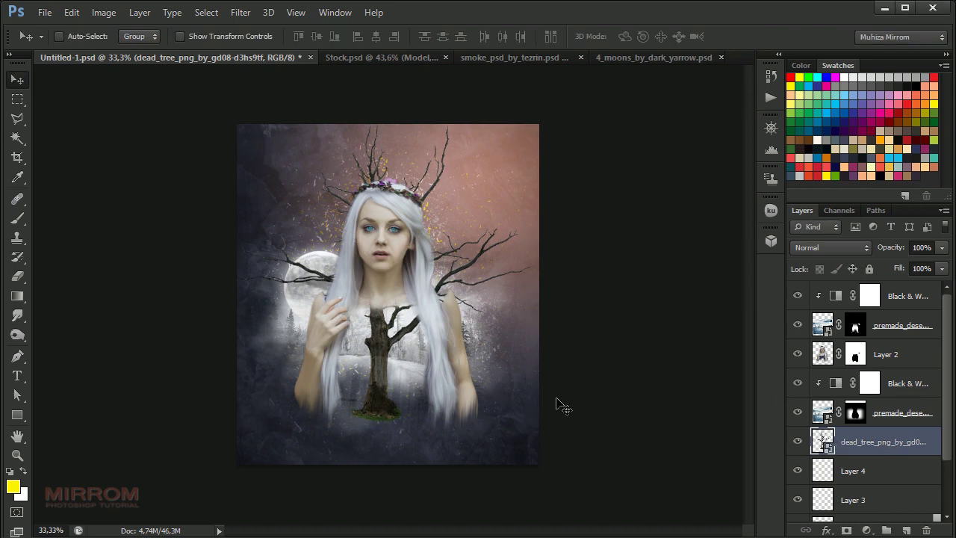
left_click(818, 248)
left_click(828, 304)
Step: Scale the tree down to about 39% so its branches spread behind the girl's head
key("ctrl+t")
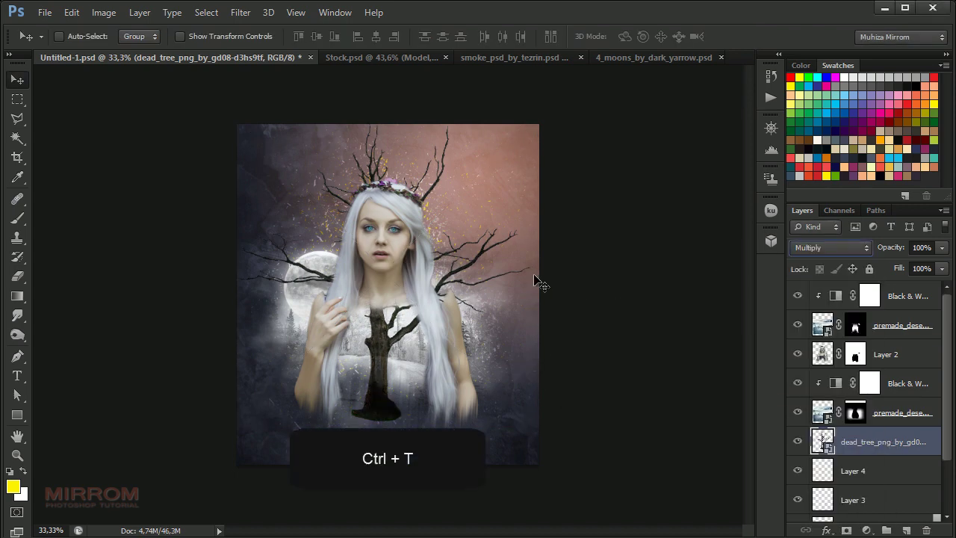
left_click_drag(503, 229, 504, 179)
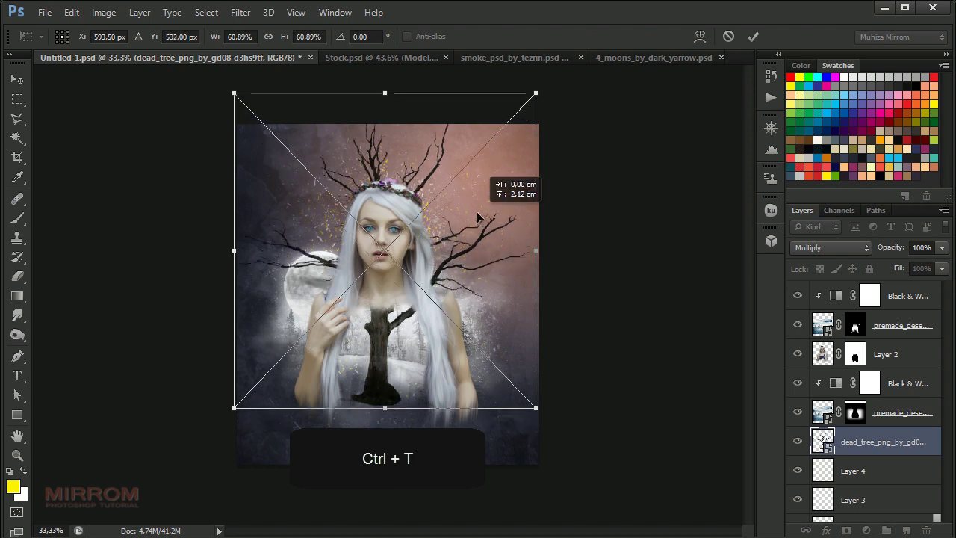
left_click_drag(535, 378, 474, 317)
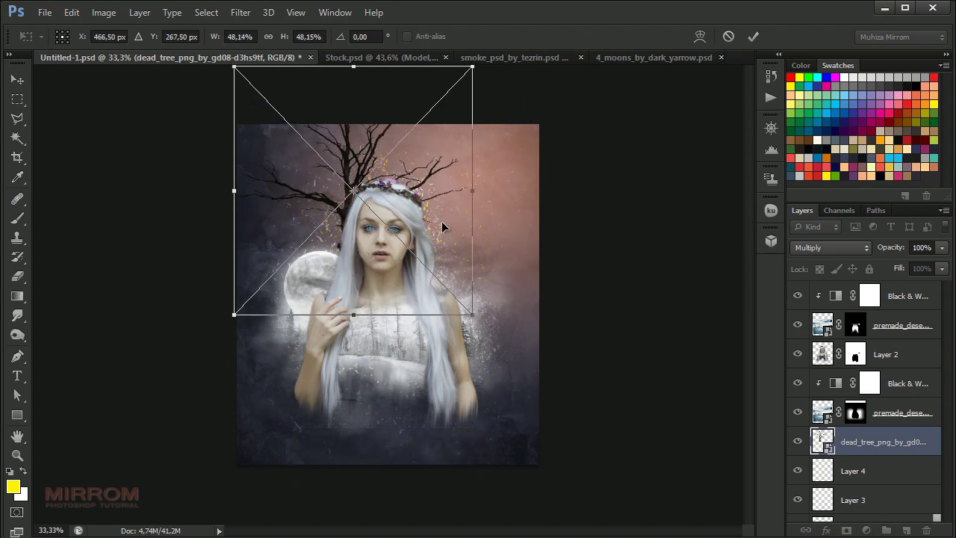
left_click_drag(442, 221, 479, 281)
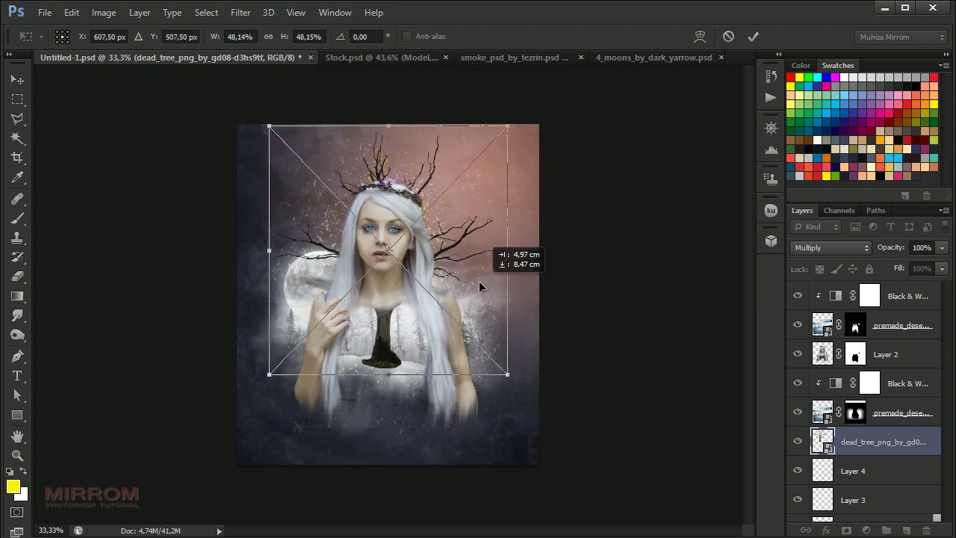
left_click_drag(510, 125, 500, 137)
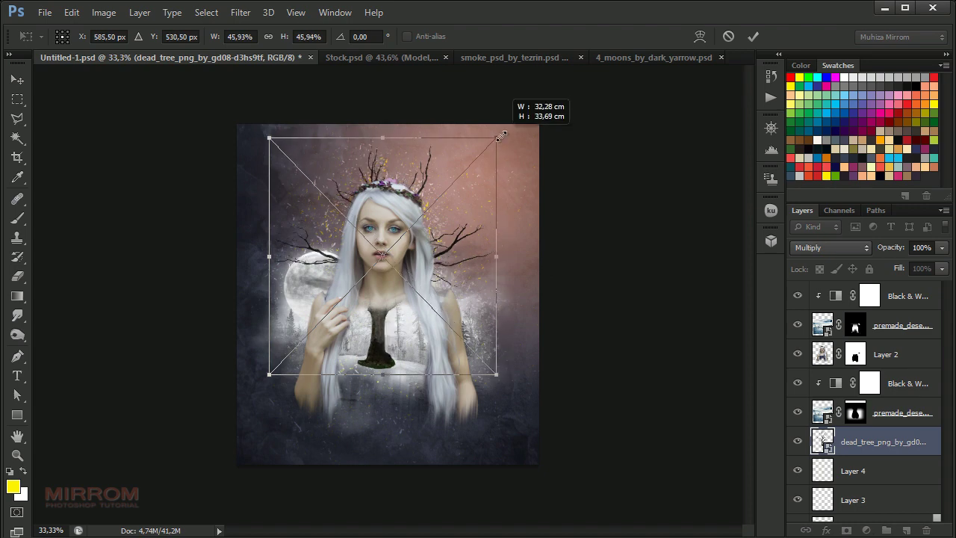
left_click_drag(497, 374, 495, 329)
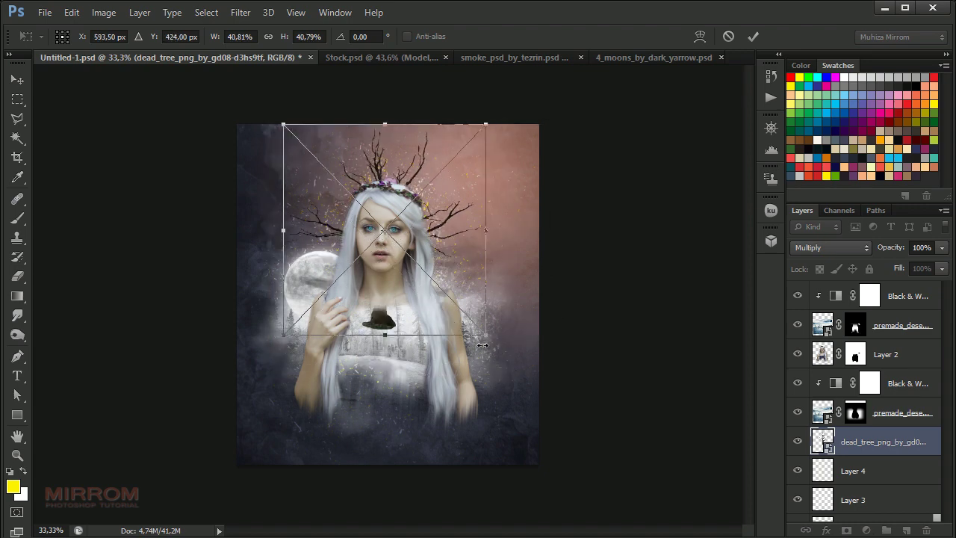
left_click_drag(448, 258, 464, 281)
left_click_drag(494, 344, 493, 342)
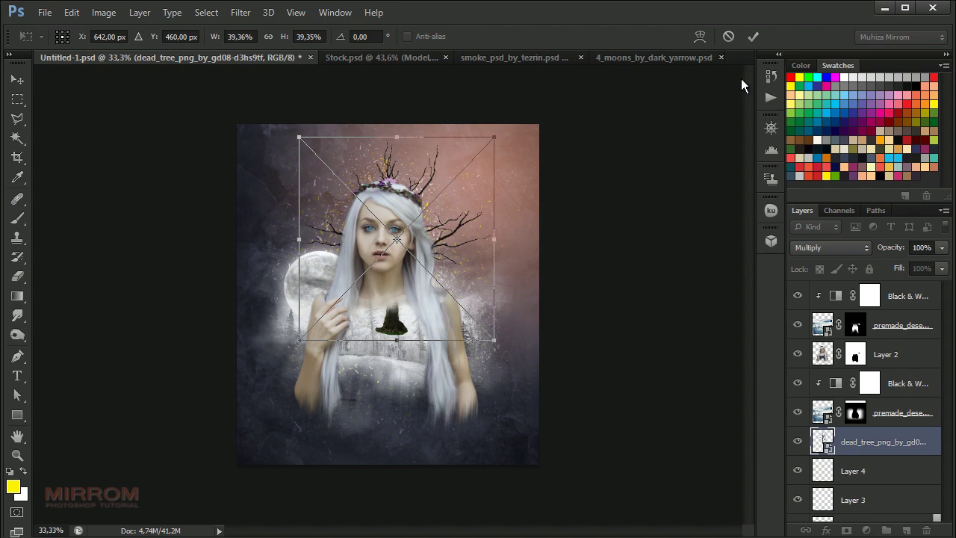
left_click(752, 36)
Step: Add a layer mask to the tree and paint out the trunk over the chest with a soft 45 px brush
left_click(846, 529)
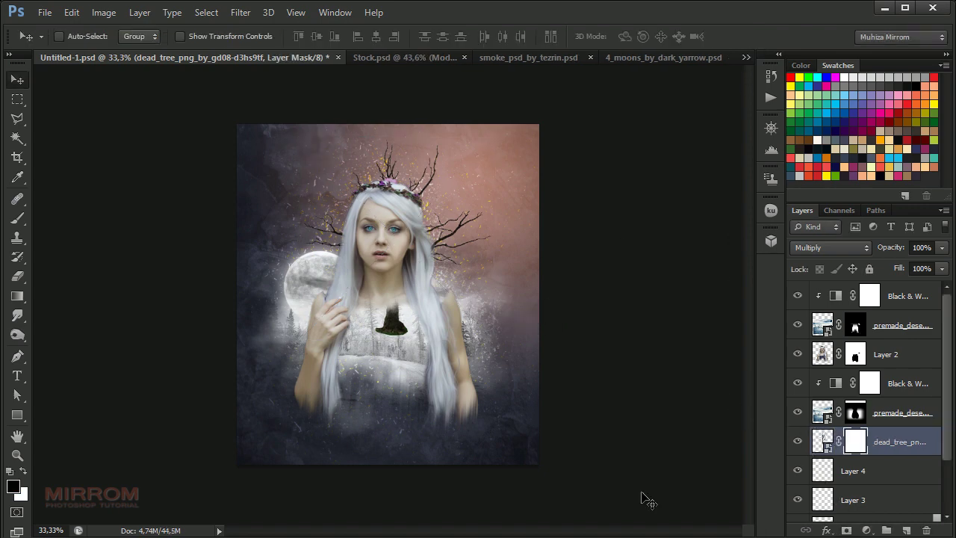
left_click(17, 217)
left_click(67, 36)
left_click(41, 158)
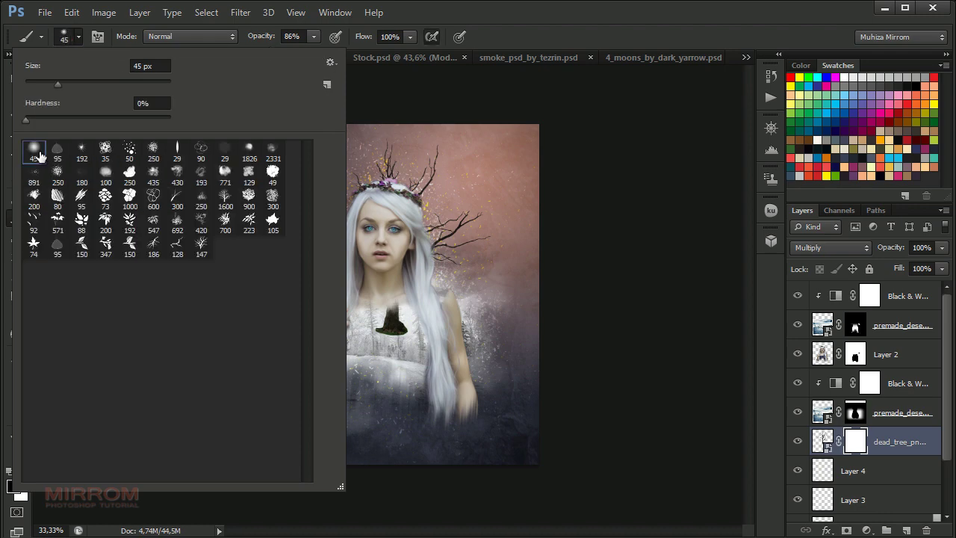
left_click(616, 128)
left_click_drag(392, 343, 395, 322)
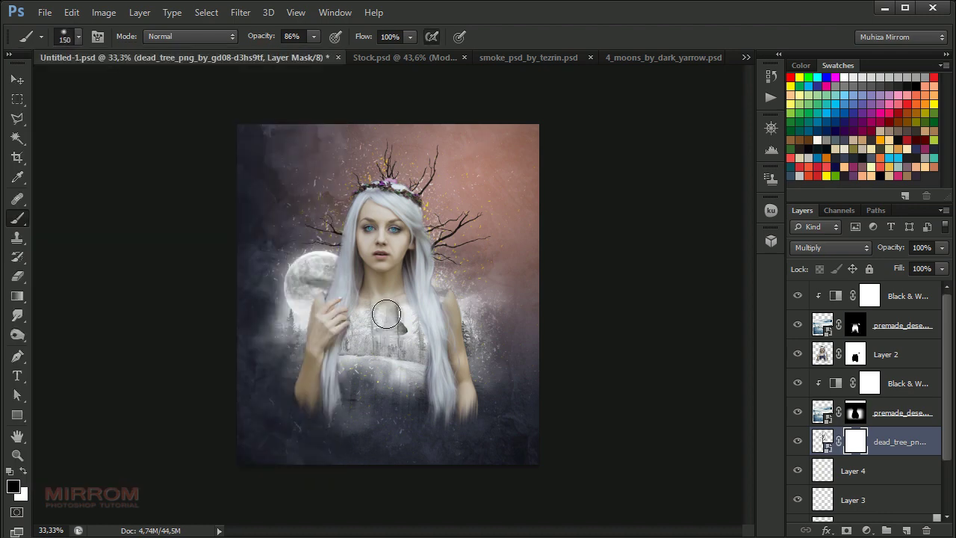
key("bracketright")
key("bracketright")
key("bracketright")
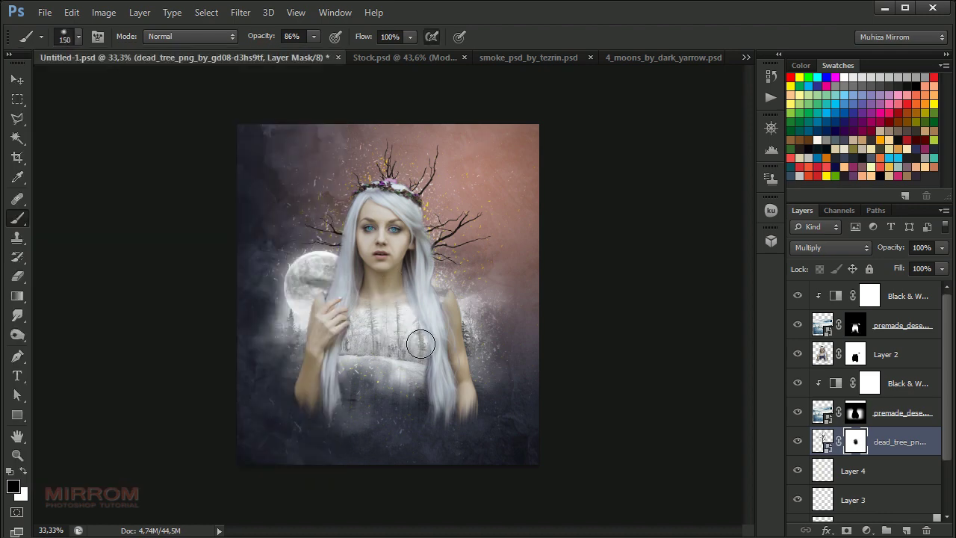
left_click(400, 321)
mouse_move(412, 284)
left_mouse_down()
mouse_move(331, 365)
mouse_move(411, 343)
mouse_move(483, 340)
left_mouse_up()
Step: Lower the tree layer's opacity to 54%
key("v")
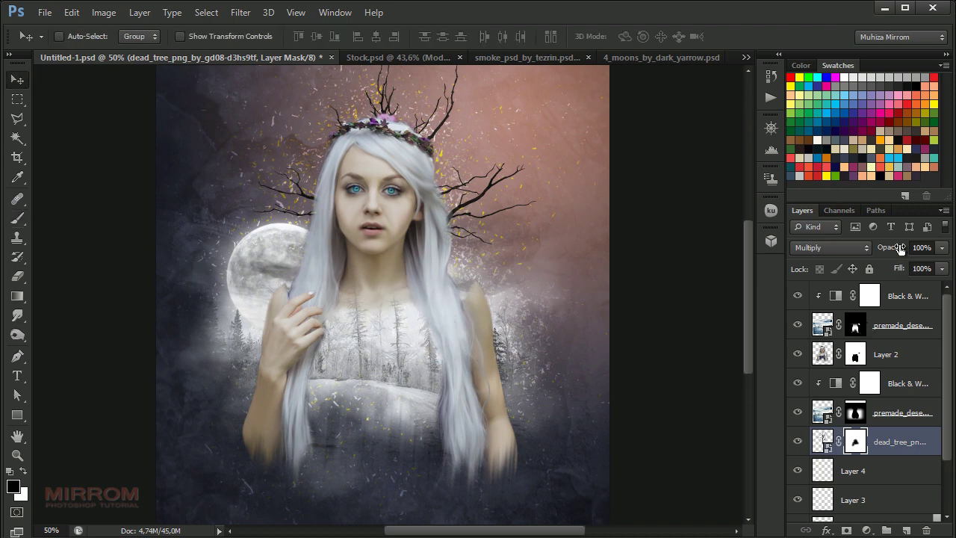
left_click_drag(901, 248, 882, 249)
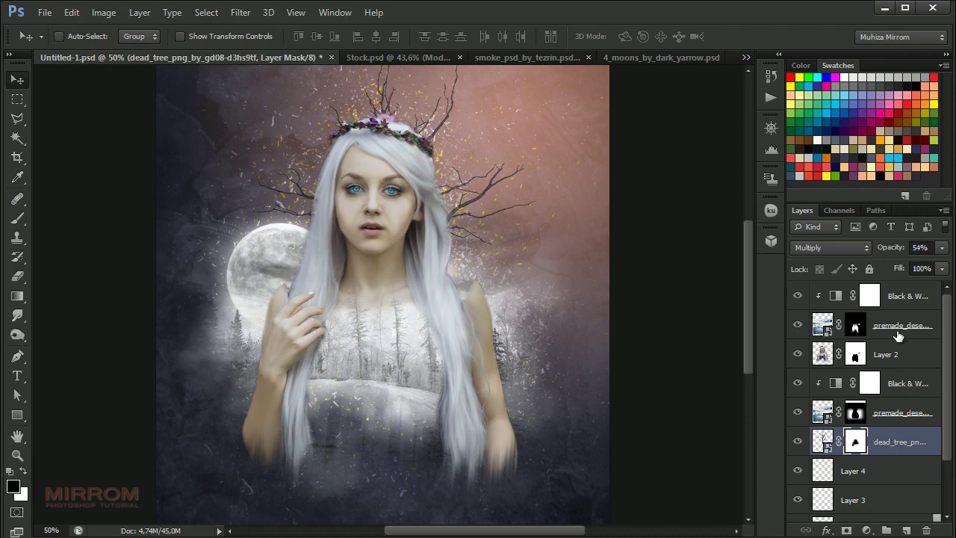
left_click(902, 294)
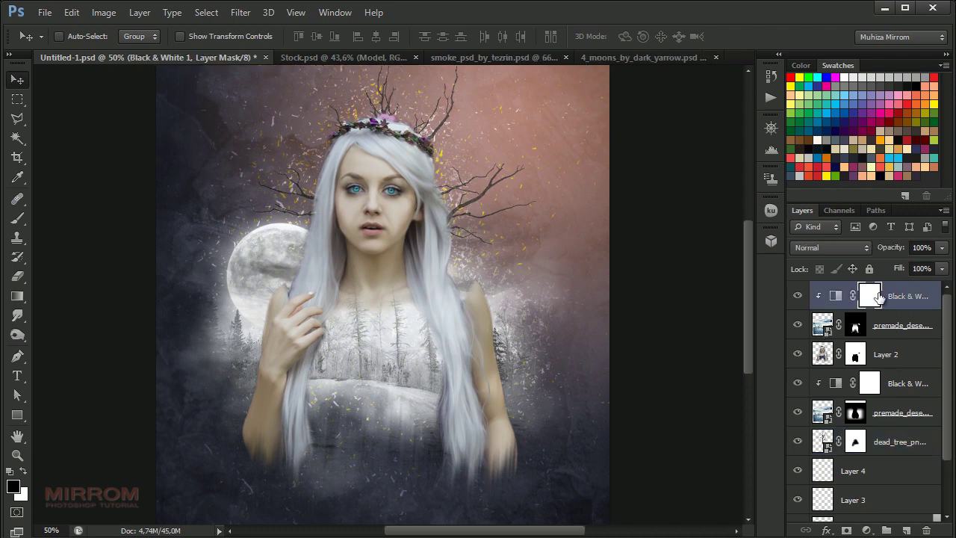
Step: In the smoke sheet, lasso the top-left smoke wisp and copy it to its own layer
left_click(473, 57)
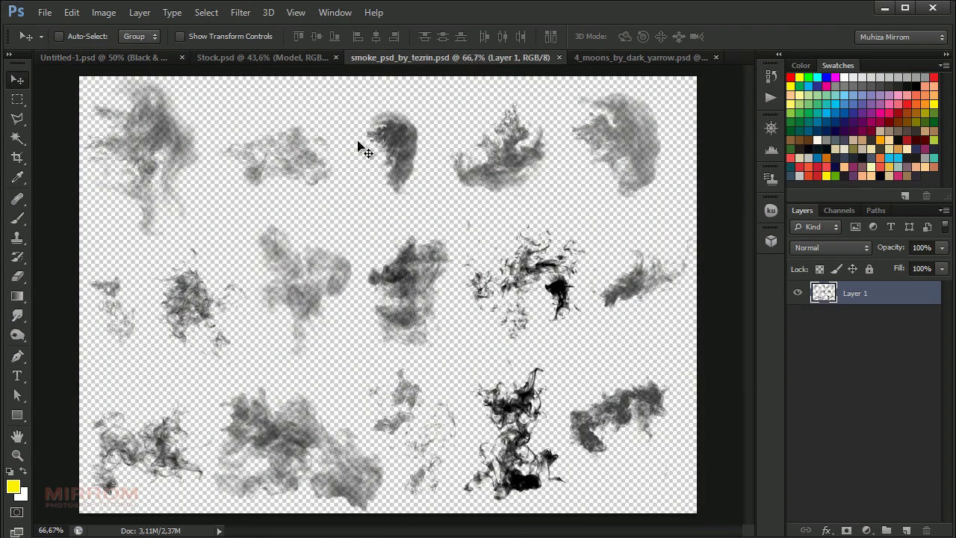
left_click(22, 117)
left_click(215, 84)
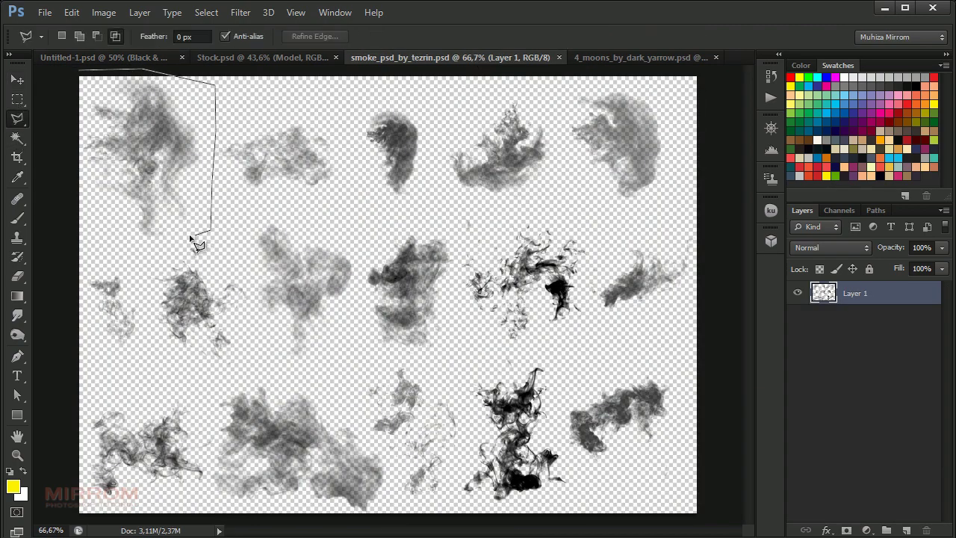
left_click(127, 248)
left_click(68, 231)
left_click(37, 110)
left_click(82, 76)
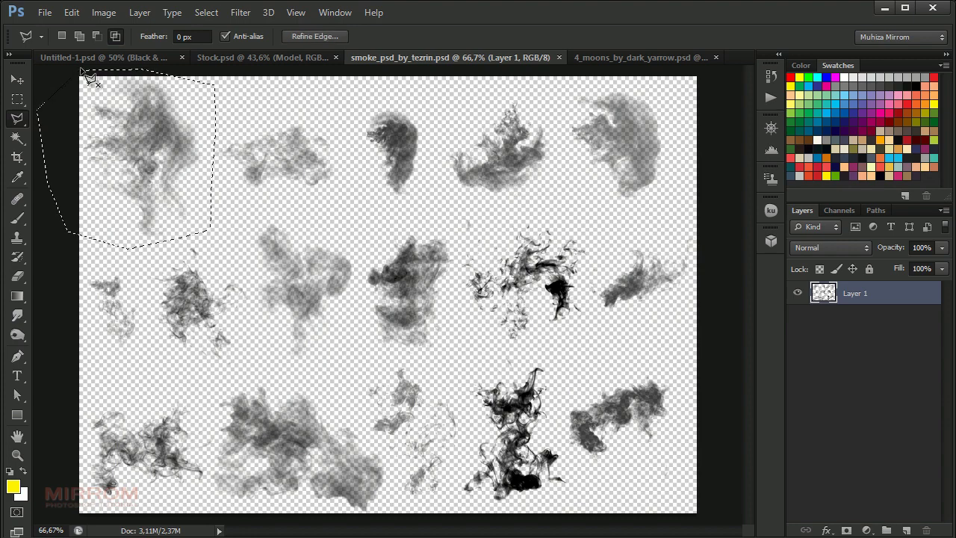
right_click(154, 129)
left_click(224, 251)
Step: Bring the smoke layer into the girl composite, release its clipping mask, and set it beside her shoulder
key("v")
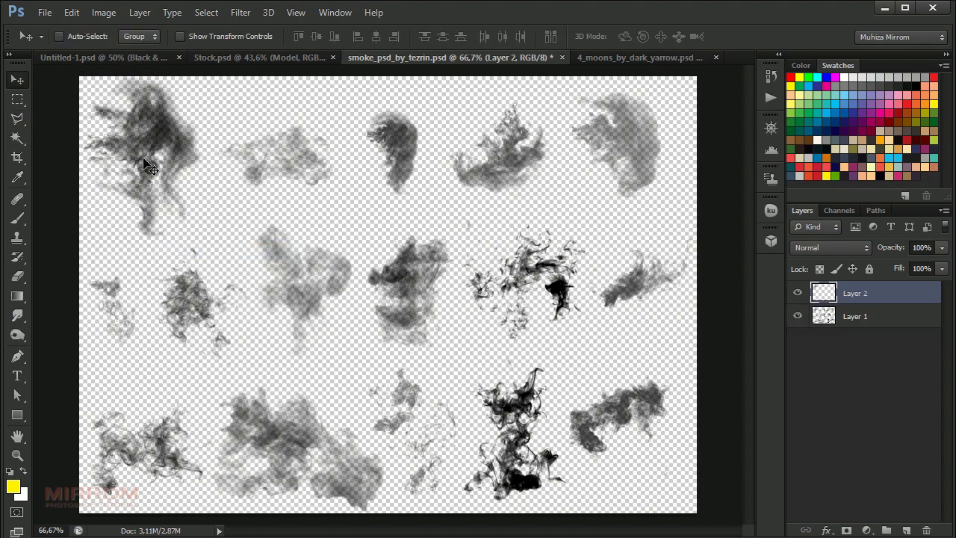
left_click_drag(149, 164, 409, 290)
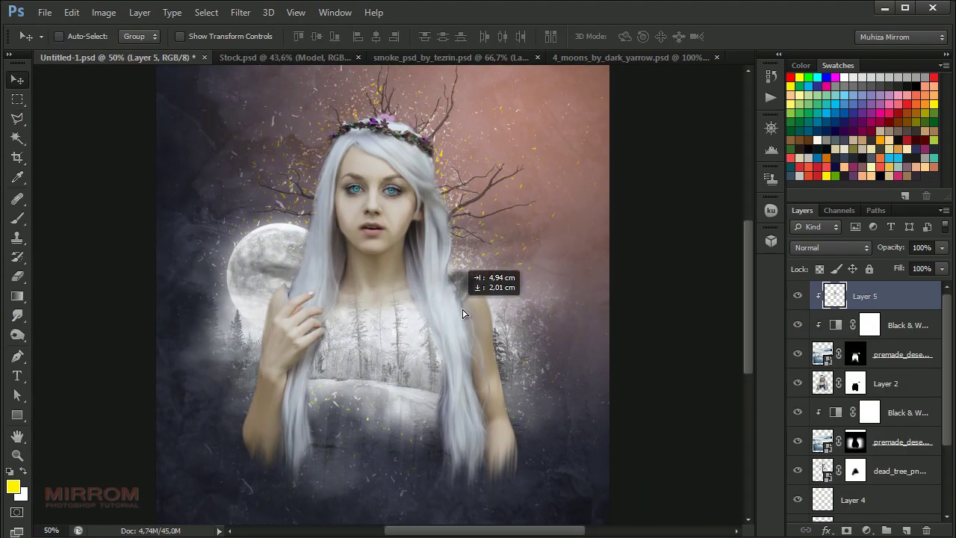
right_click(885, 297)
left_click(788, 345)
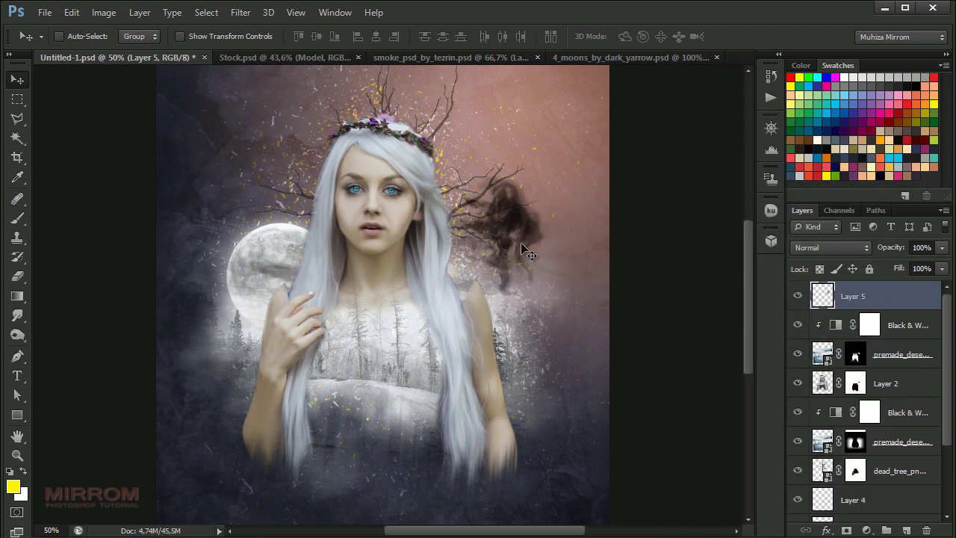
mouse_move(523, 250)
left_mouse_down()
mouse_move(525, 263)
mouse_move(496, 277)
left_mouse_up()
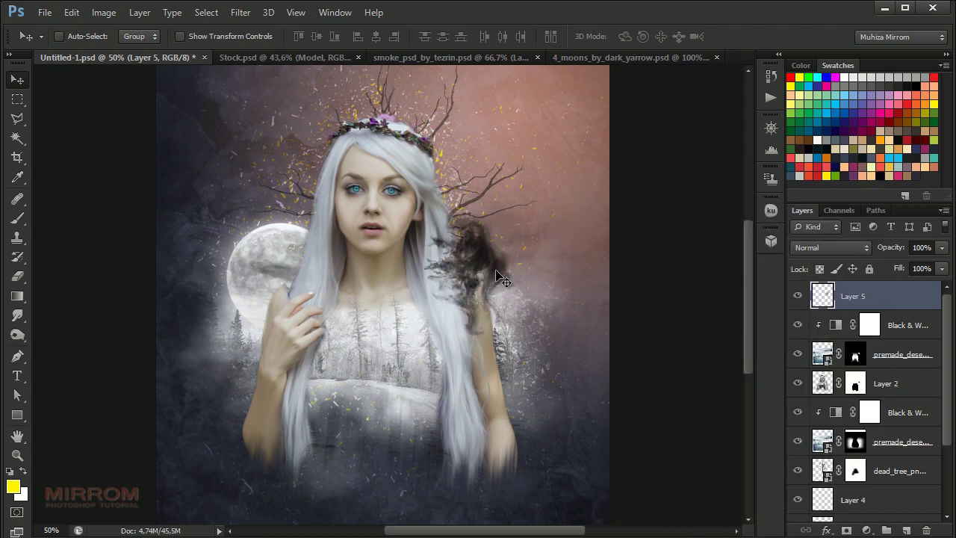
Step: Flip the smoke vertically, rotate it to about -25°, enlarge it slightly, and set its fill to 0%
key("ctrl+t")
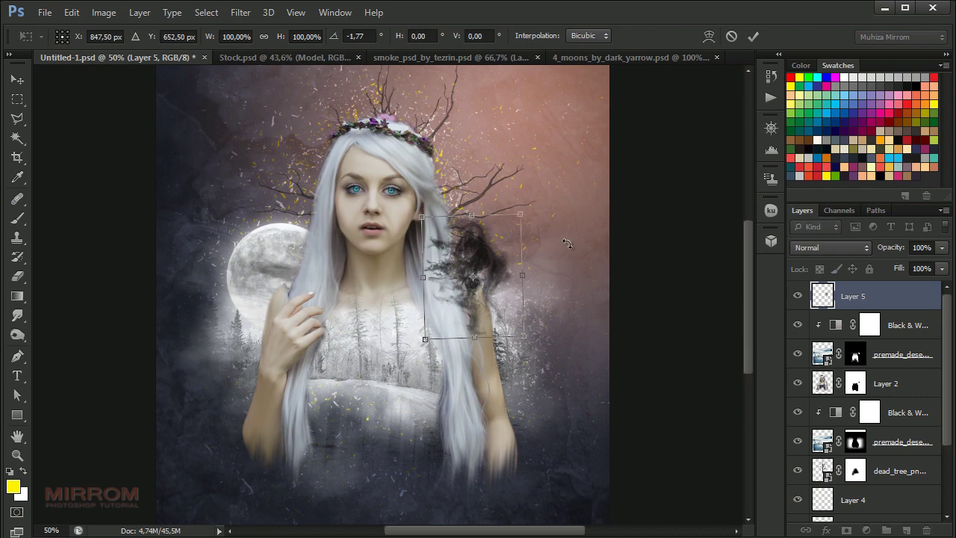
left_click_drag(556, 235, 534, 200)
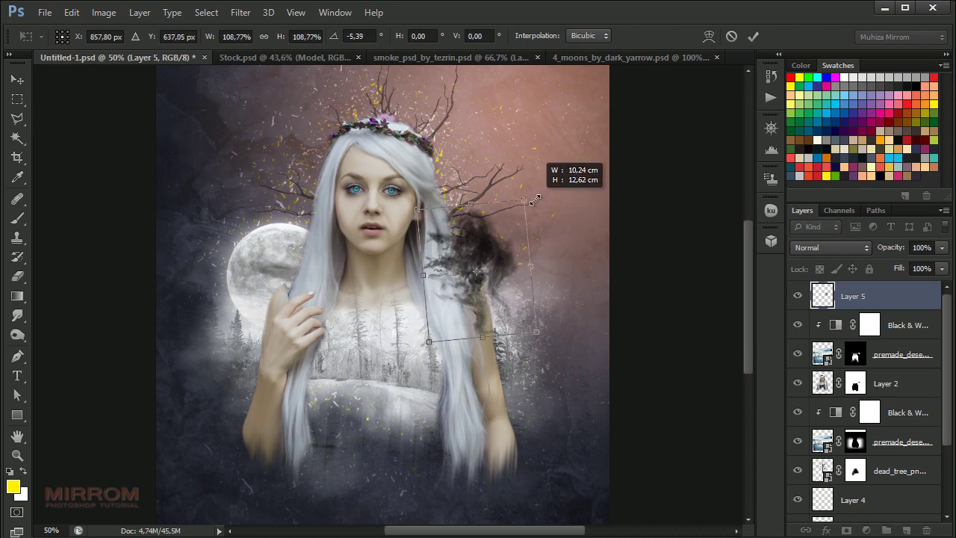
left_click_drag(504, 255, 496, 260)
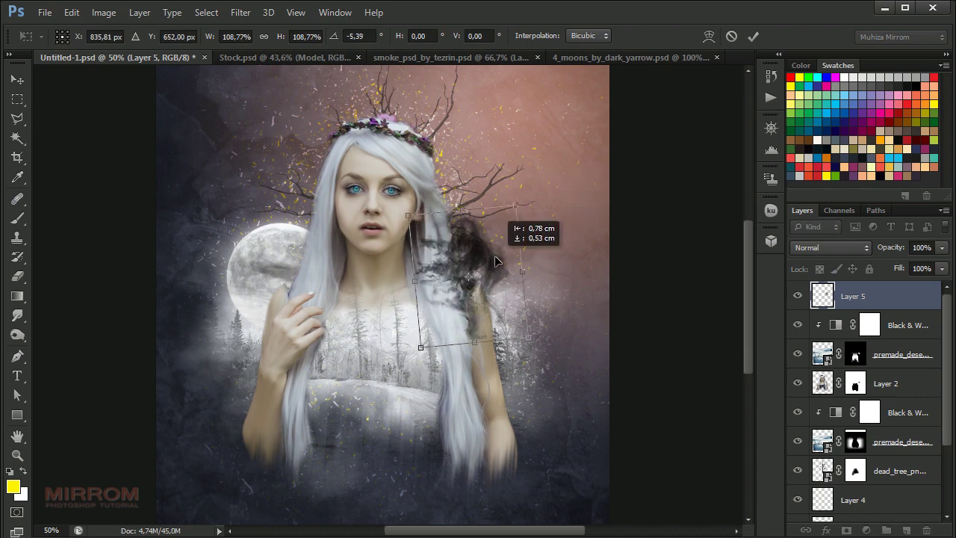
right_click(492, 234)
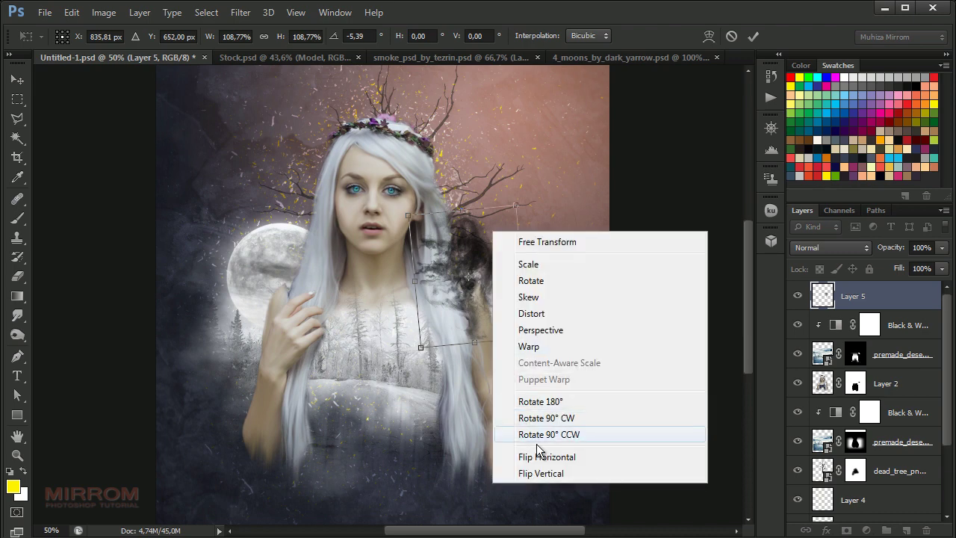
left_click(554, 474)
left_click_drag(561, 330, 598, 272)
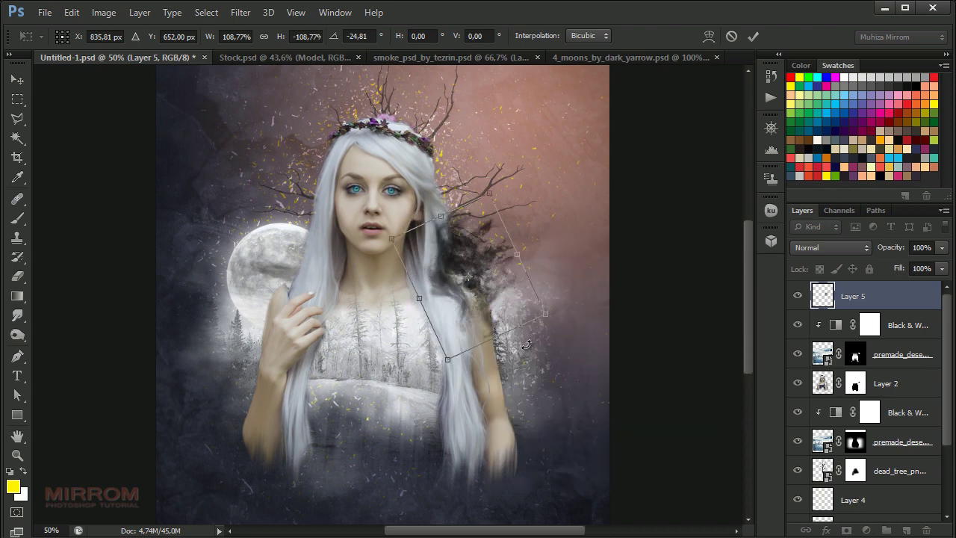
left_click_drag(500, 298, 506, 317)
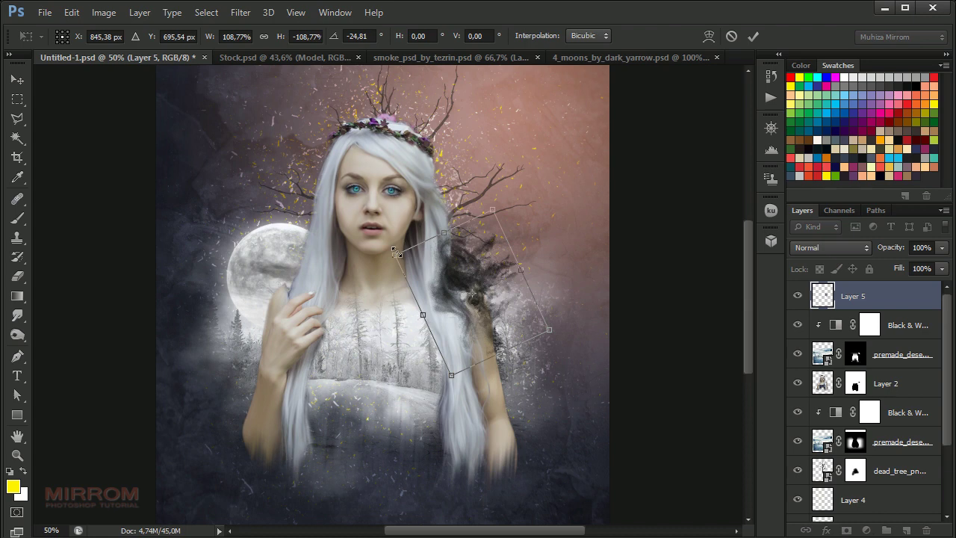
left_click_drag(396, 253, 390, 248)
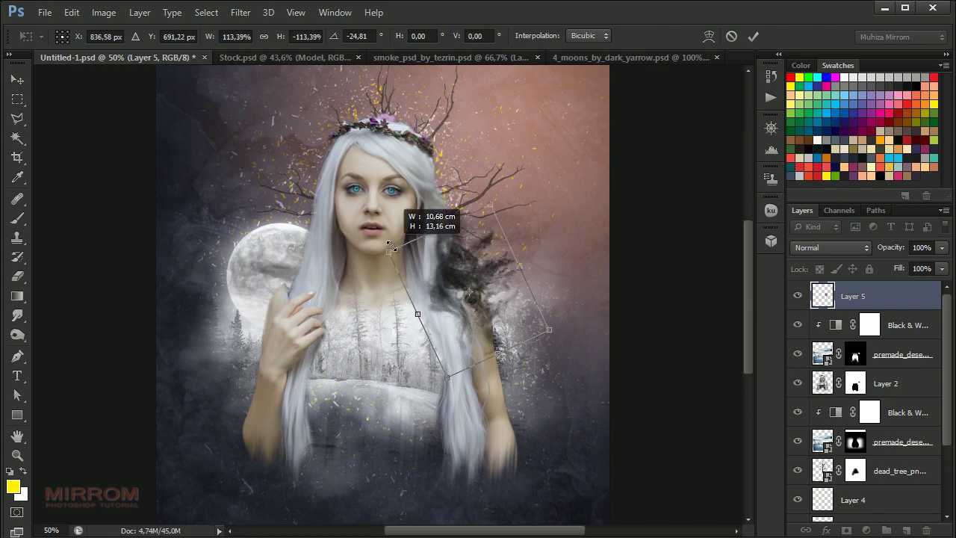
left_click(753, 36)
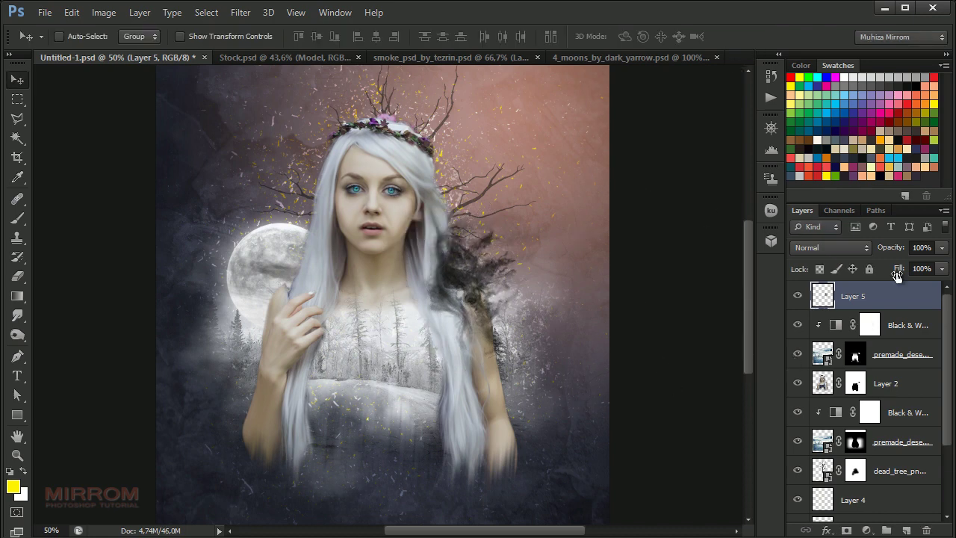
left_click_drag(897, 274, 904, 277)
Step: Give Layer 5 a Color Overlay of pale blue-grey #d3dbe2 sampled from the girl's hair
double_click(935, 310)
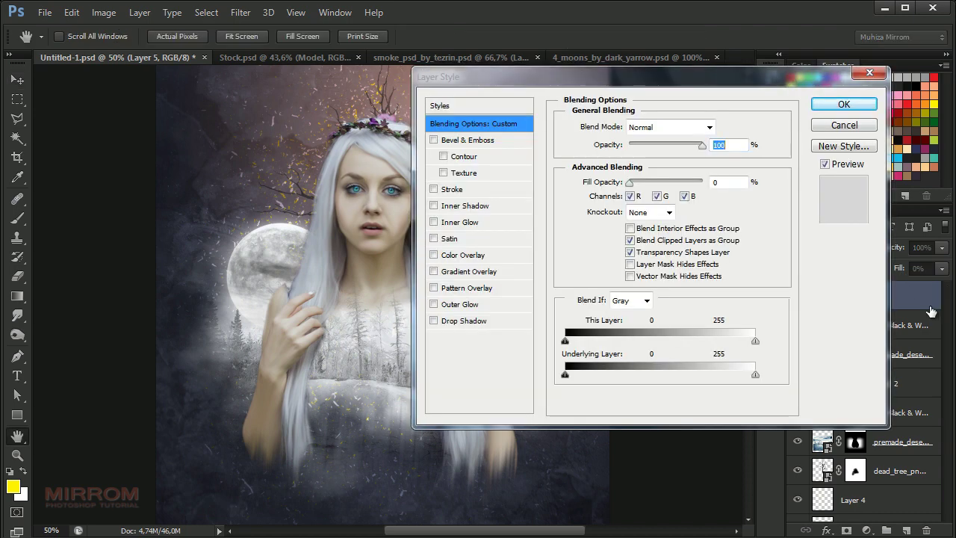
left_click_drag(396, 456, 273, 456)
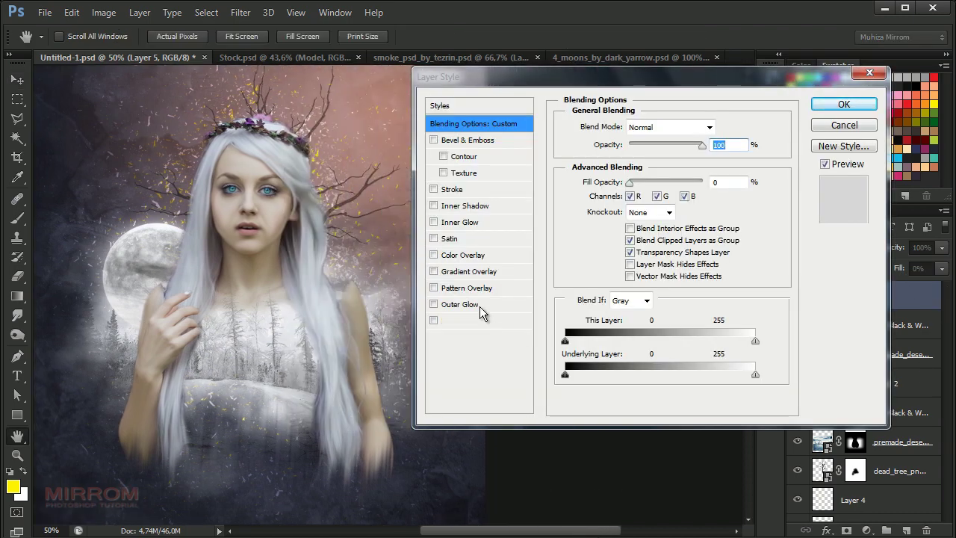
left_click(471, 256)
left_click(723, 127)
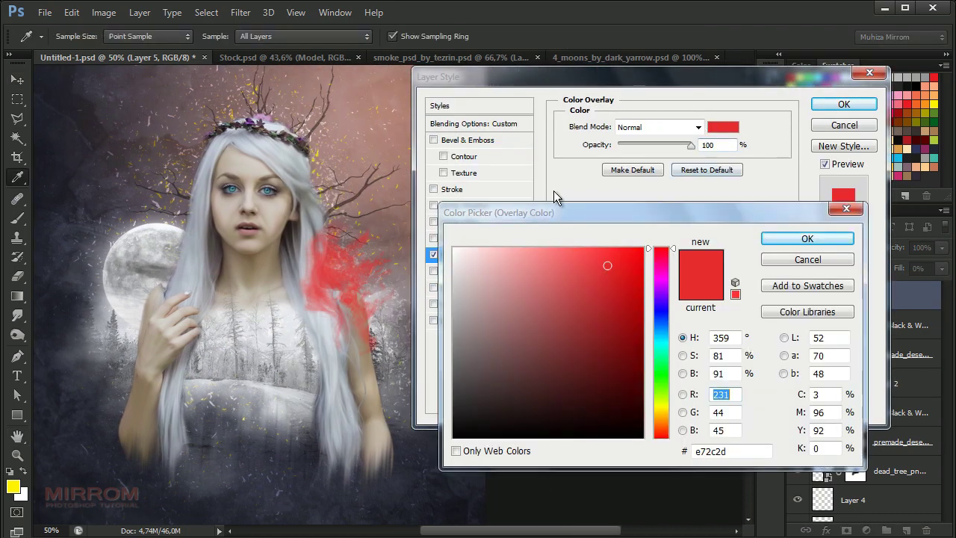
left_click(344, 288)
left_click_drag(325, 340, 326, 329)
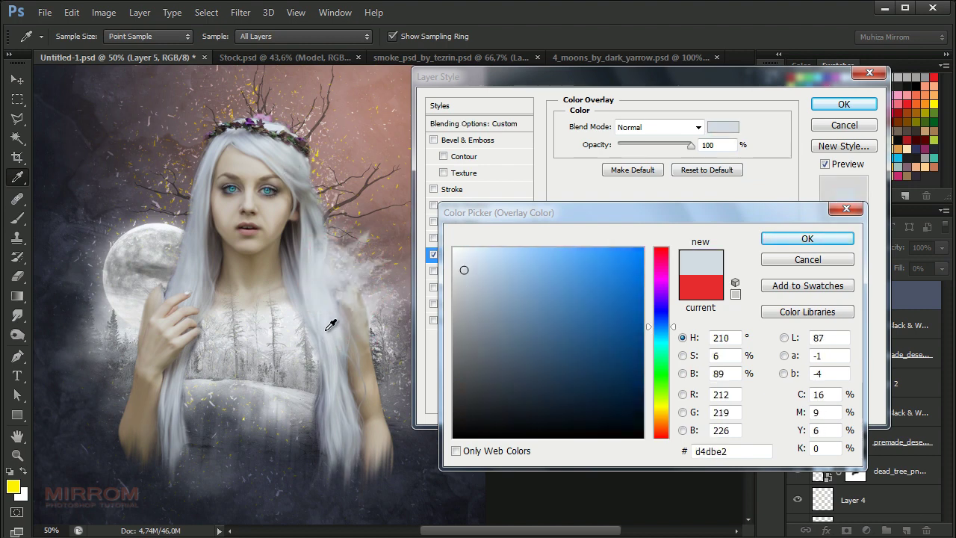
left_click(326, 329)
left_click(790, 239)
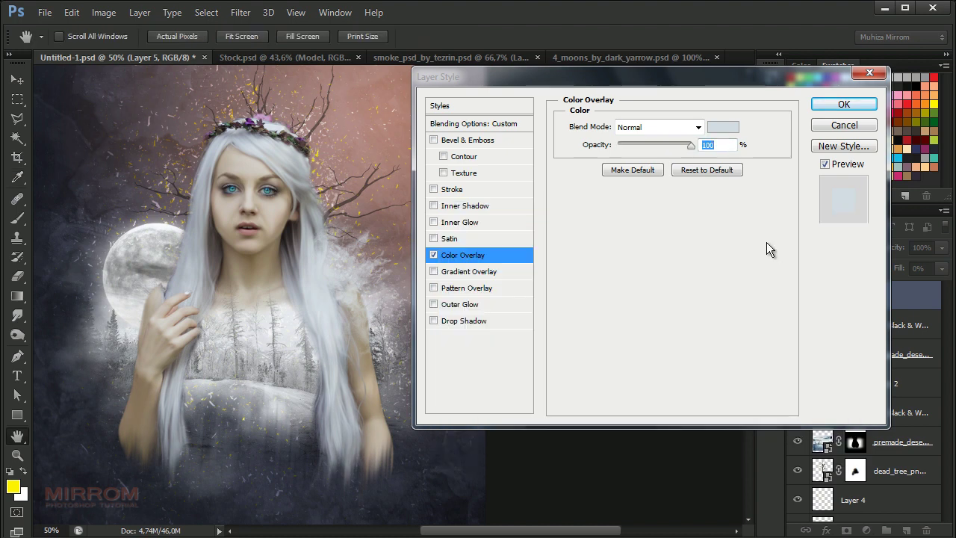
Step: Duplicate the pale smoke, flip the copy horizontally, rotate about -7.6°, and place it beside her head
left_click(843, 105)
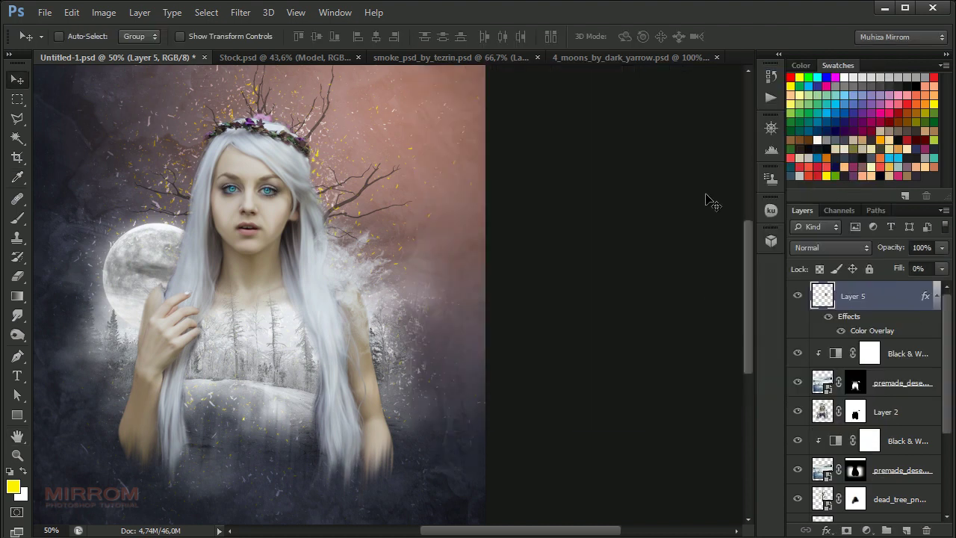
key("ctrl+j")
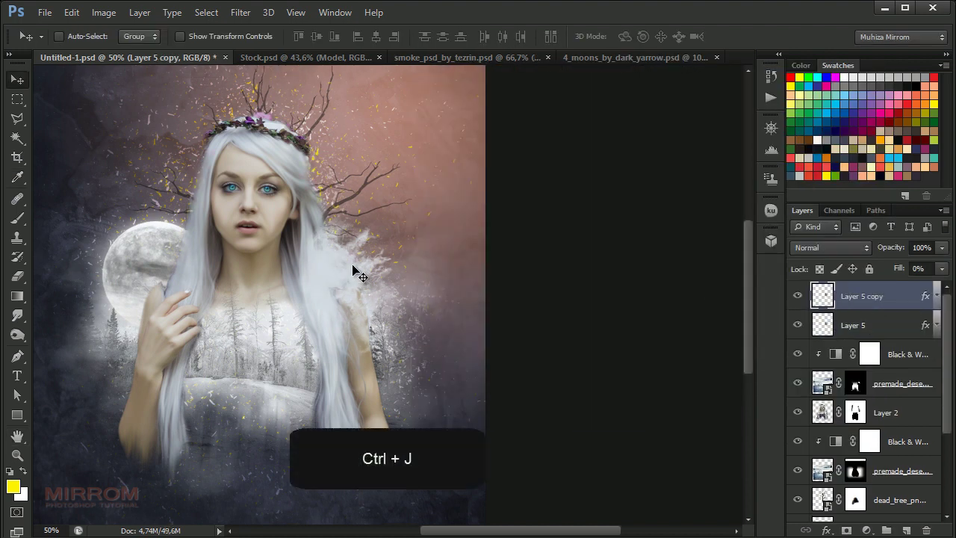
left_click_drag(356, 270, 373, 209)
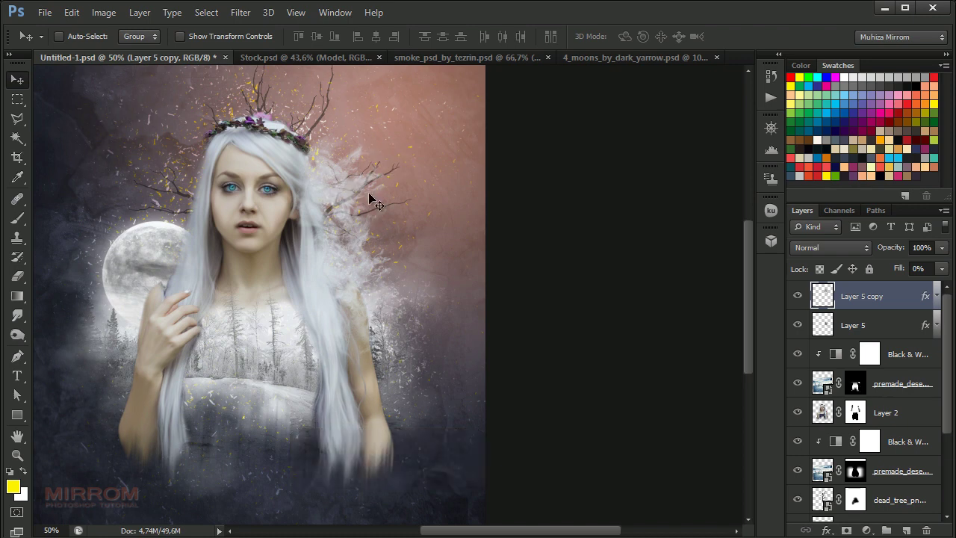
key("ctrl+t")
right_click(358, 167)
left_click(396, 394)
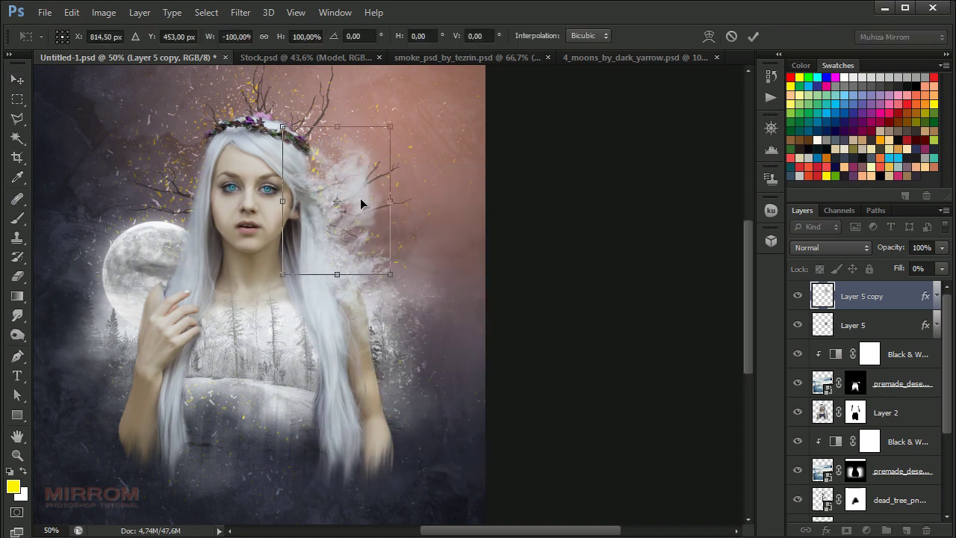
left_click_drag(361, 203, 338, 186)
left_click_drag(453, 156, 440, 140)
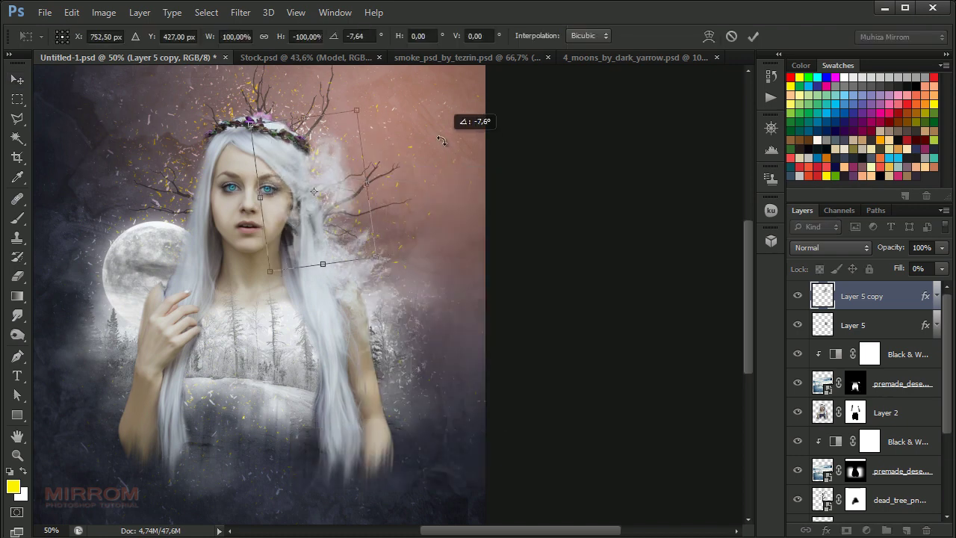
left_click_drag(341, 169, 336, 172)
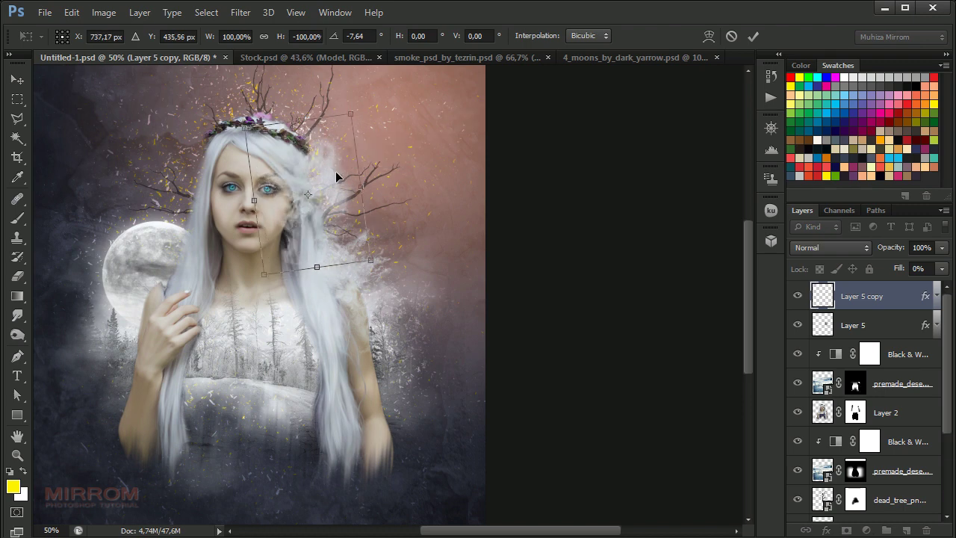
left_click_drag(420, 169, 419, 162)
left_click_drag(369, 207, 213, 185)
key("Return")
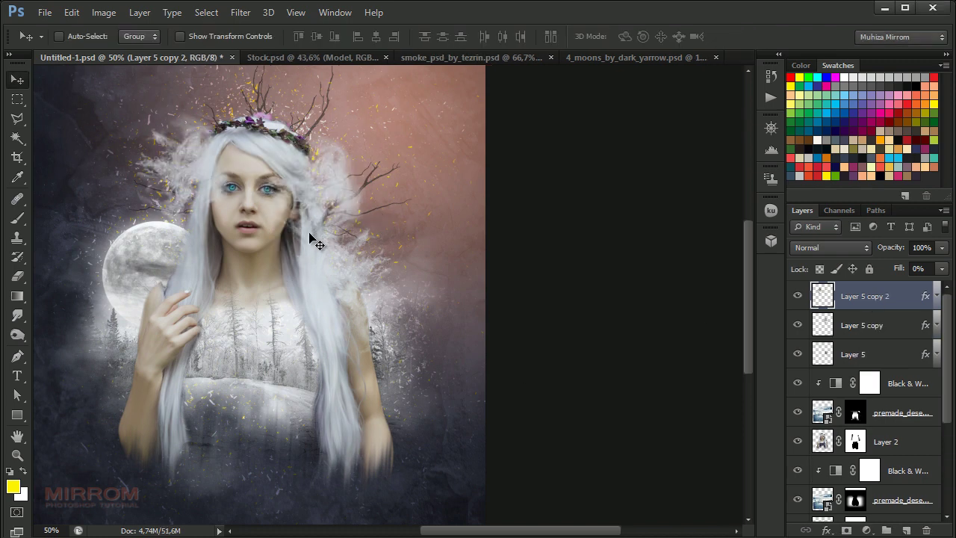
Step: Flip another smoke wisp vertically and tilt it over the upper left side
key("ctrl+t")
right_click(224, 299)
left_click(246, 400)
left_click_drag(257, 144, 351, 160)
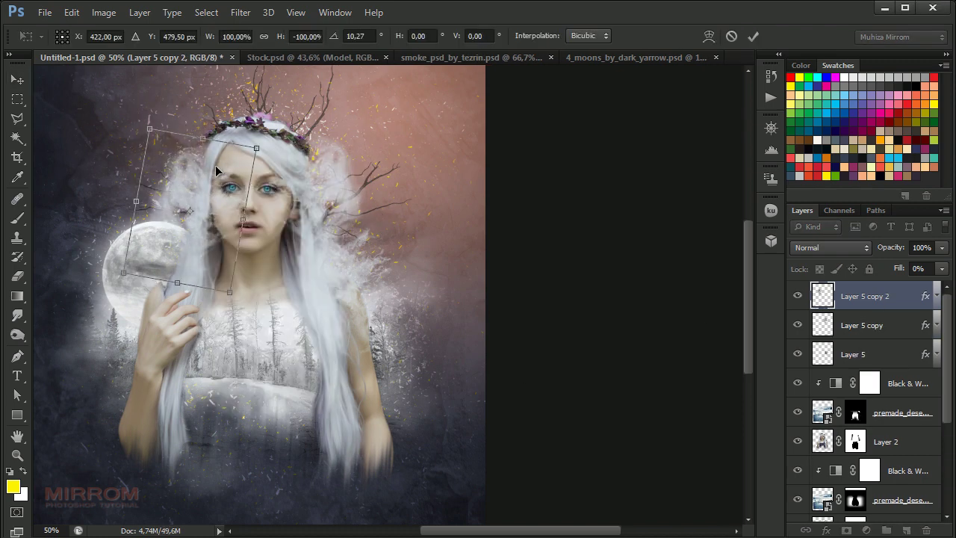
left_click(753, 36)
Step: Add a fourth smoke wisp, flipped horizontally, and move it down beside the moon
key("ctrl+j")
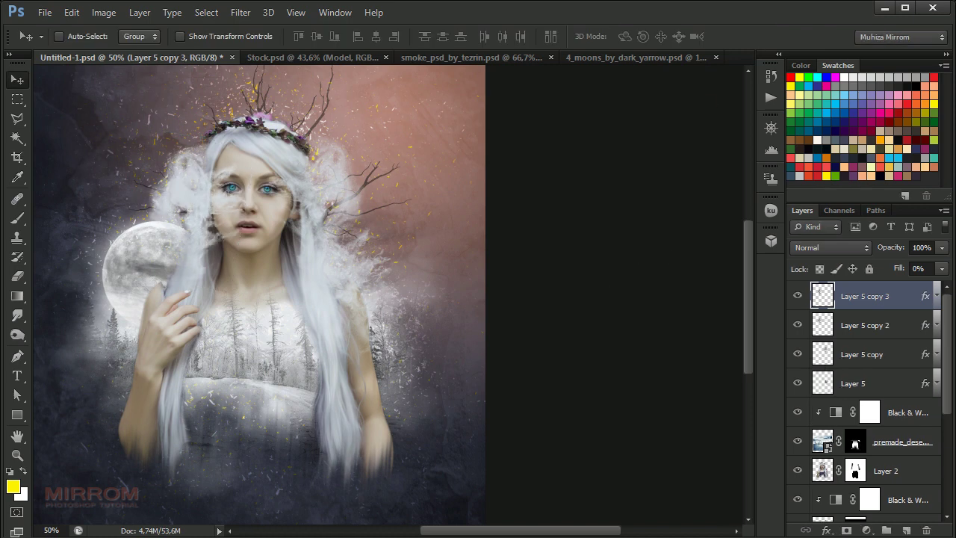
key("ctrl+t")
right_click(213, 215)
left_click(273, 442)
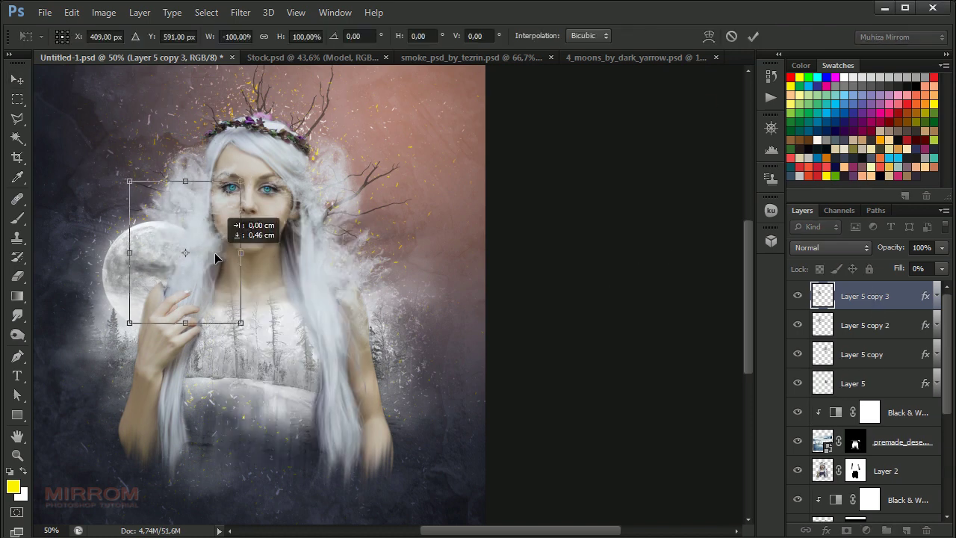
mouse_move(215, 252)
left_mouse_down()
mouse_move(251, 261)
mouse_move(188, 259)
left_mouse_up()
key("Return")
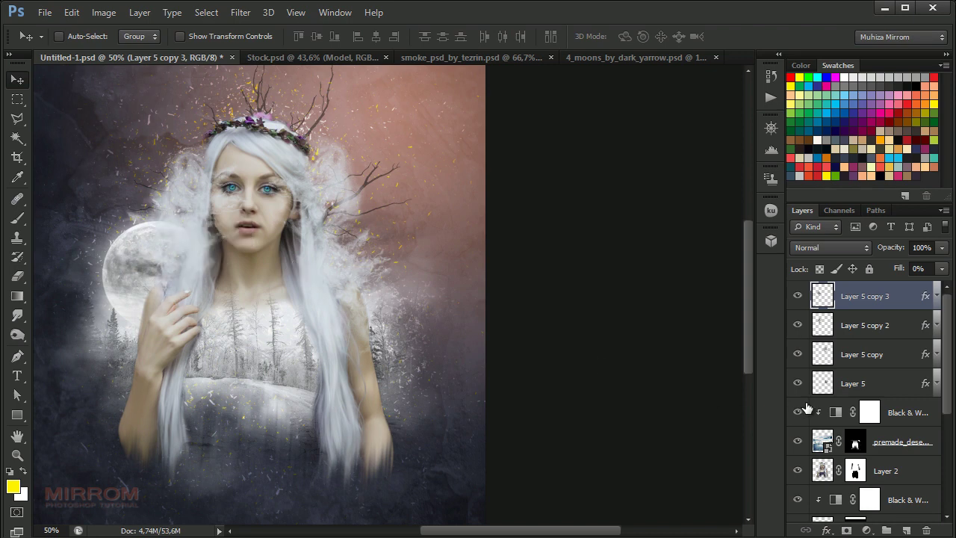
Step: Mask Layer 5 copy 2 and copy 3, hiding the wisps crossing the left eye and neck
left_click(847, 530)
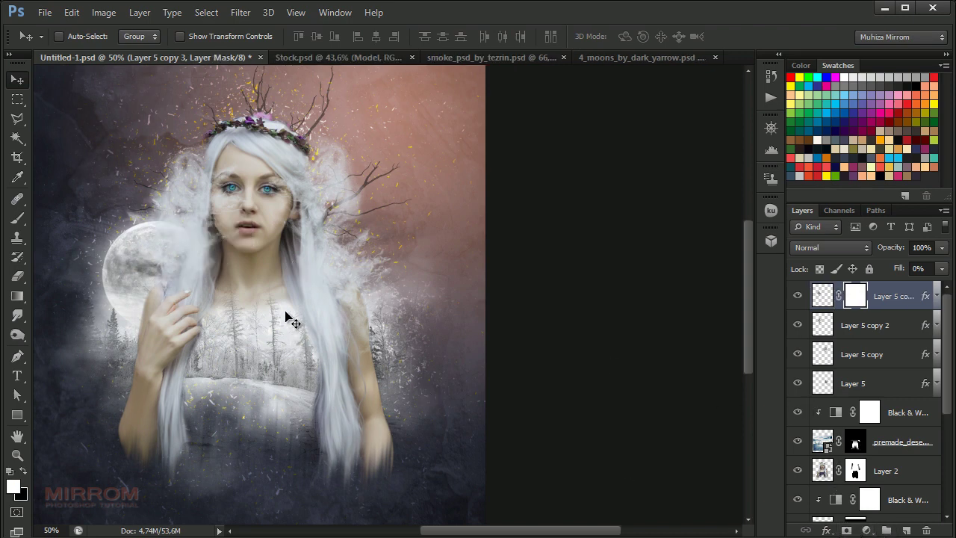
key("b")
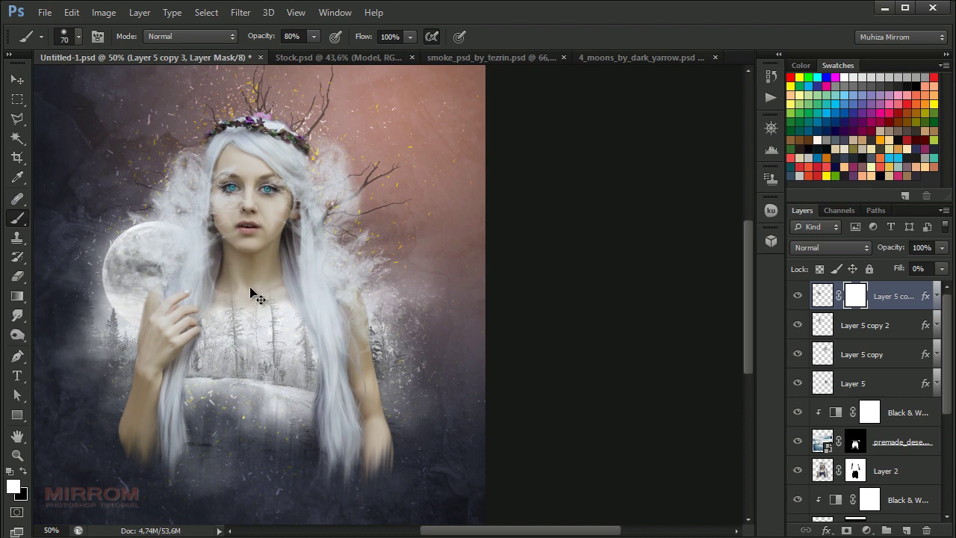
left_click(244, 296, "ctrl")
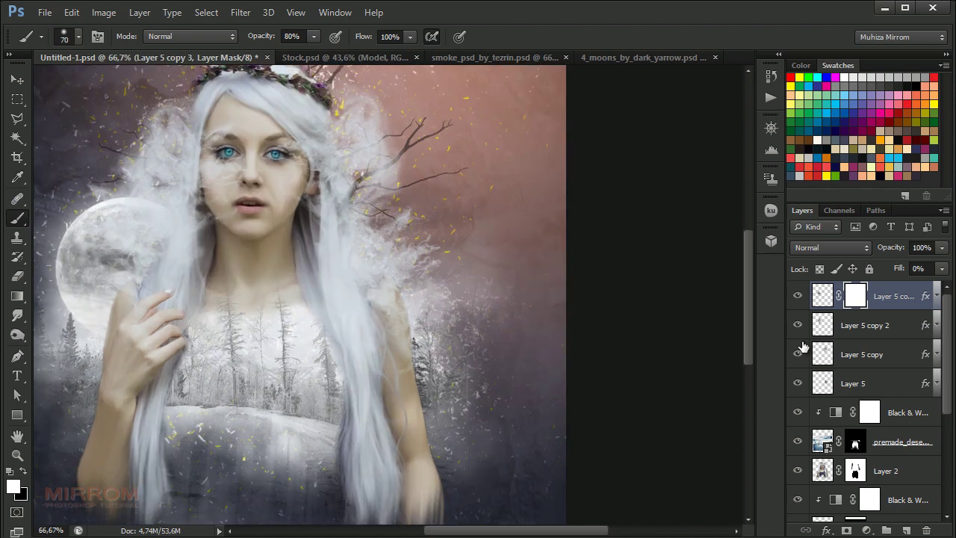
left_click(831, 329)
left_click(847, 531)
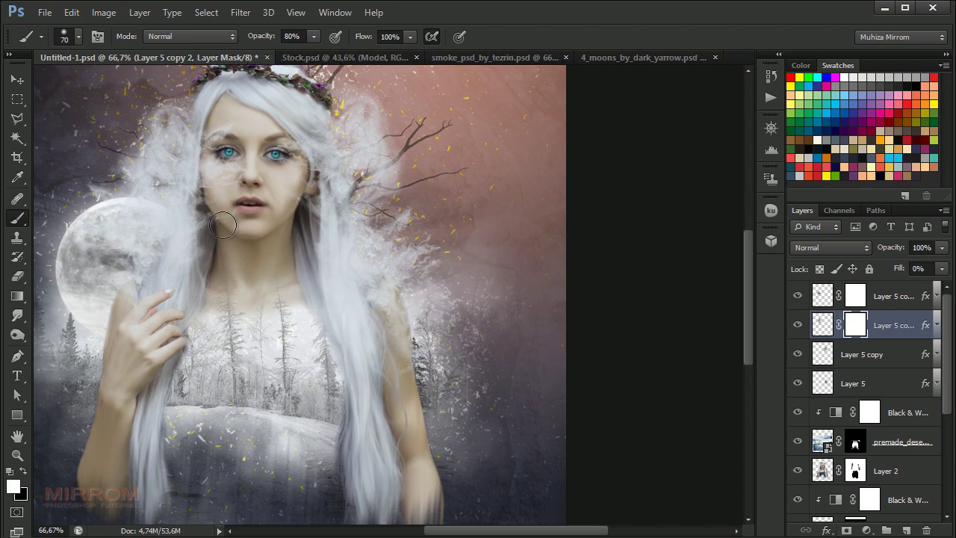
left_click(23, 471)
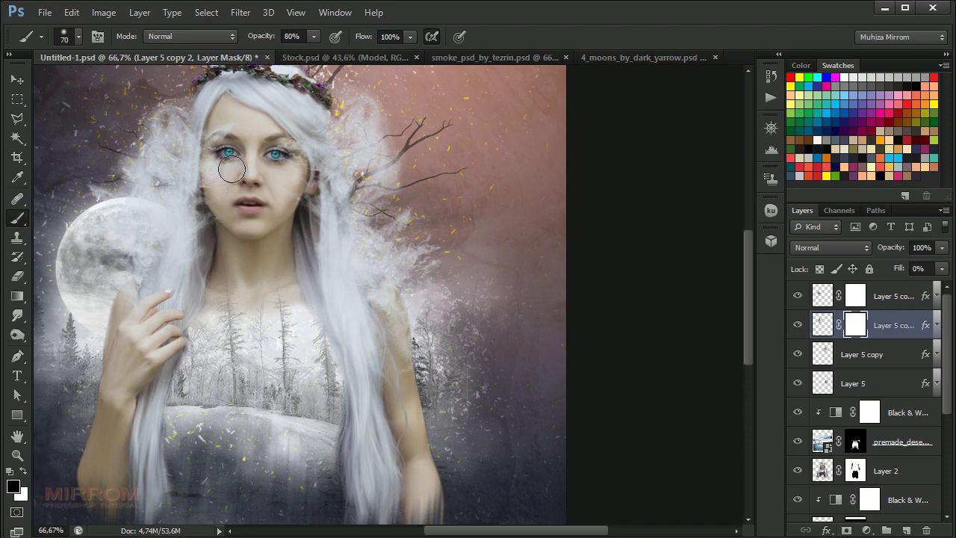
left_click_drag(221, 142, 229, 153)
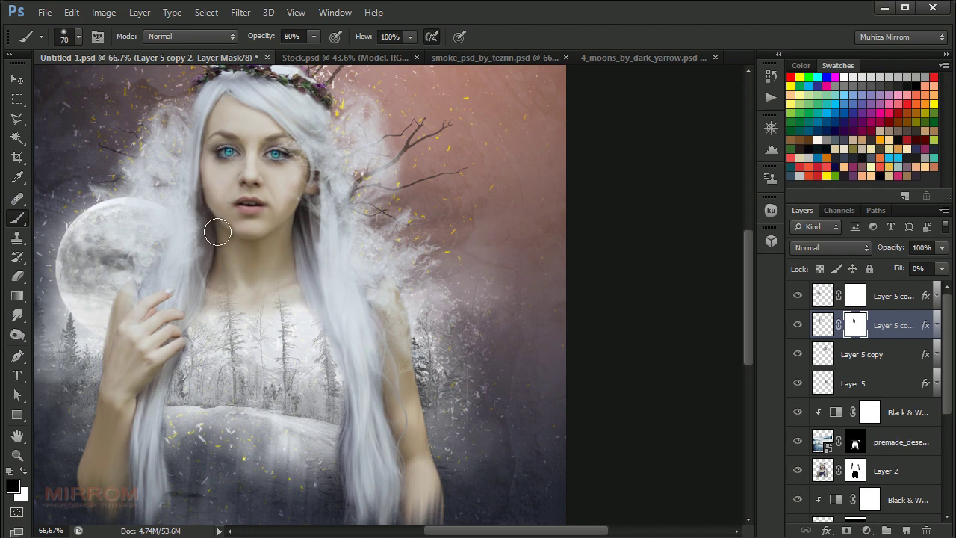
left_click(854, 299)
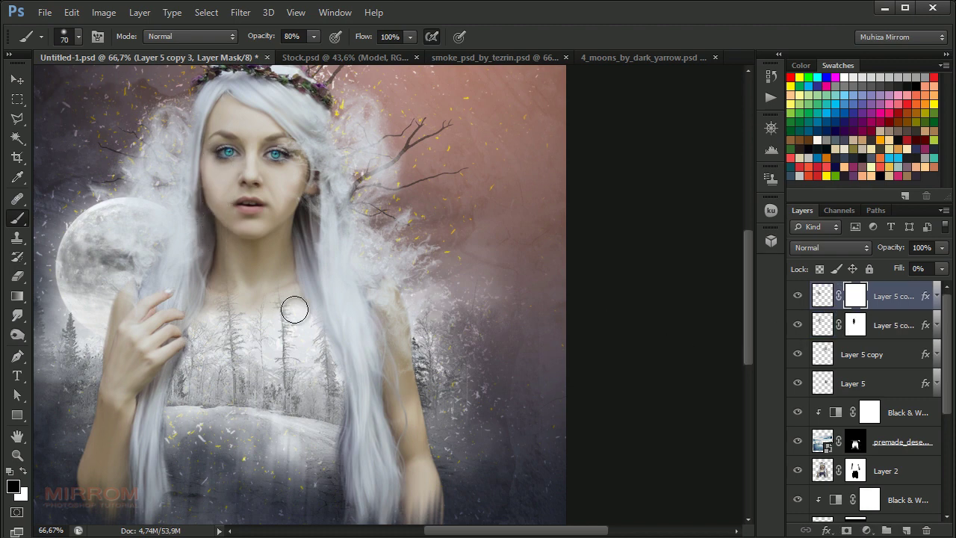
mouse_move(204, 243)
left_mouse_down()
mouse_move(209, 214)
mouse_move(211, 250)
left_mouse_up()
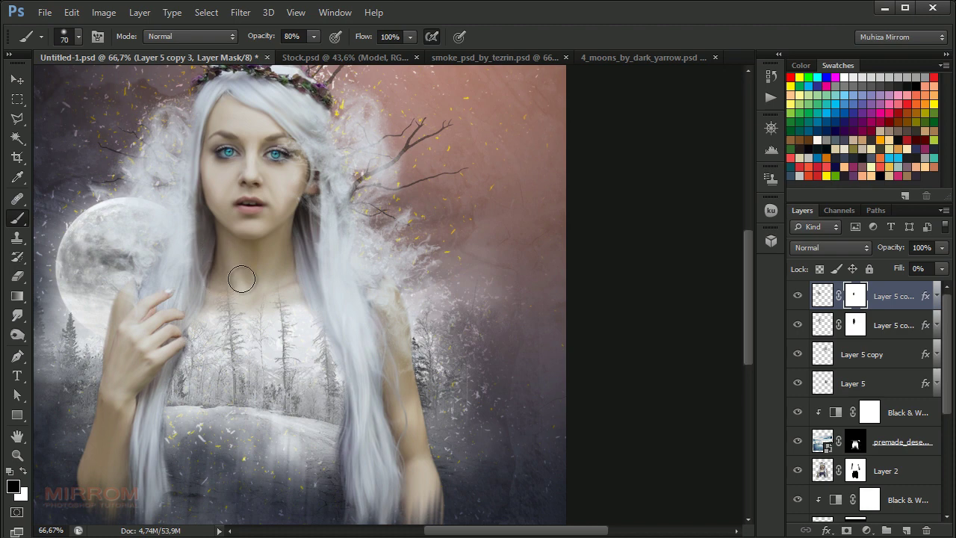
Step: Mask Layer 5 copy and hide the wisp over the girl's right eye
left_click(845, 363)
left_click(847, 531)
key("d")
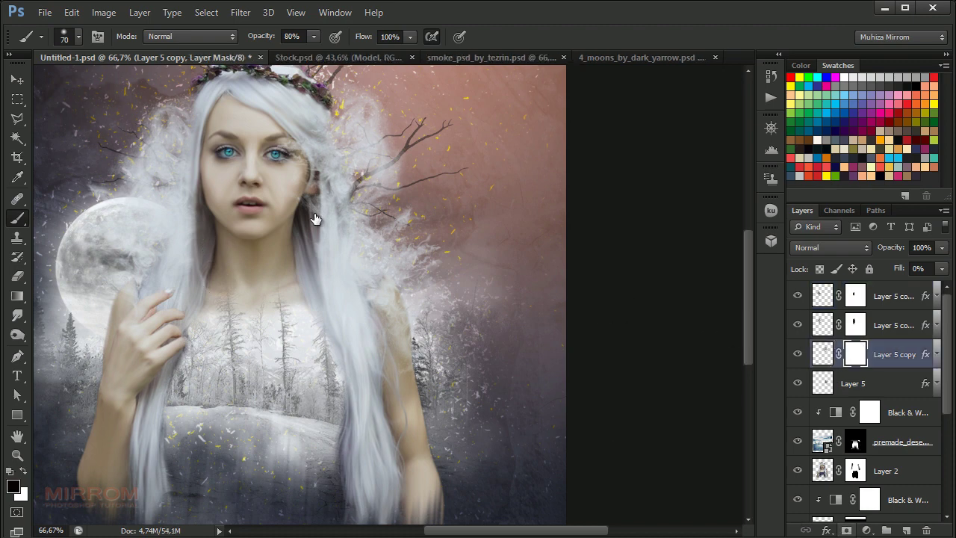
mouse_move(290, 178)
left_mouse_down()
mouse_move(302, 179)
mouse_move(293, 254)
mouse_move(295, 180)
left_mouse_up()
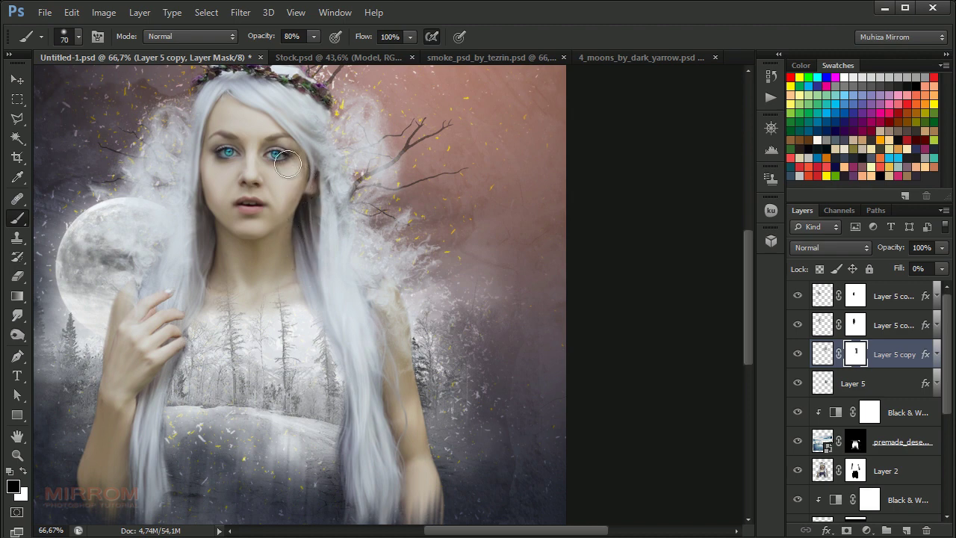
key("v")
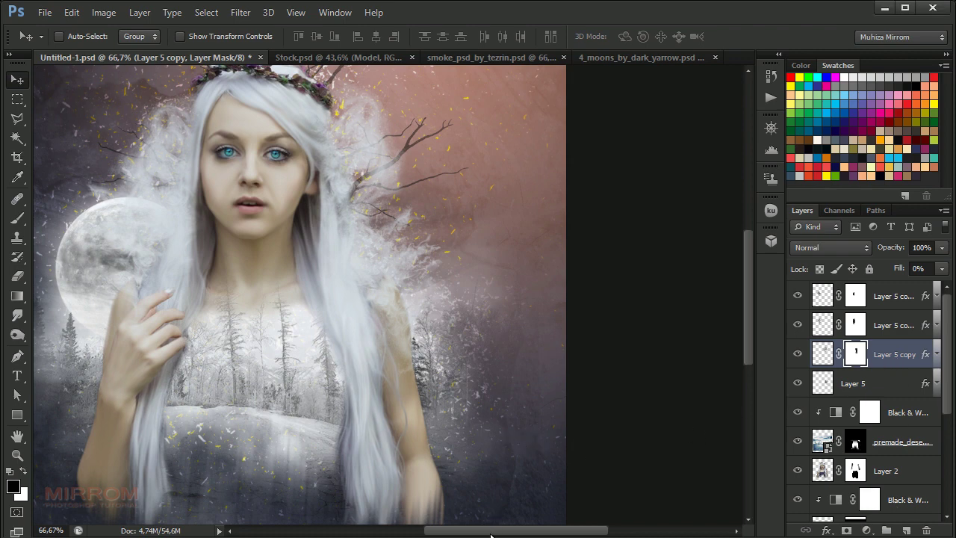
left_click_drag(490, 532, 457, 532)
Step: Scale the Moon 1 layer to about 92.76% and nudge it slightly left
scroll(883, 407, "down", 3)
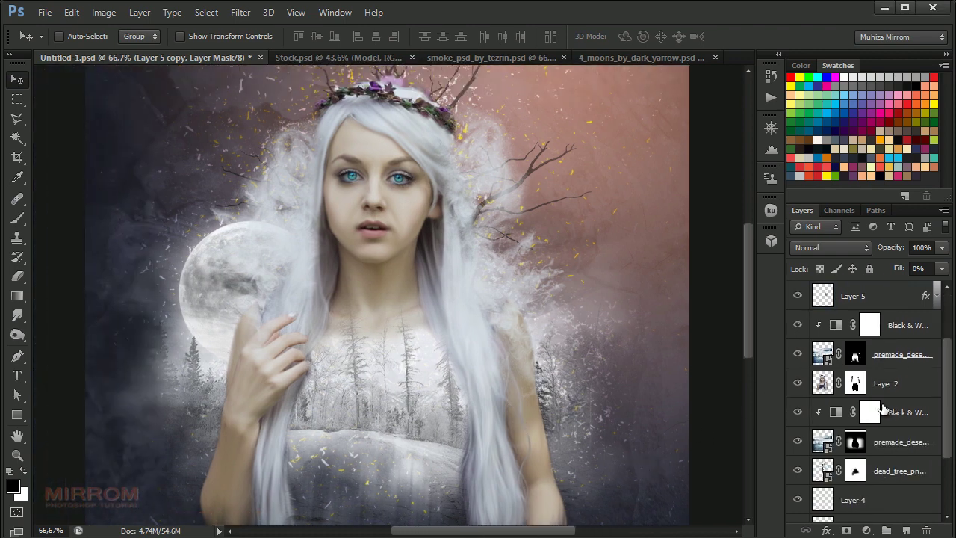
scroll(897, 424, "down", 3)
left_click(822, 490)
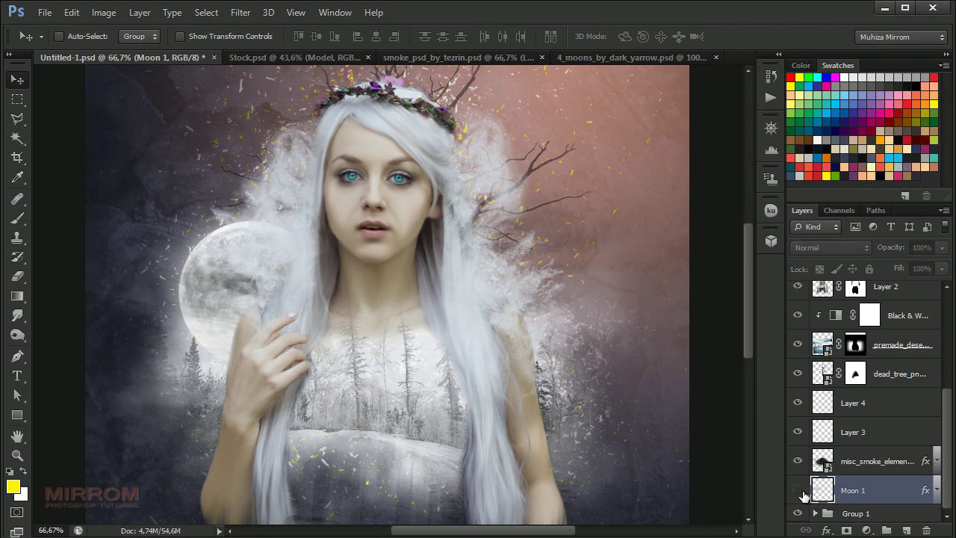
key("ctrl+t")
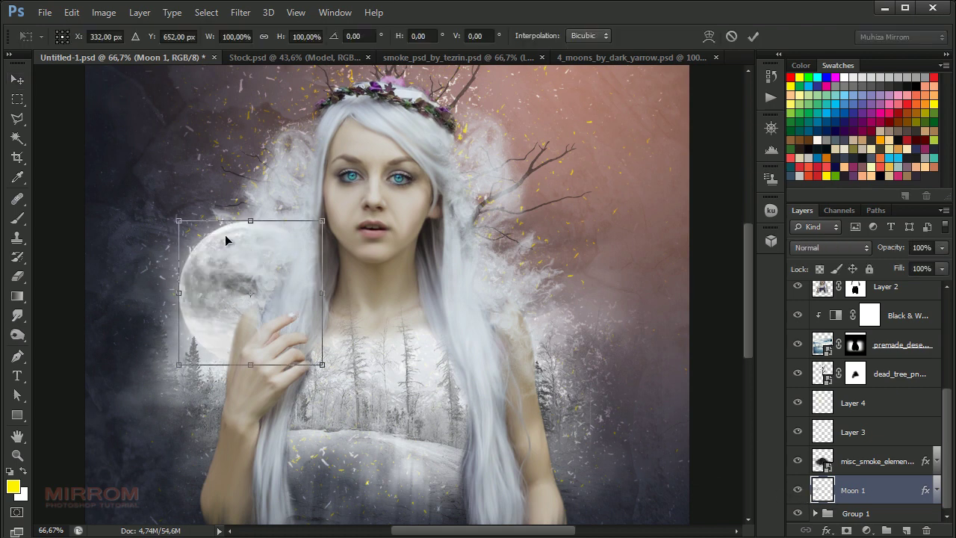
left_click_drag(180, 222, 180, 240)
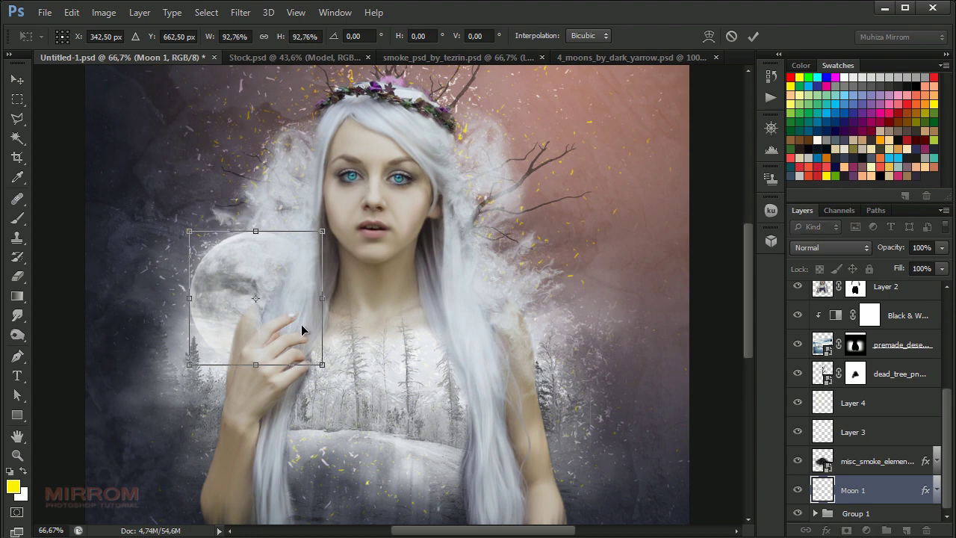
left_click_drag(297, 324, 292, 325)
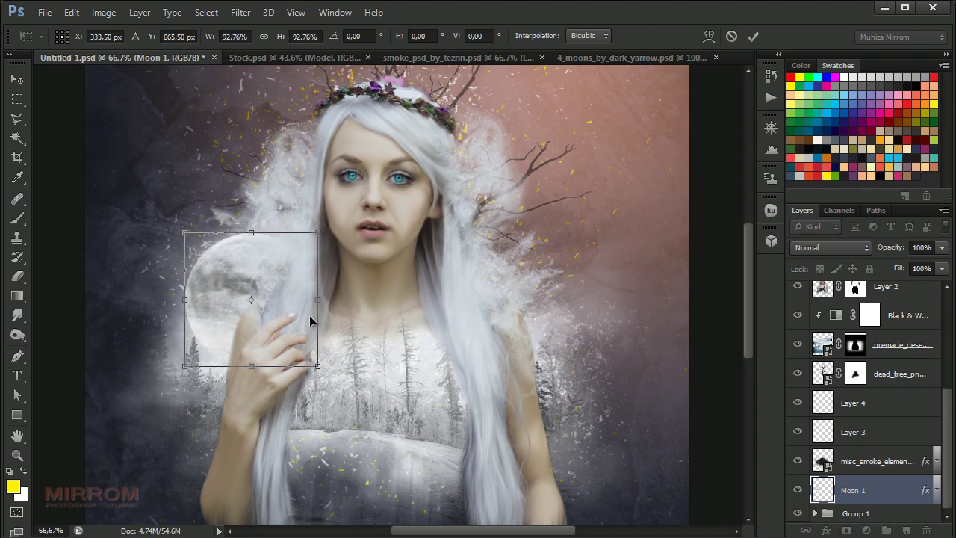
left_click(753, 36)
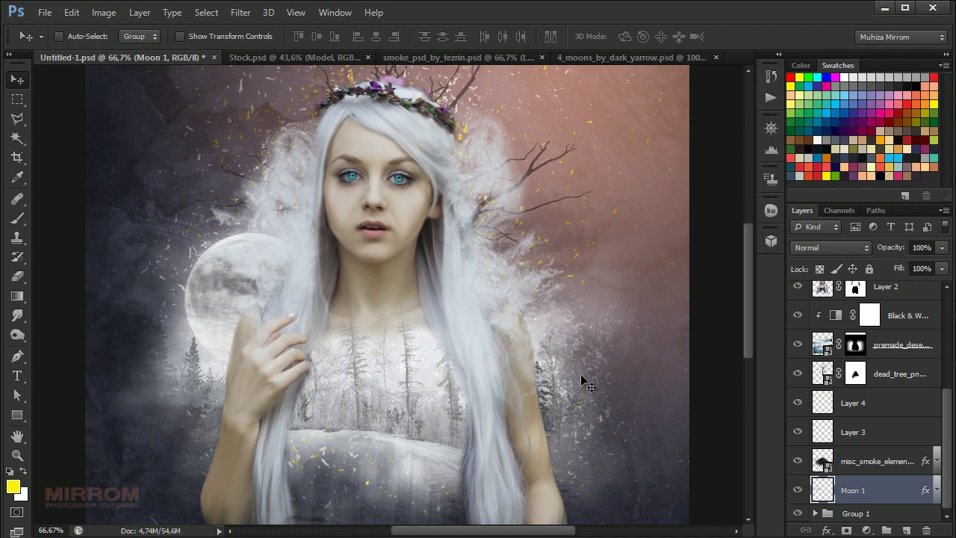
key("ctrl+0")
scroll(848, 412, "up", 3)
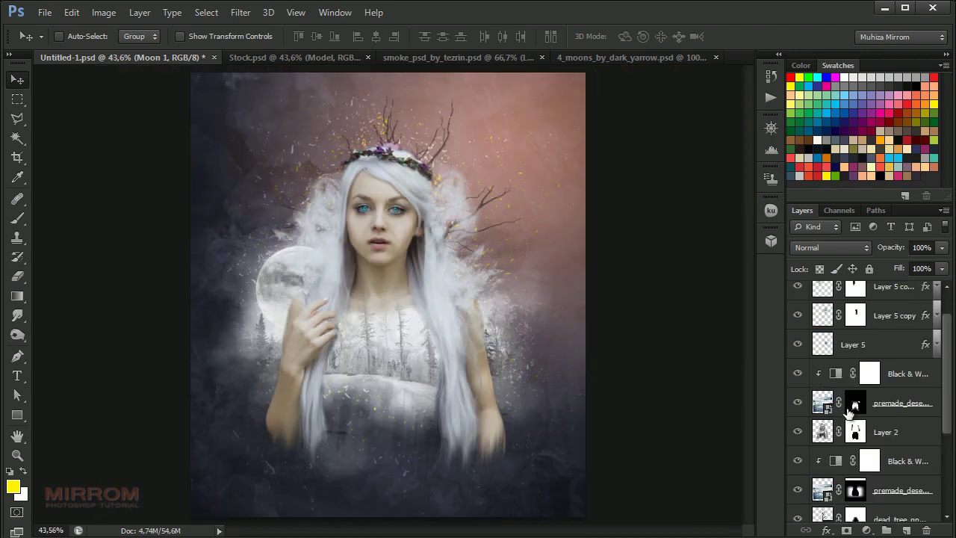
scroll(849, 412, "up", 2)
Step: Add a Color Balance layer above Layer 5 copy 3 with midtones at -20, +56, +67
left_click(903, 296)
left_click(865, 528)
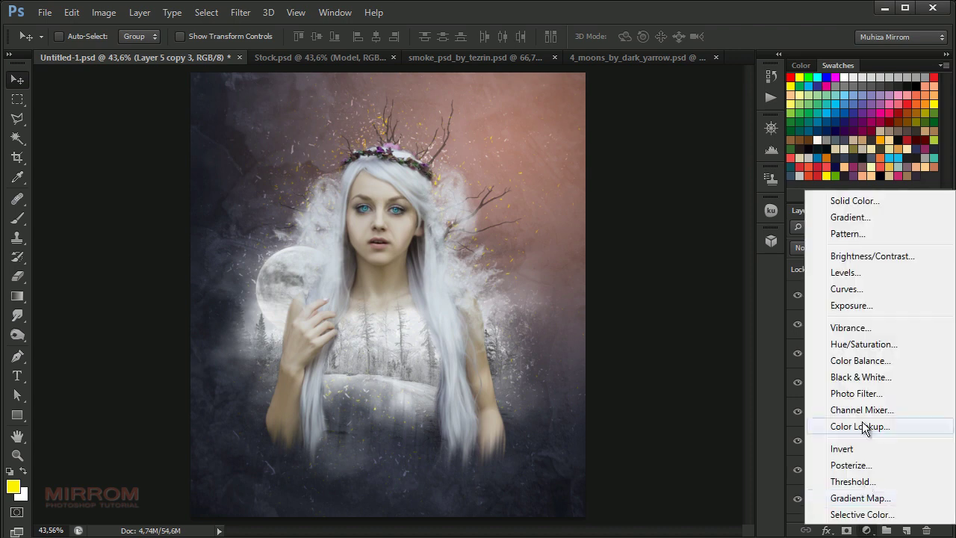
left_click(859, 363)
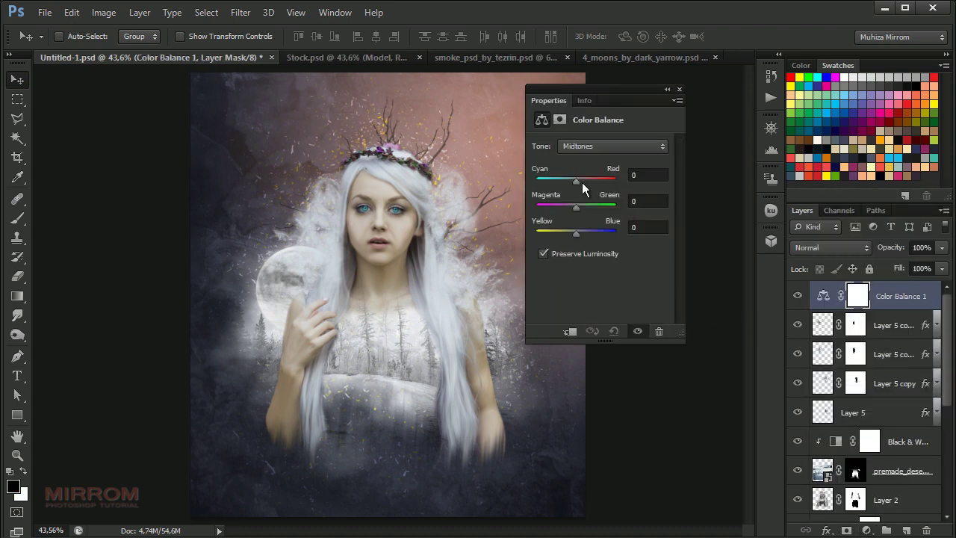
left_click_drag(567, 183, 562, 183)
left_click(653, 176)
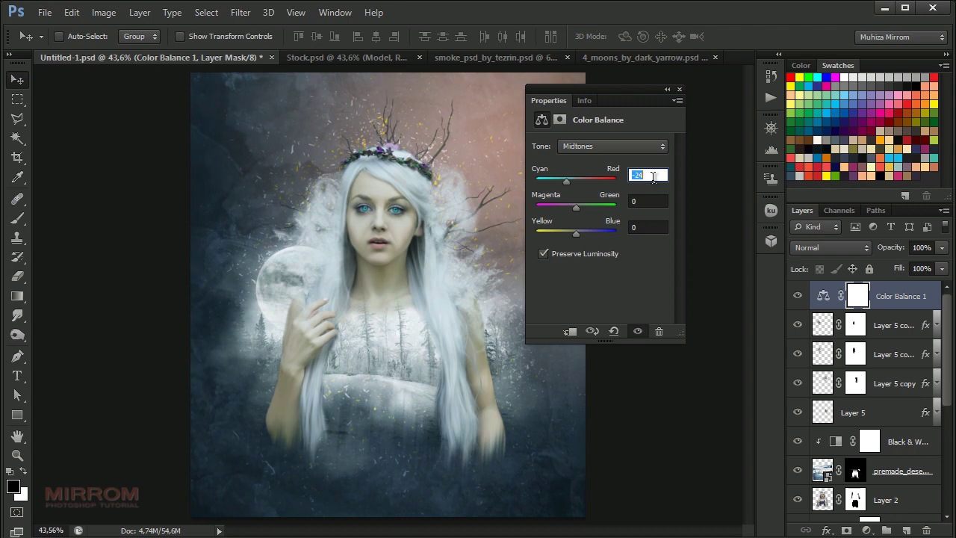
left_click(651, 199)
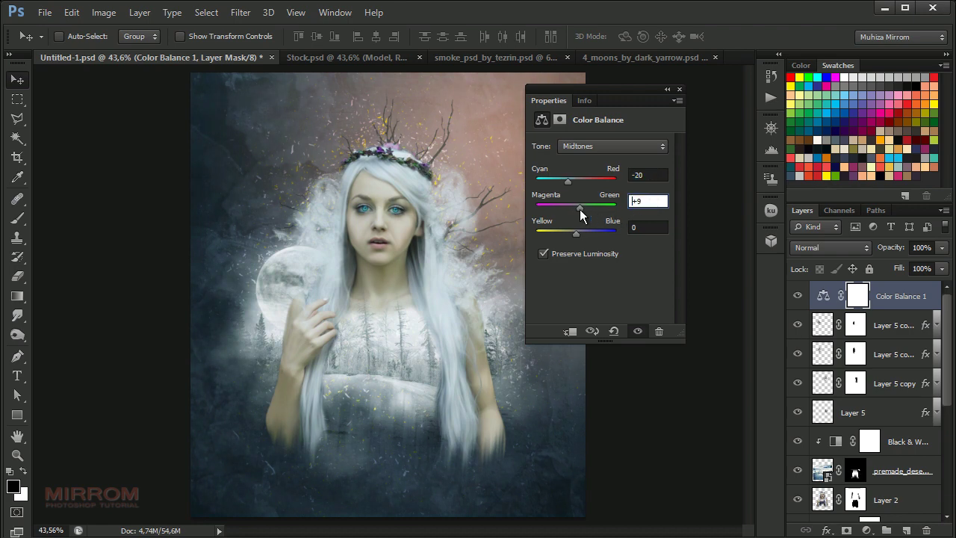
key("Up")
key("Up")
key("Up")
left_click_drag(582, 233, 602, 243)
left_click(658, 229)
key("Up")
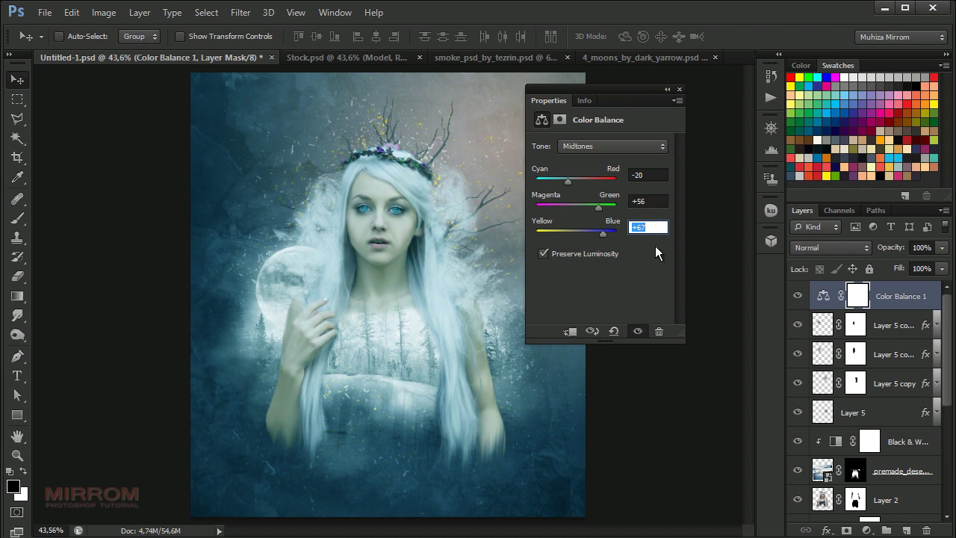
left_click(679, 89)
left_click(885, 306)
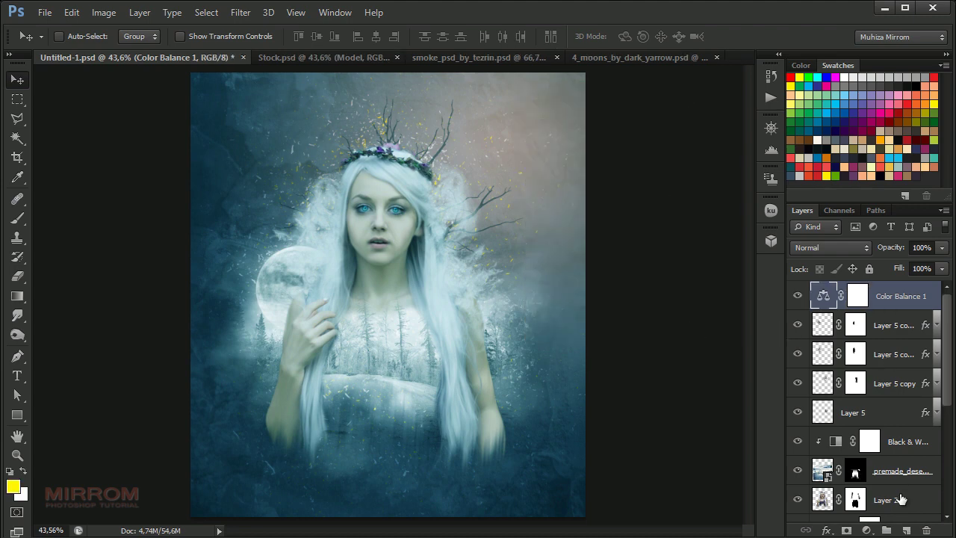
Step: Add a Color Lookup adjustment layer using the Crisp_Warm.look 3DLUT preset above Color Balance 1
left_click(866, 530)
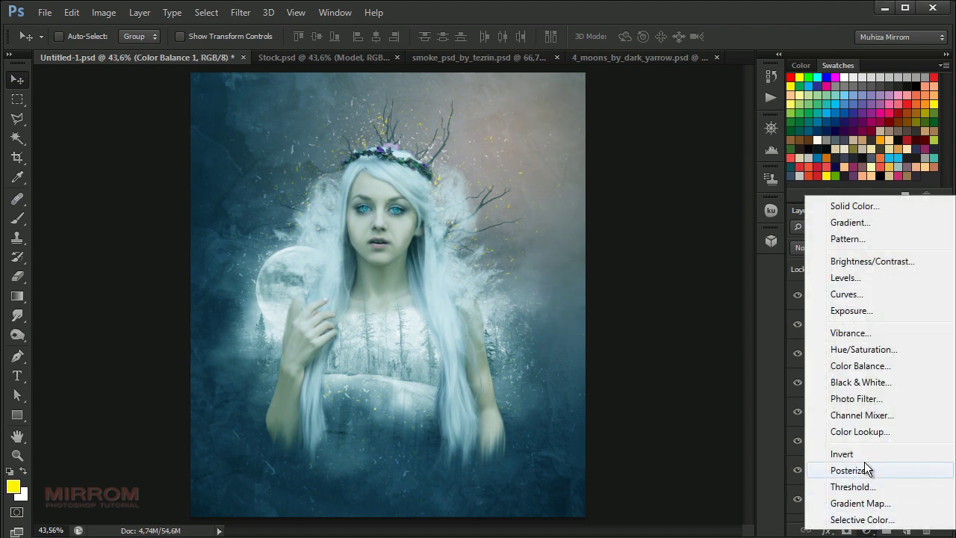
left_click(866, 434)
left_click(626, 147)
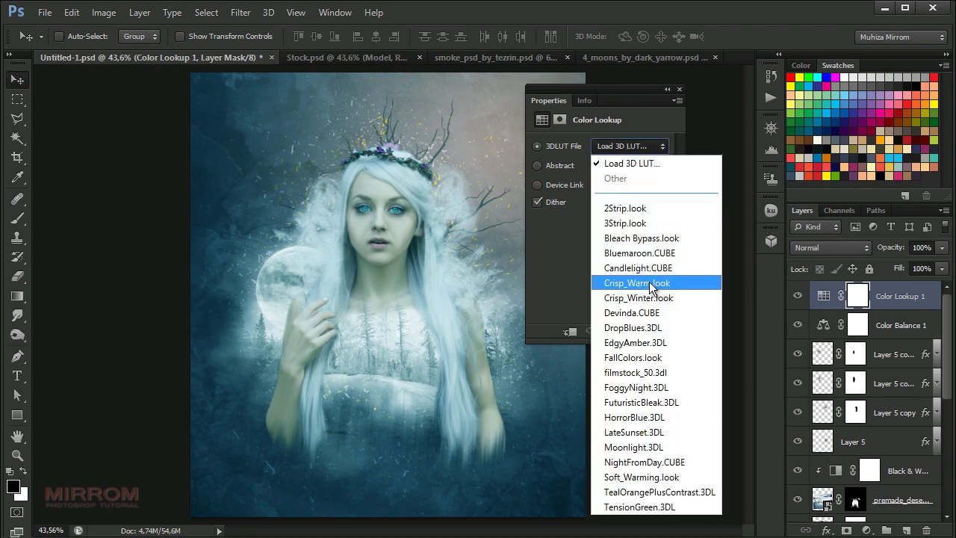
left_click(635, 283)
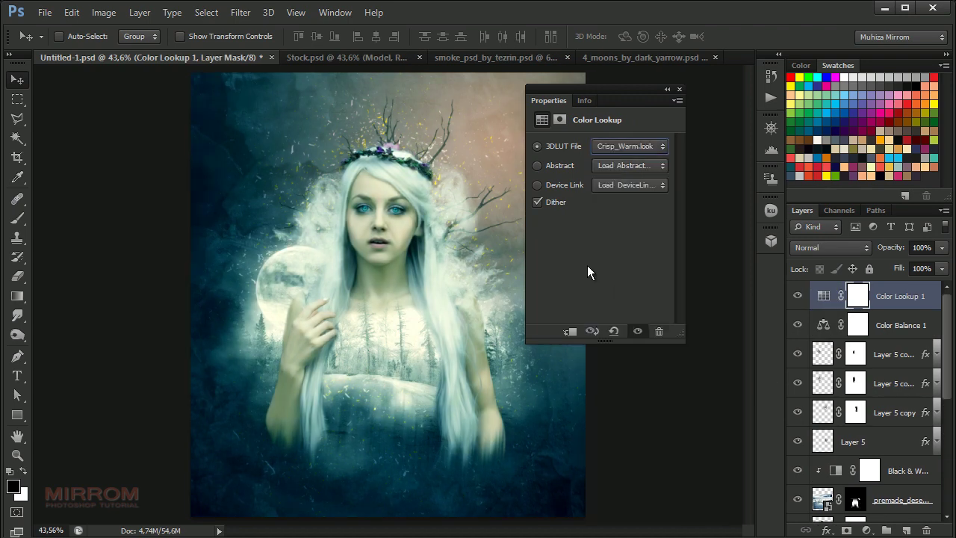
left_click(651, 146)
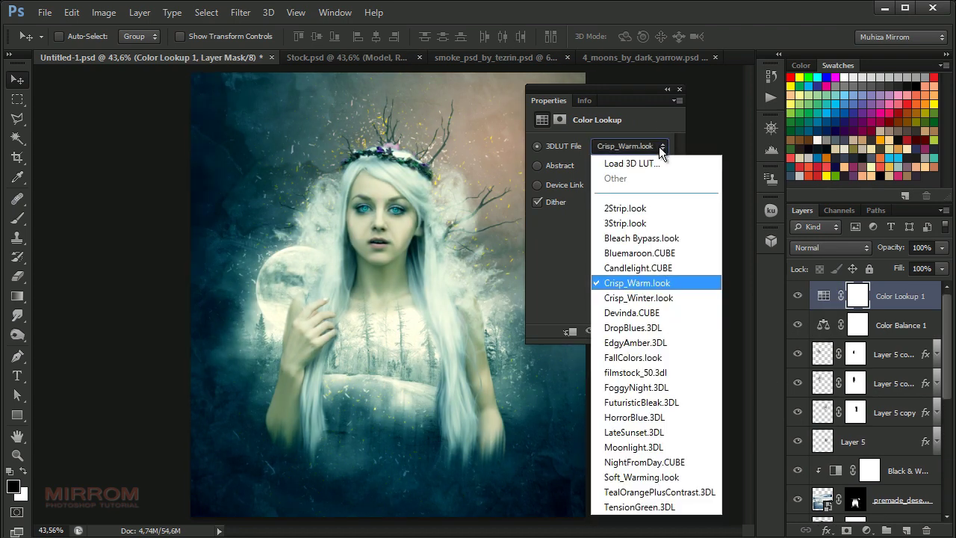
left_click(664, 283)
left_click(679, 89)
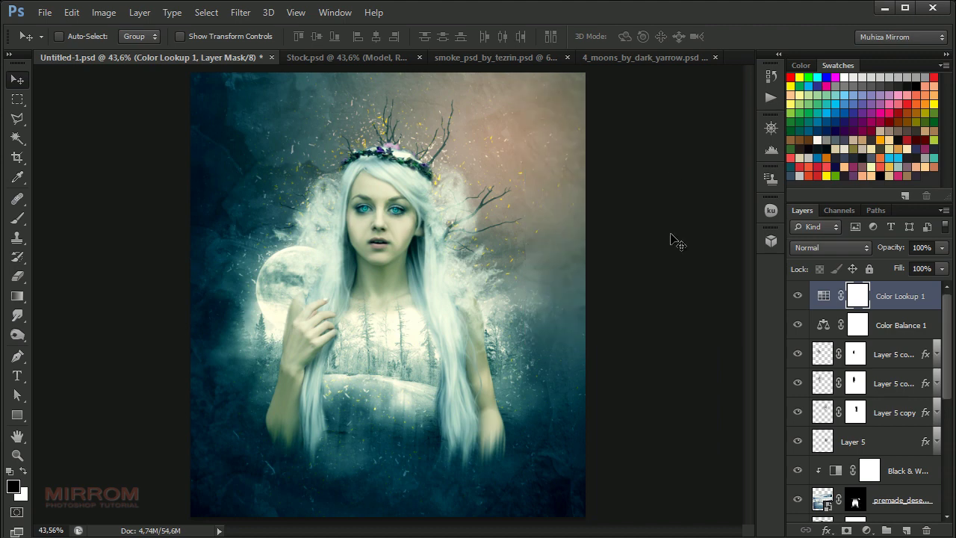
left_click(915, 303)
Step: Stamp all visible layers into Layer 6, blended as Multiply at 72% opacity
key("ctrl+alt+shift+e")
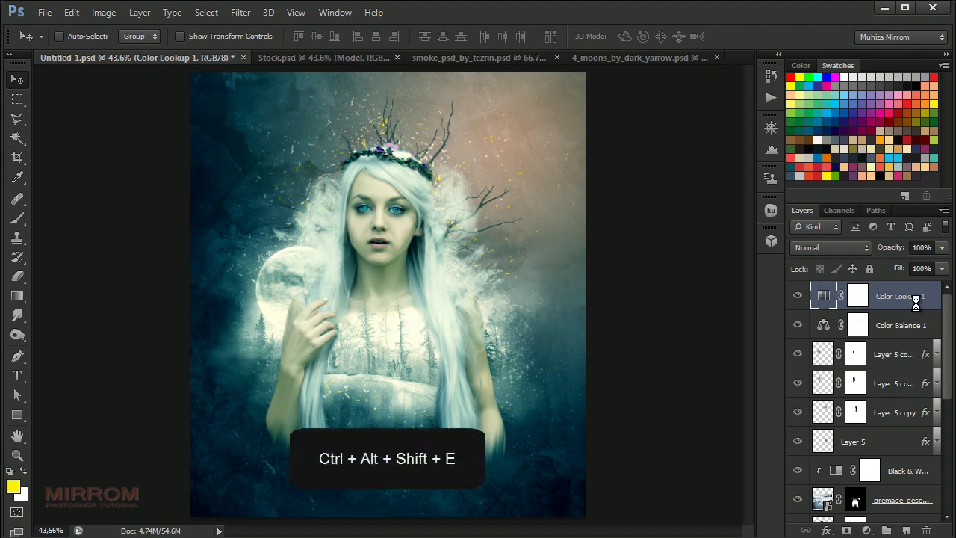
left_click(833, 248)
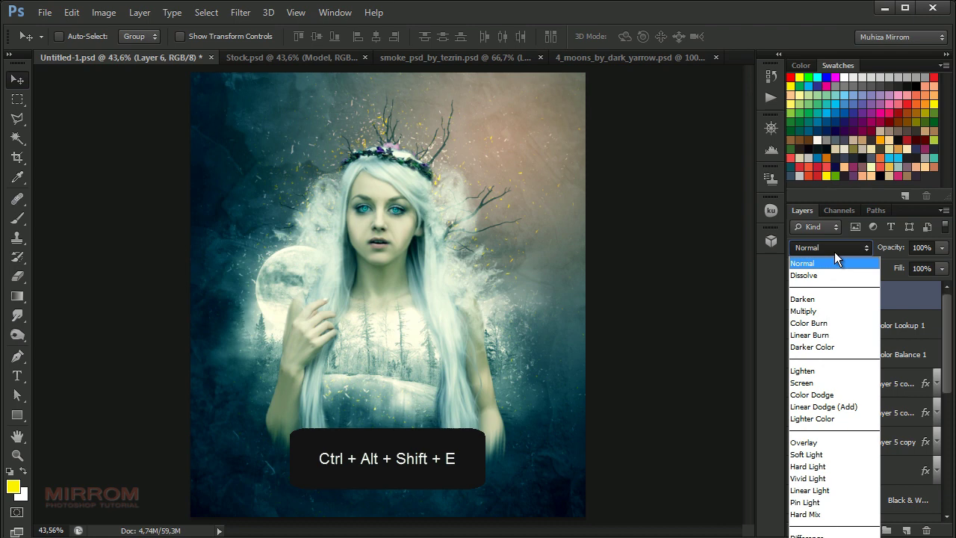
left_click(820, 308)
left_click_drag(905, 249, 885, 249)
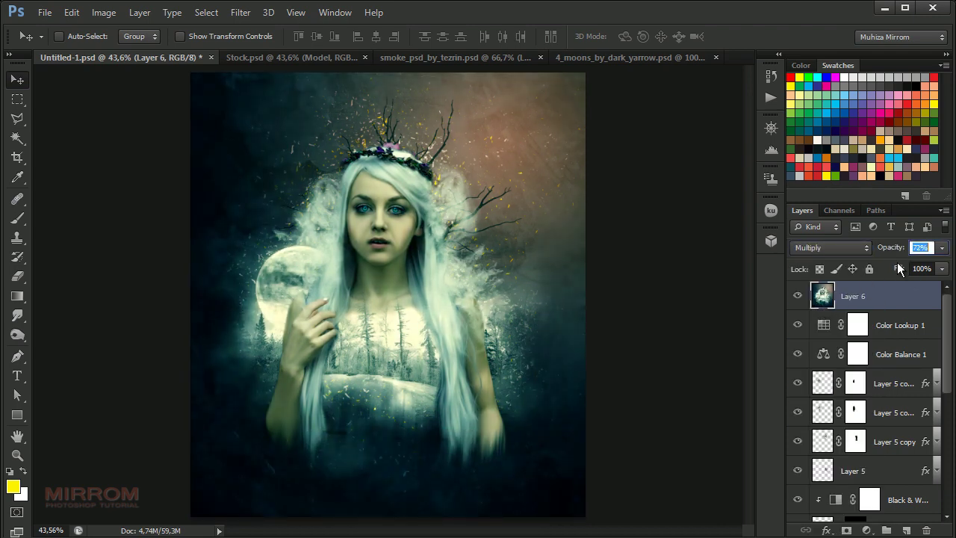
key("Return")
Step: Zoom in to inspect the darkened portrait, then fit the whole image on screen
left_click(413, 140)
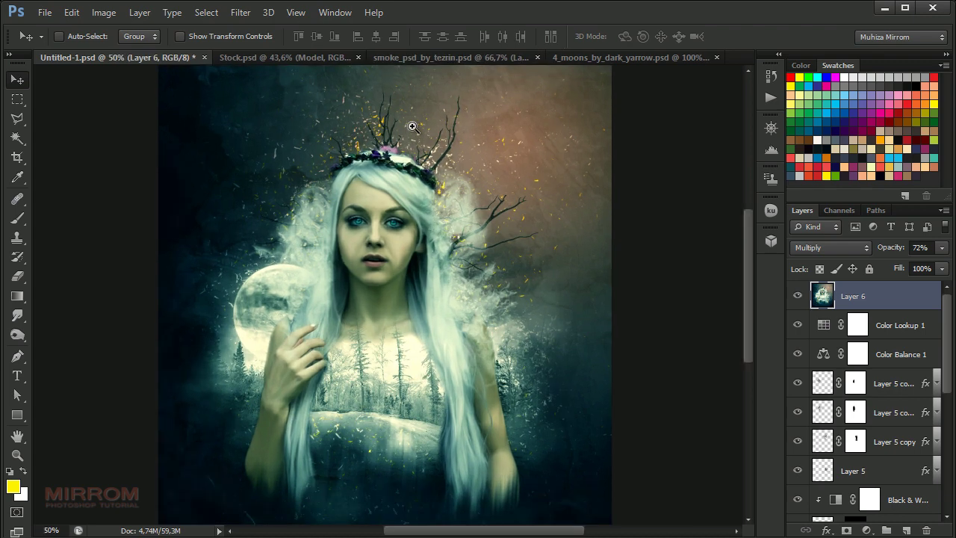
scroll(419, 138, "down", 2)
scroll(421, 137, "down", 2)
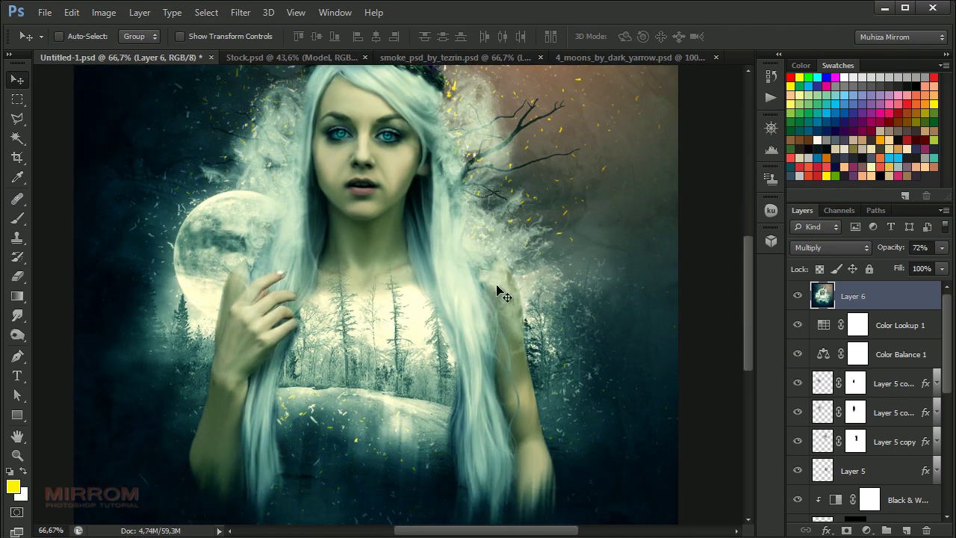
key("ctrl+0")
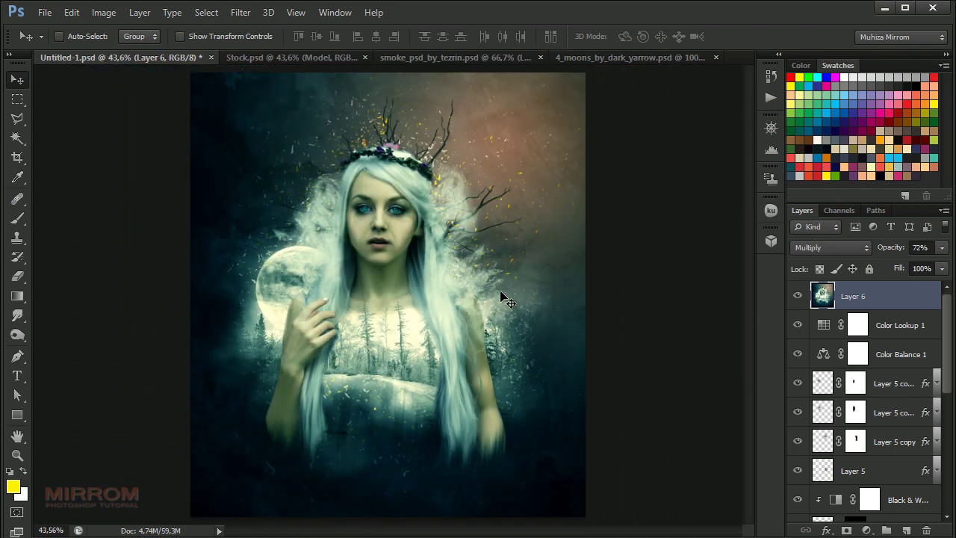